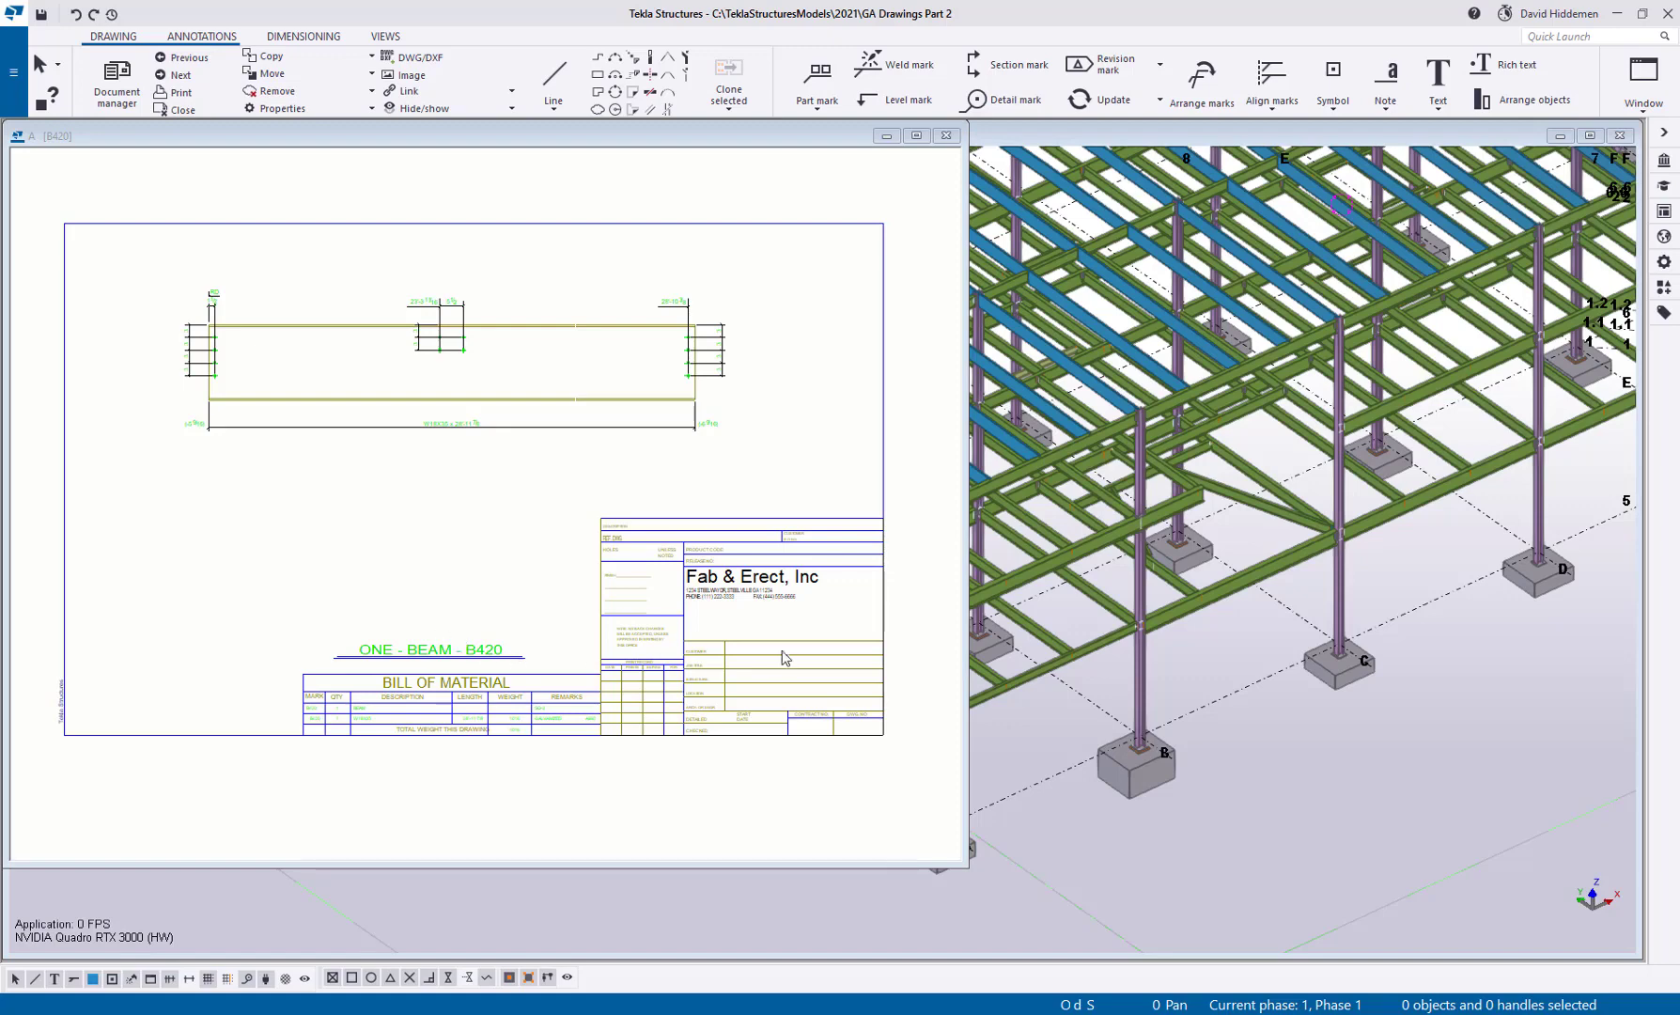
Step: Examine the title block in the B420 beam drawing
scroll(783, 655, up, 2)
scroll(789, 589, up, 2)
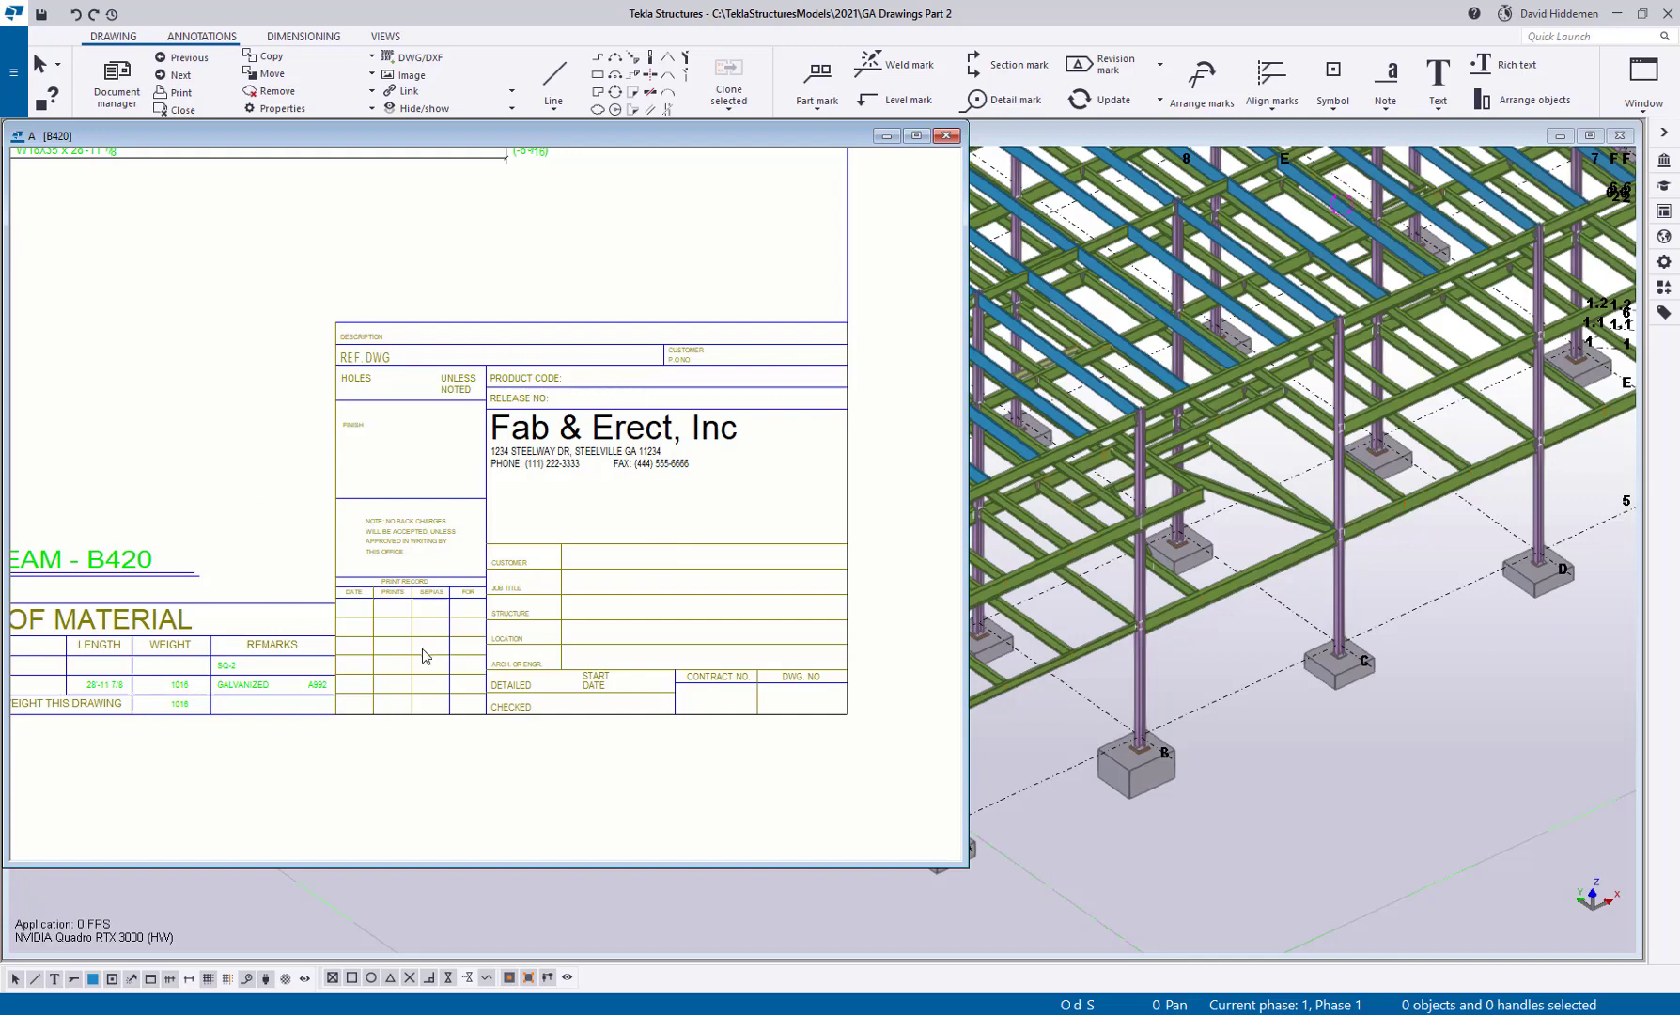
scroll(408, 418, down, 4)
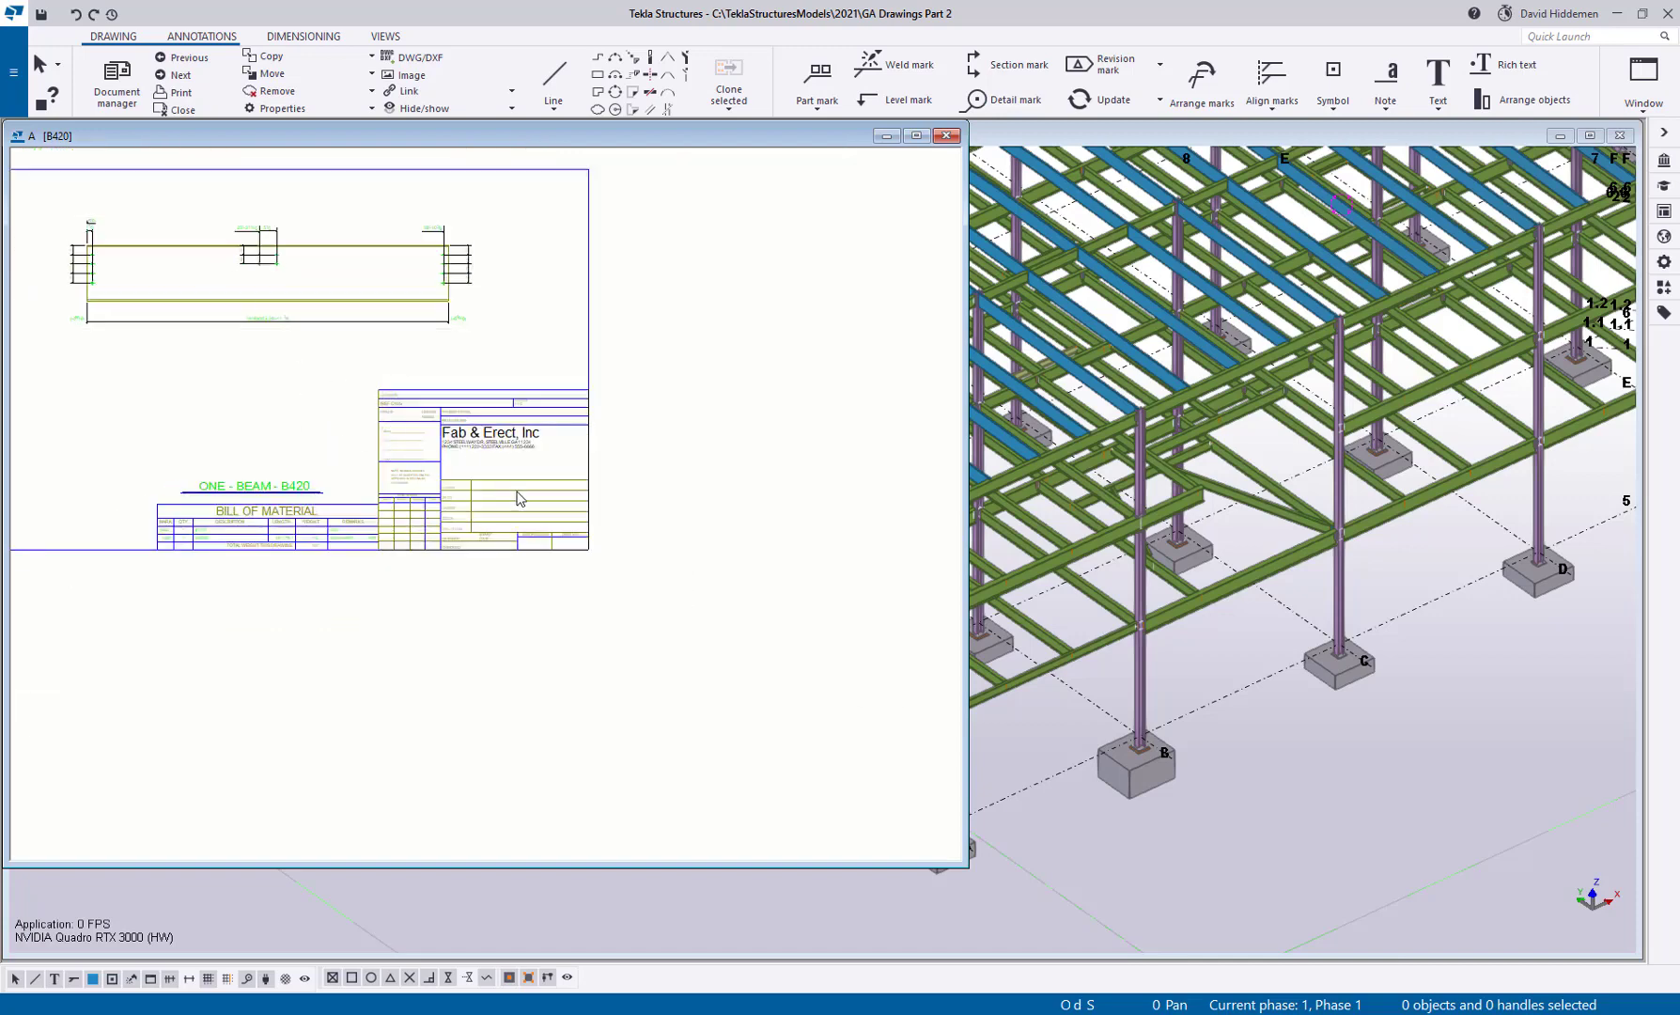
scroll(476, 462, up, 4)
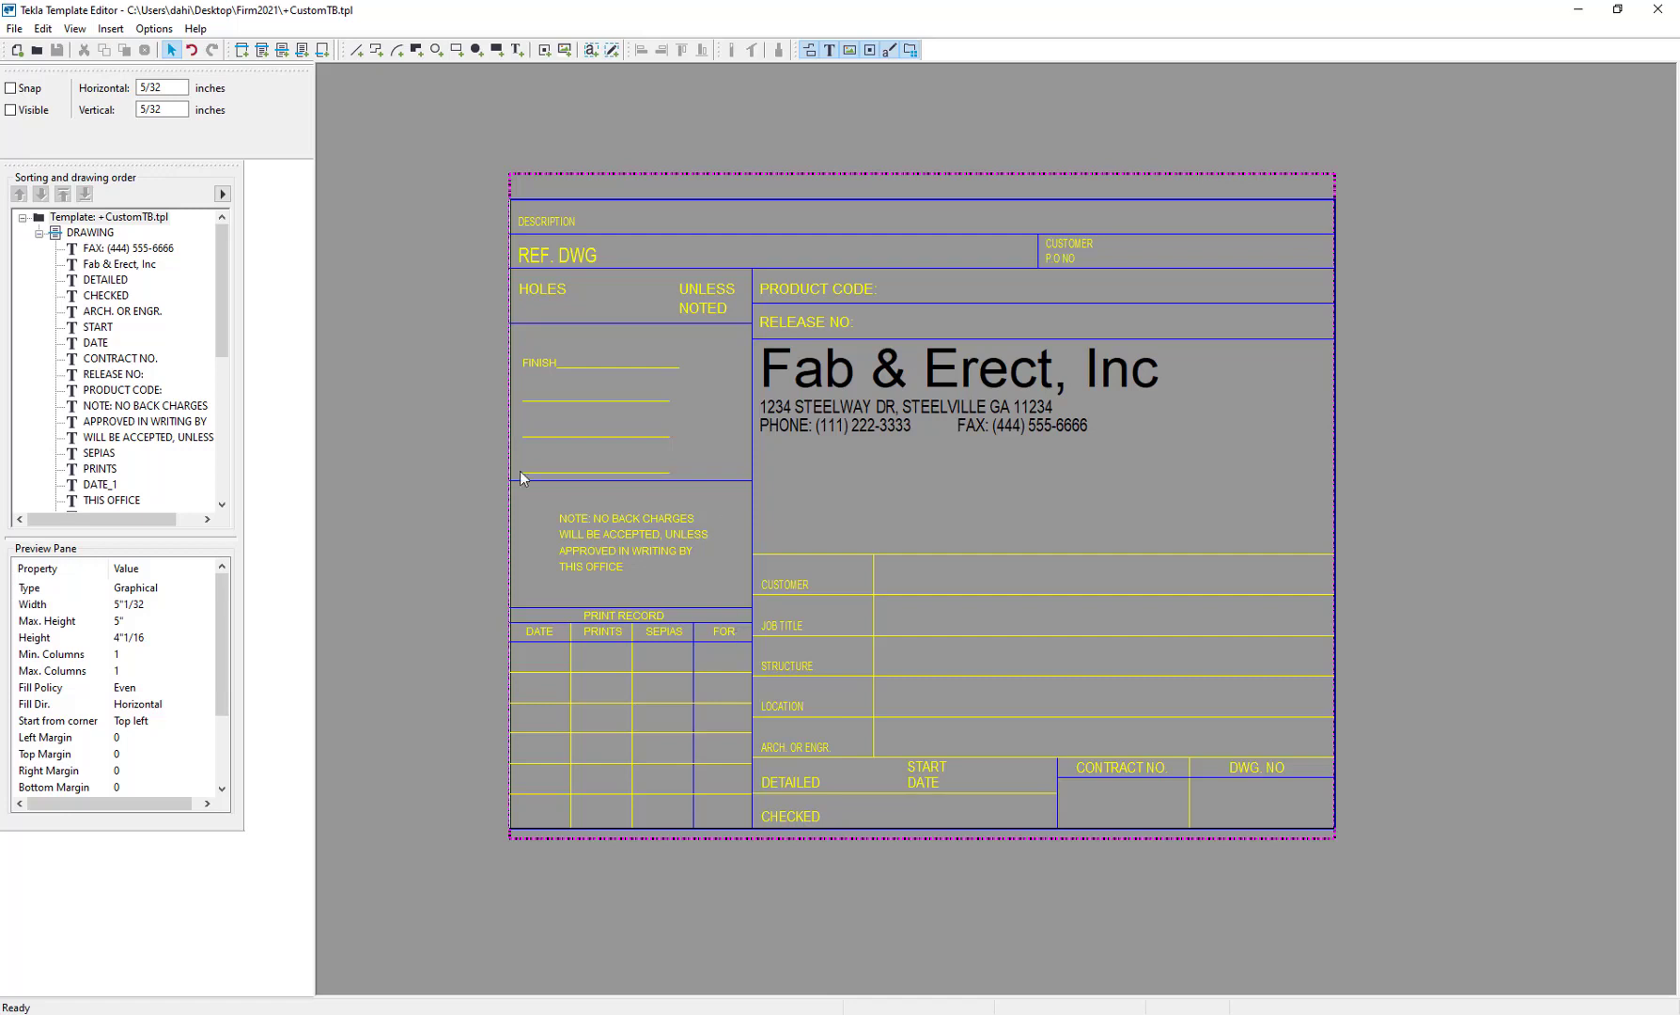
Step: Examine the full paths of the directories offered for inserting a picture, and leave without choosing a file
click(115, 29)
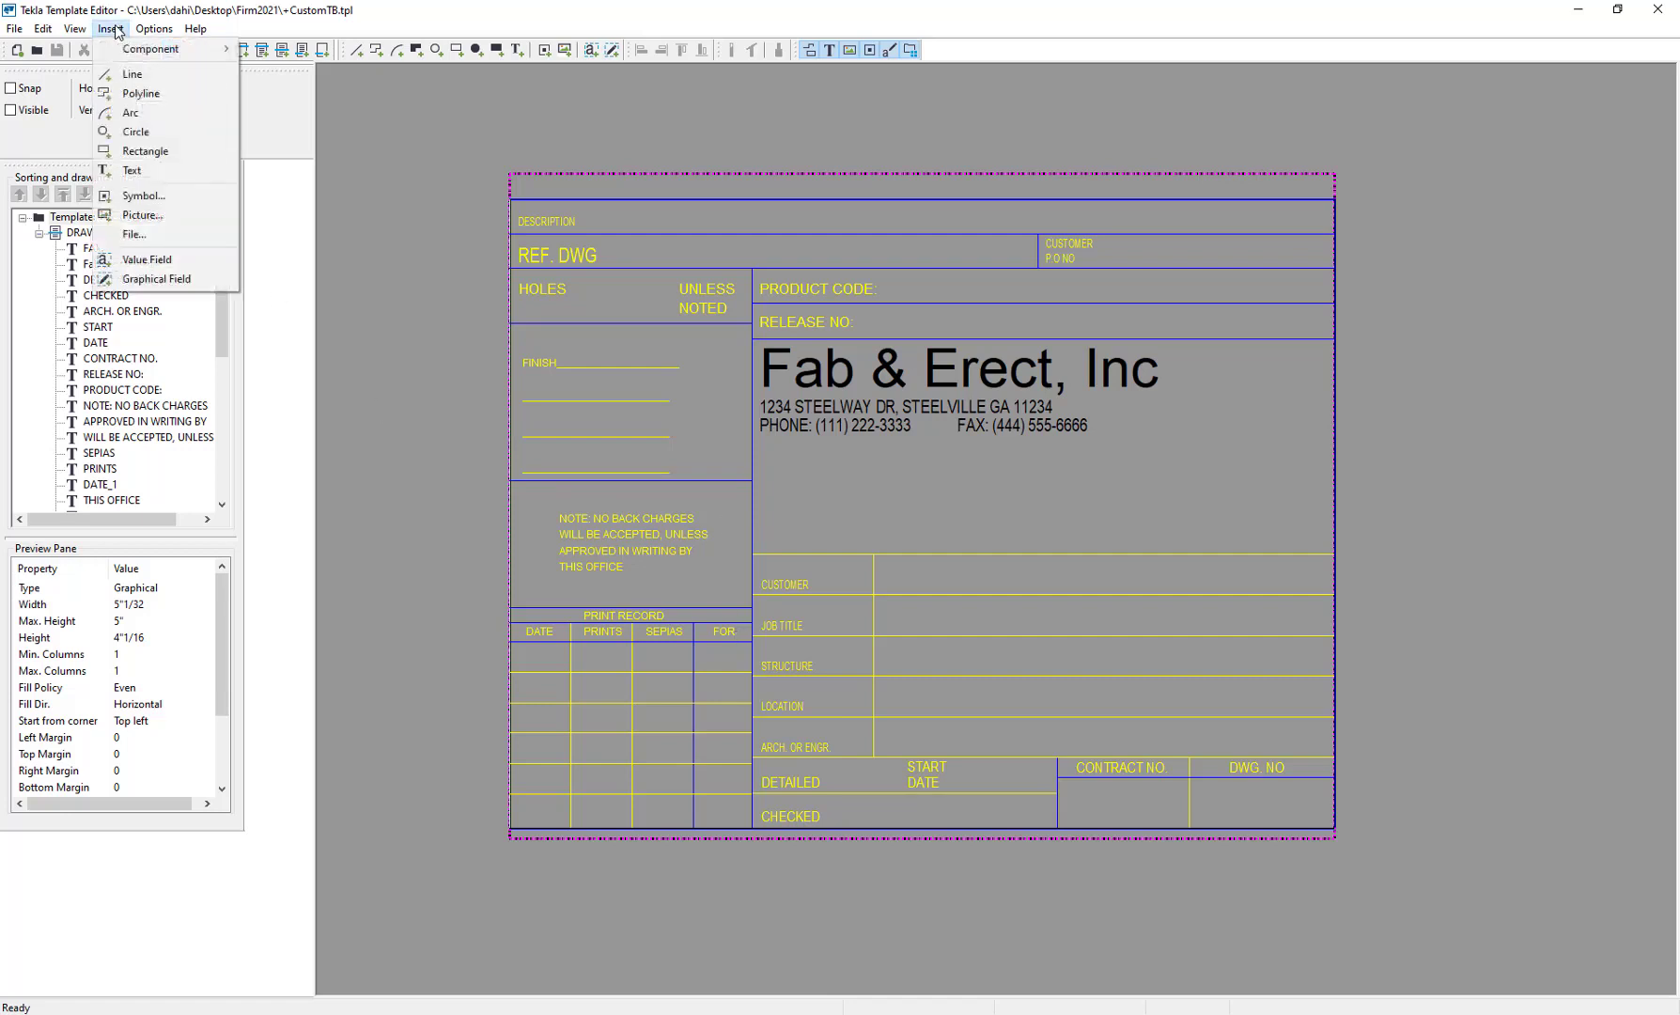
click(202, 216)
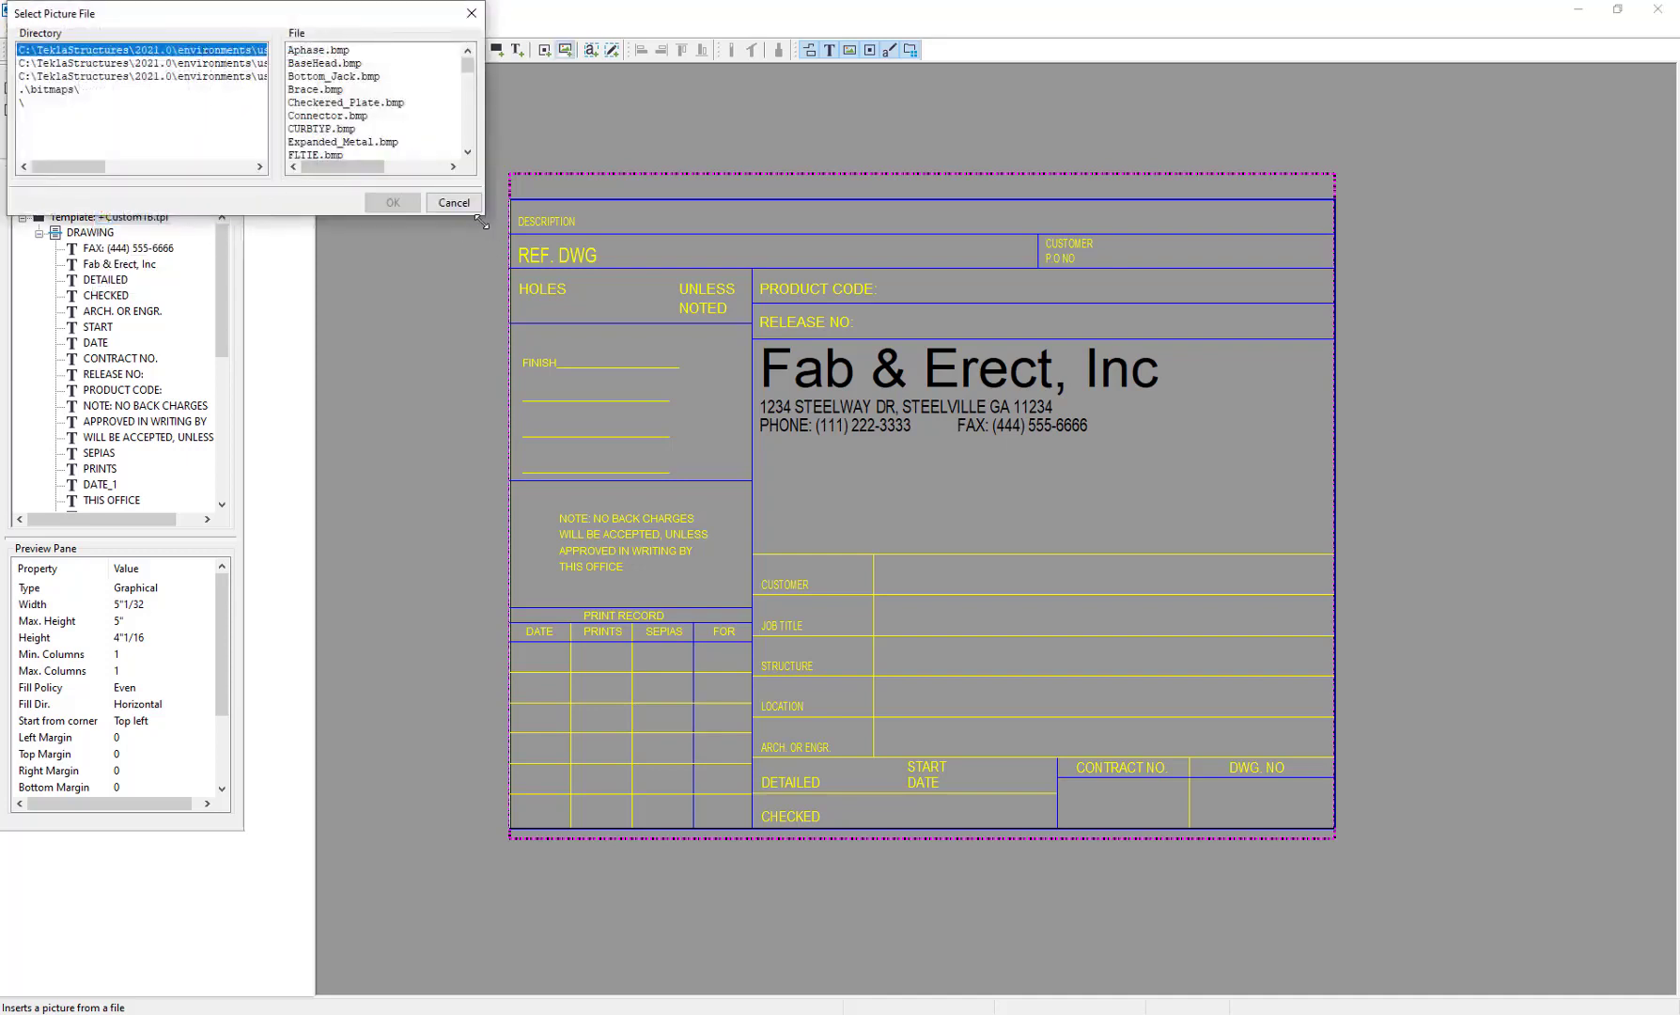
drag(481, 222, 918, 275)
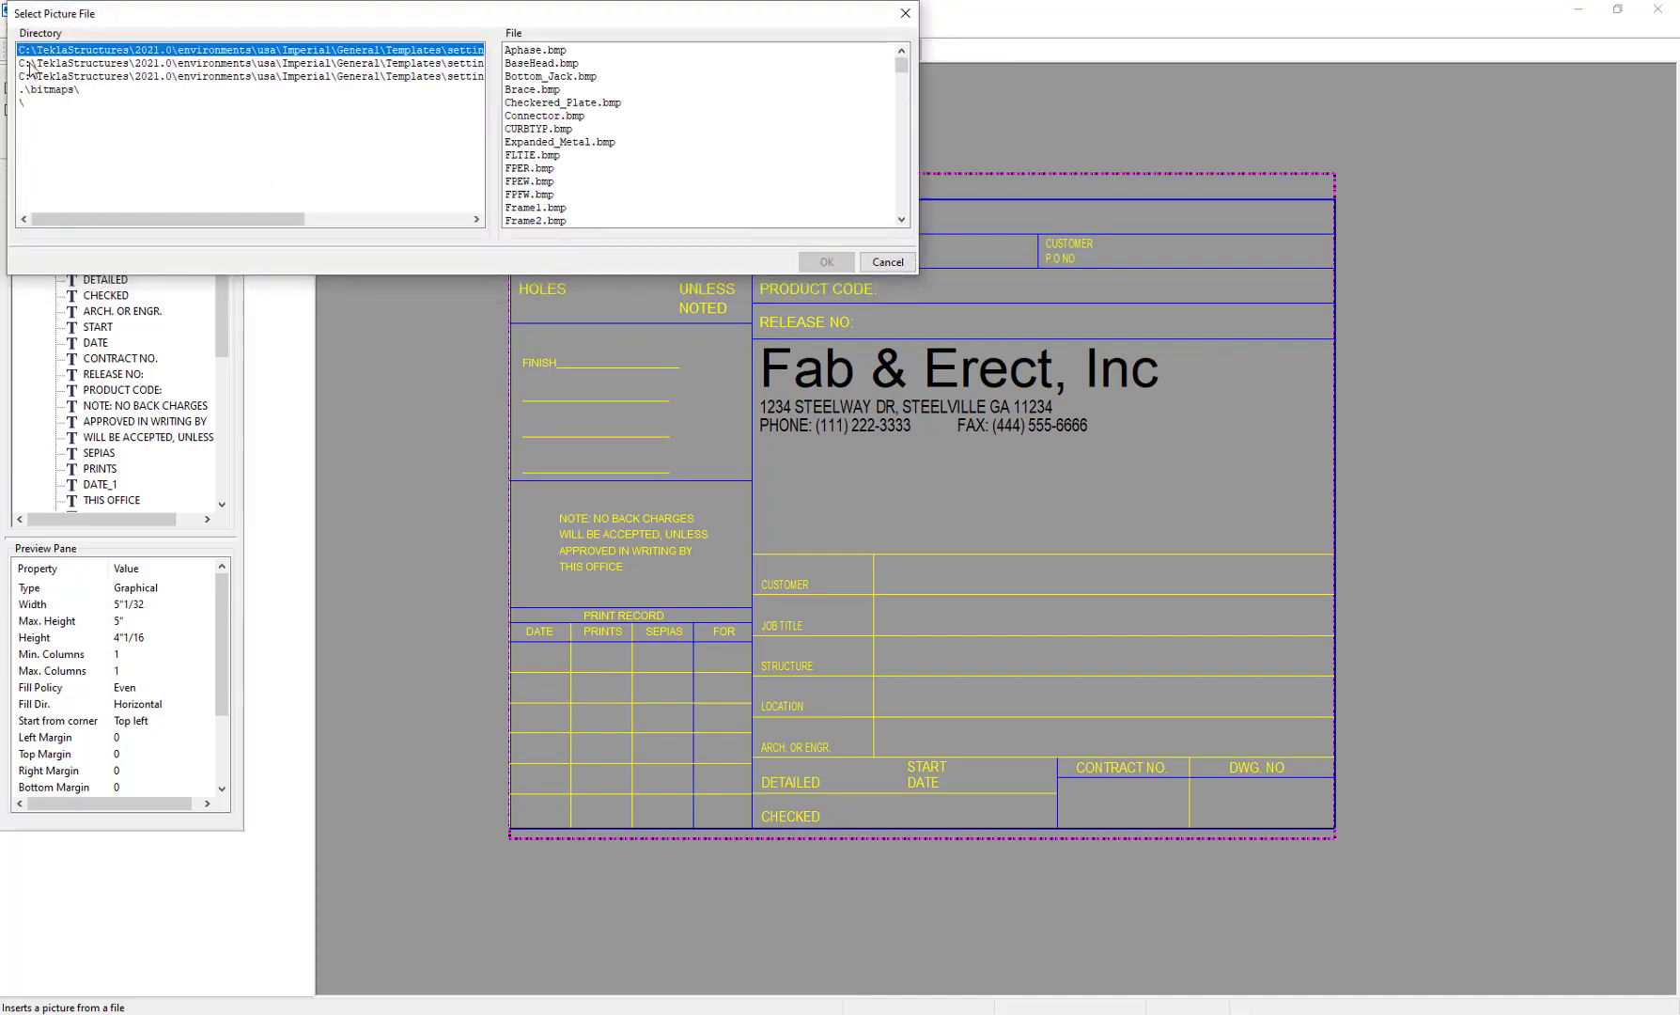
drag(246, 216, 422, 226)
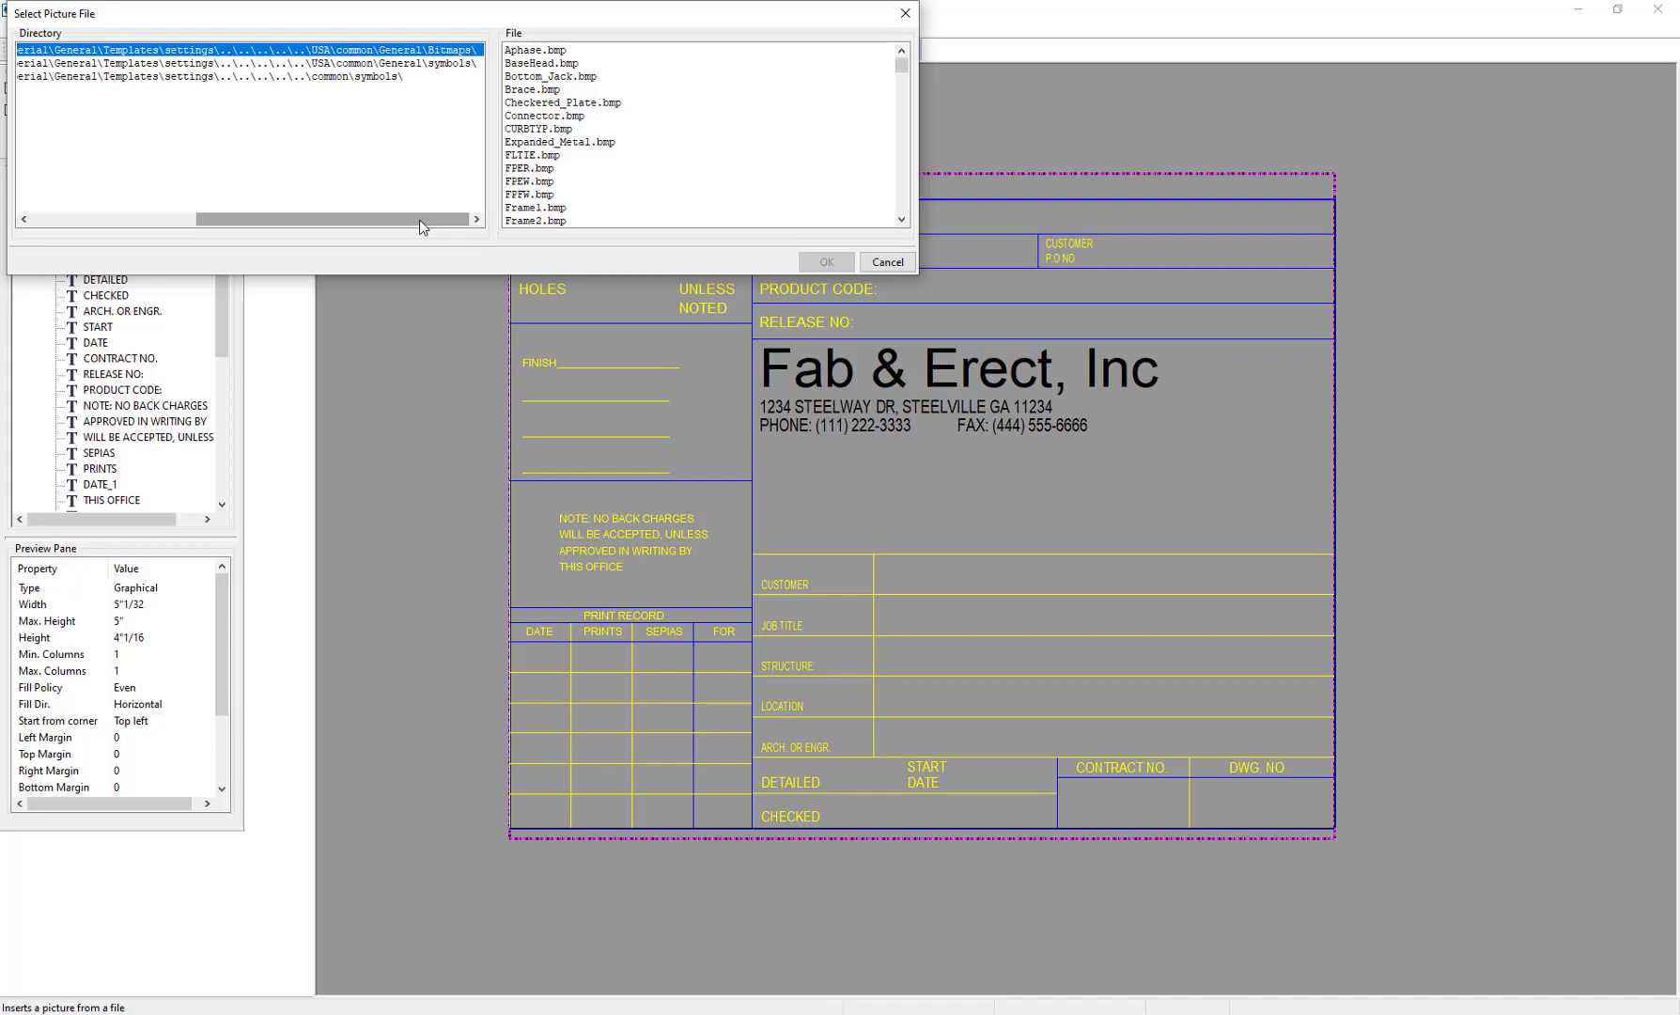
drag(420, 226, 165, 188)
drag(170, 48, 165, 58)
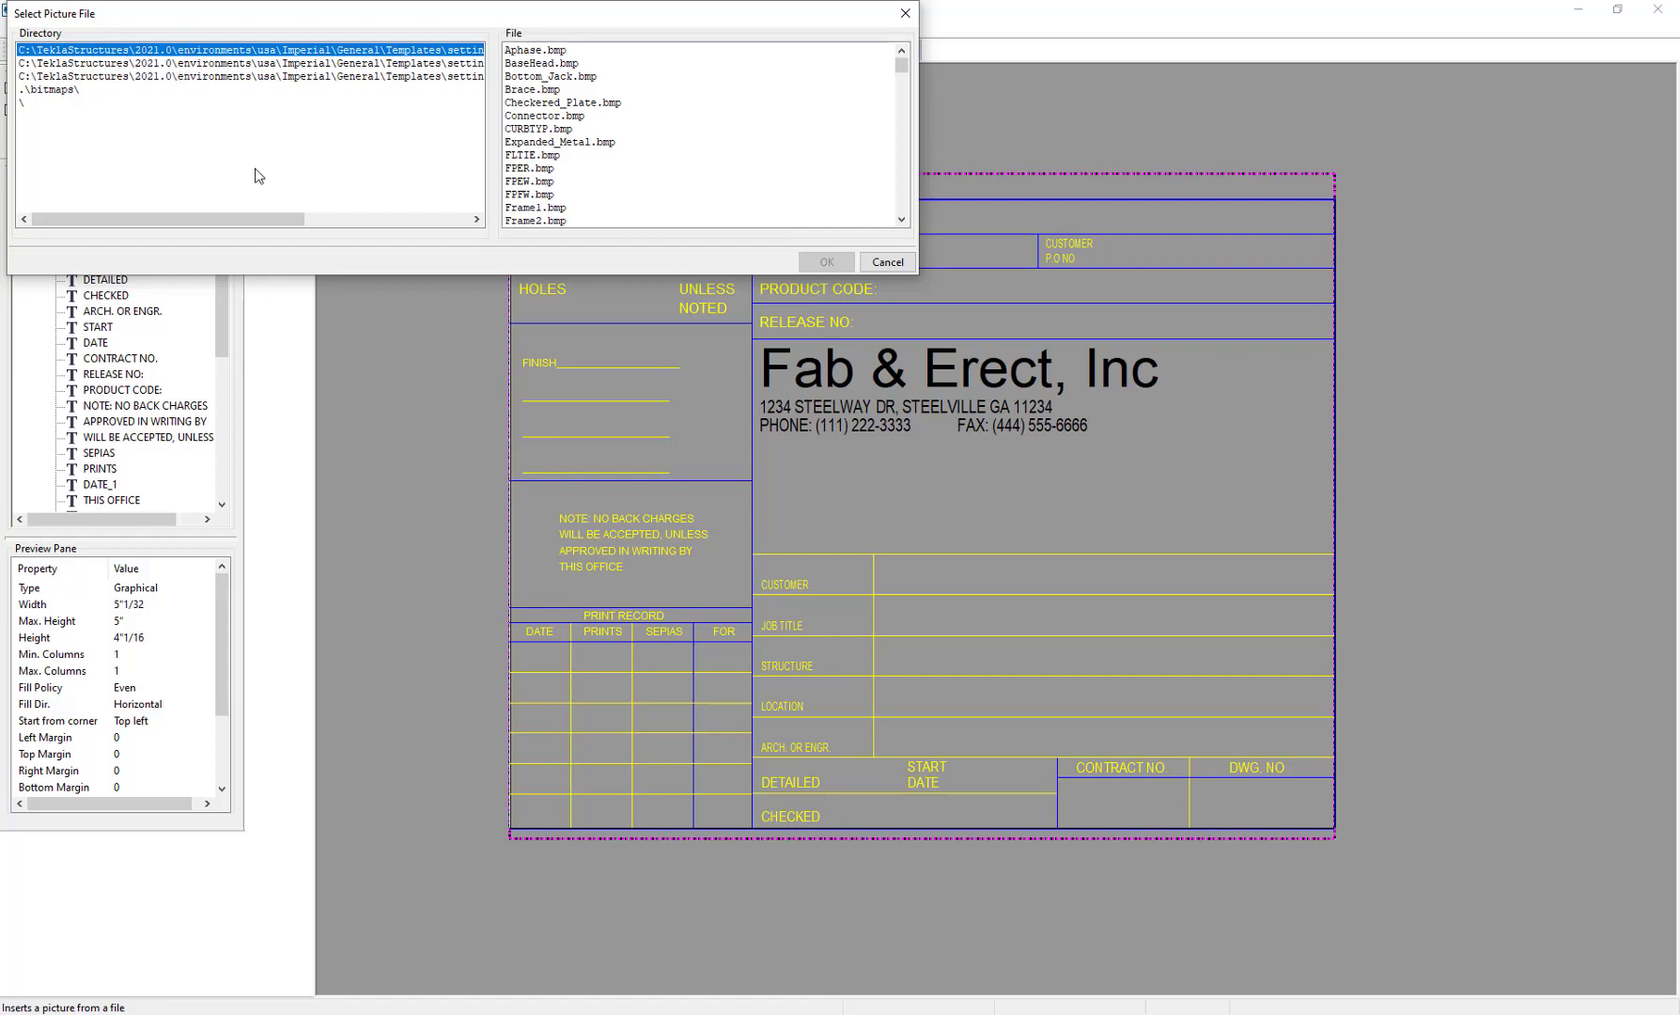
mouse_move(252, 218)
mouse_down()
mouse_move(457, 209)
mouse_move(241, 228)
mouse_up()
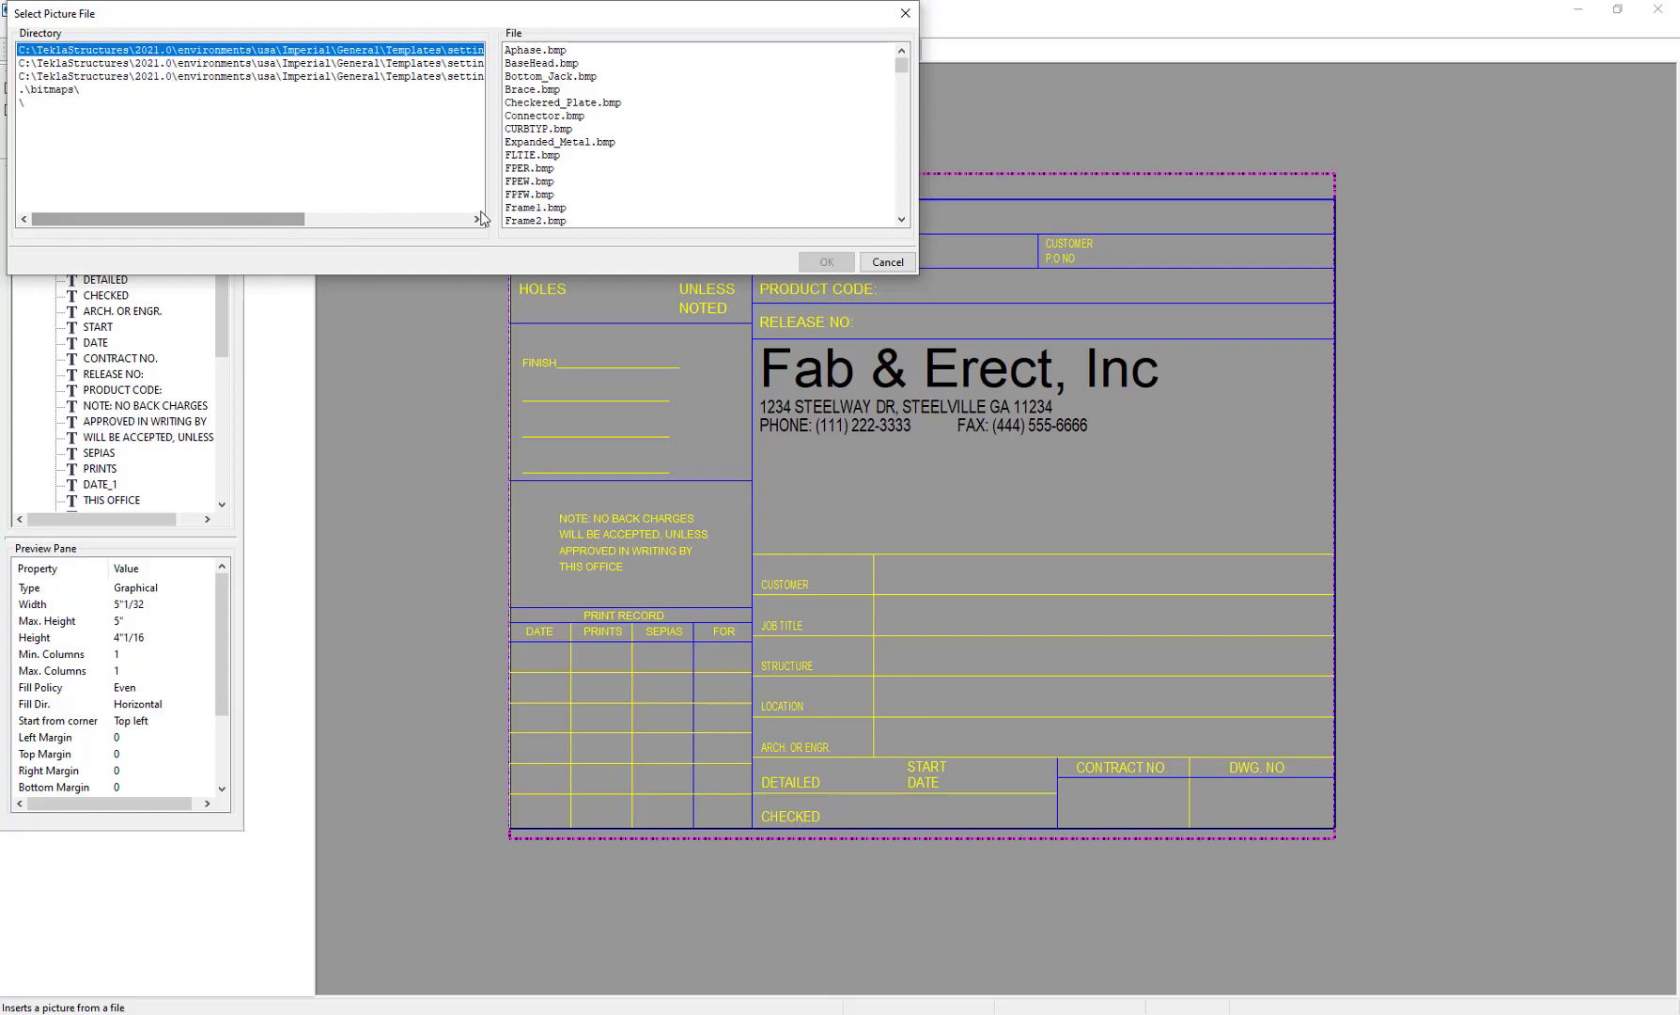
click(886, 262)
Step: Open the file location preferences and select the symbols and pictures directory entry, widening the dialog to show its whole path
click(151, 29)
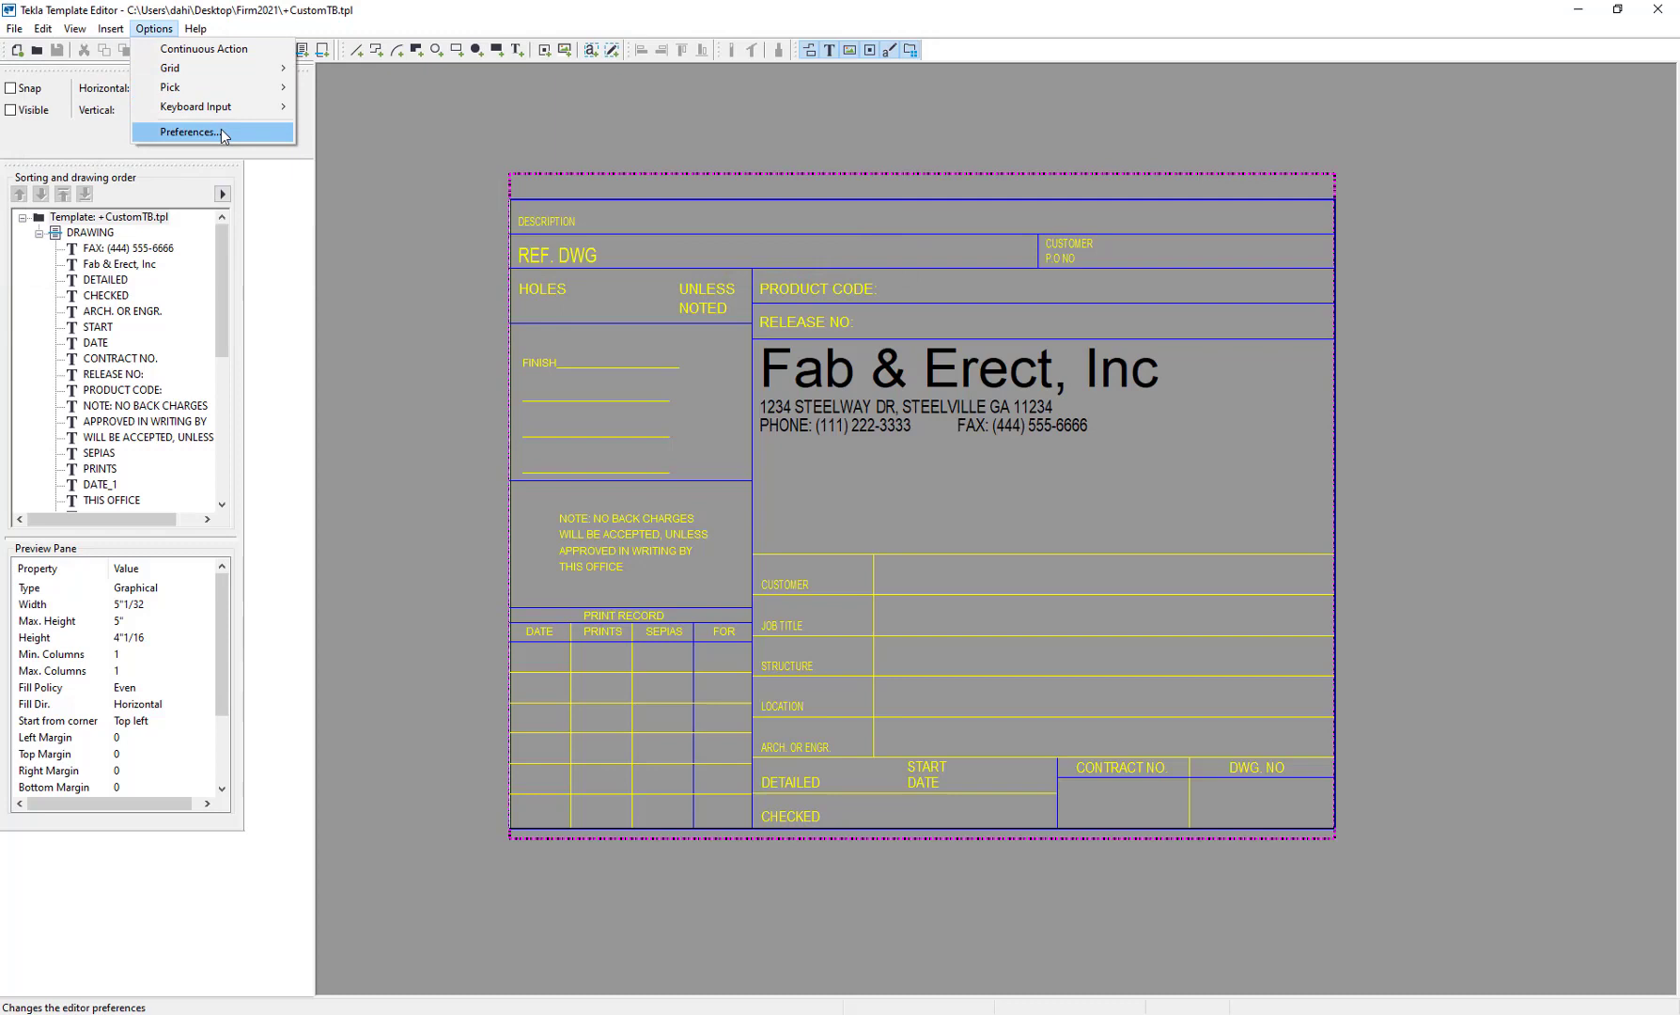
click(218, 132)
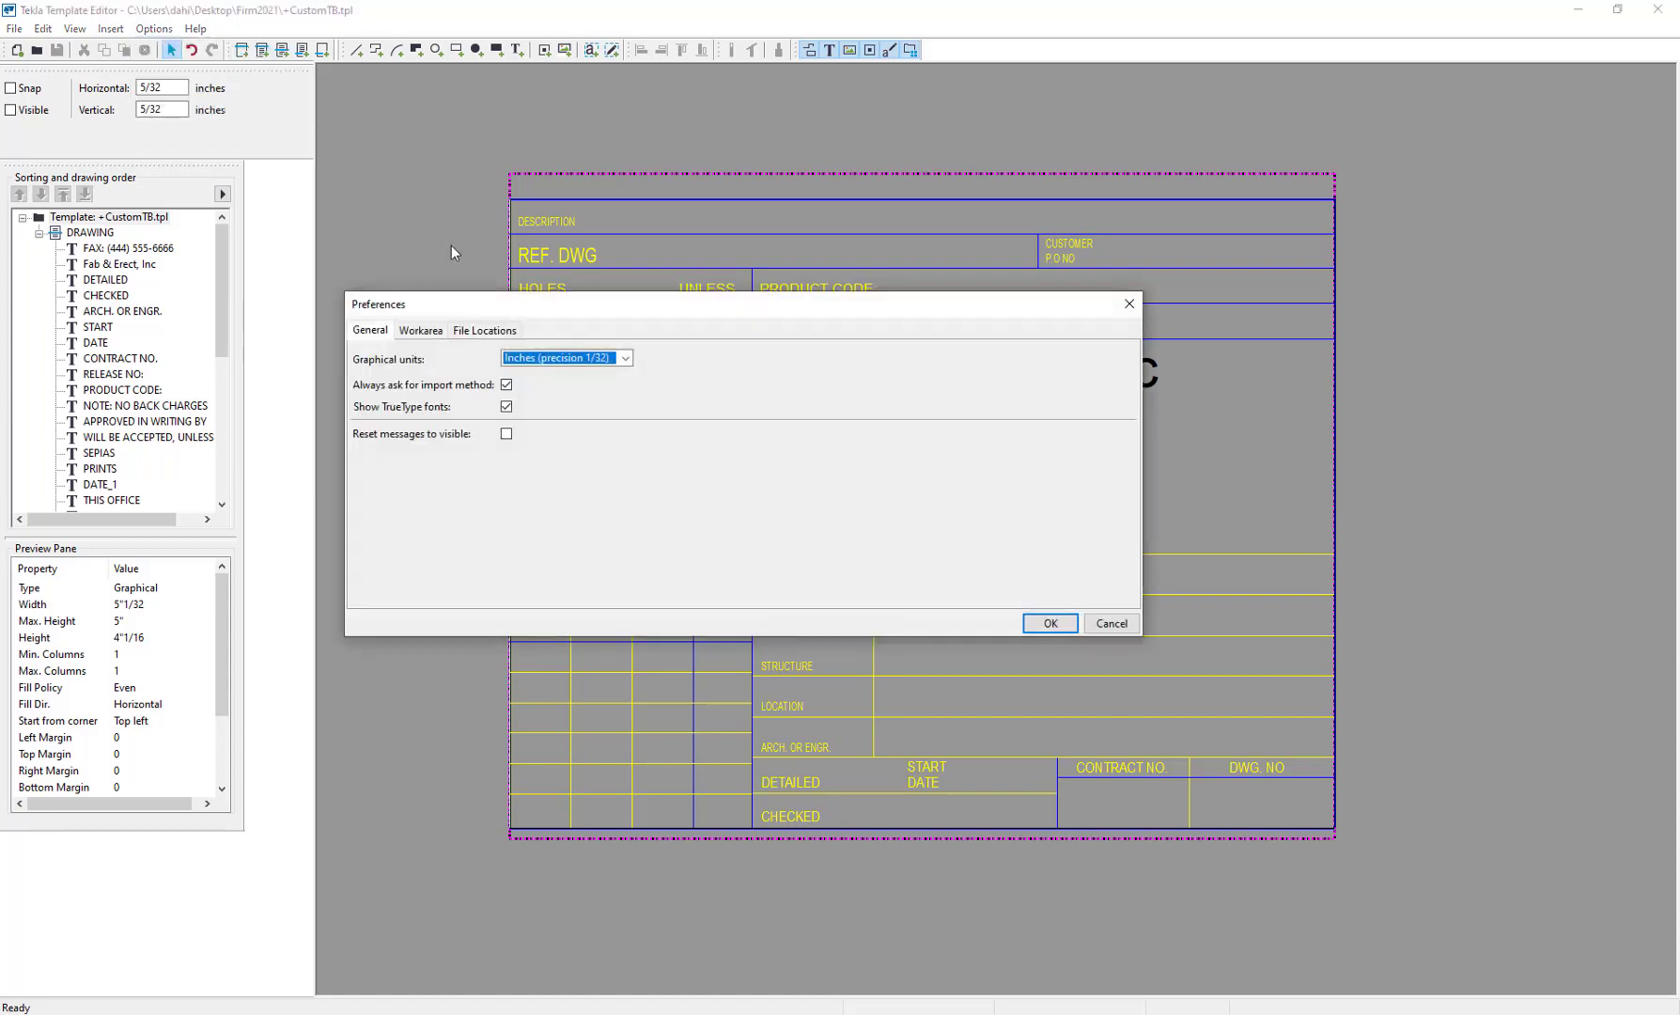
click(474, 333)
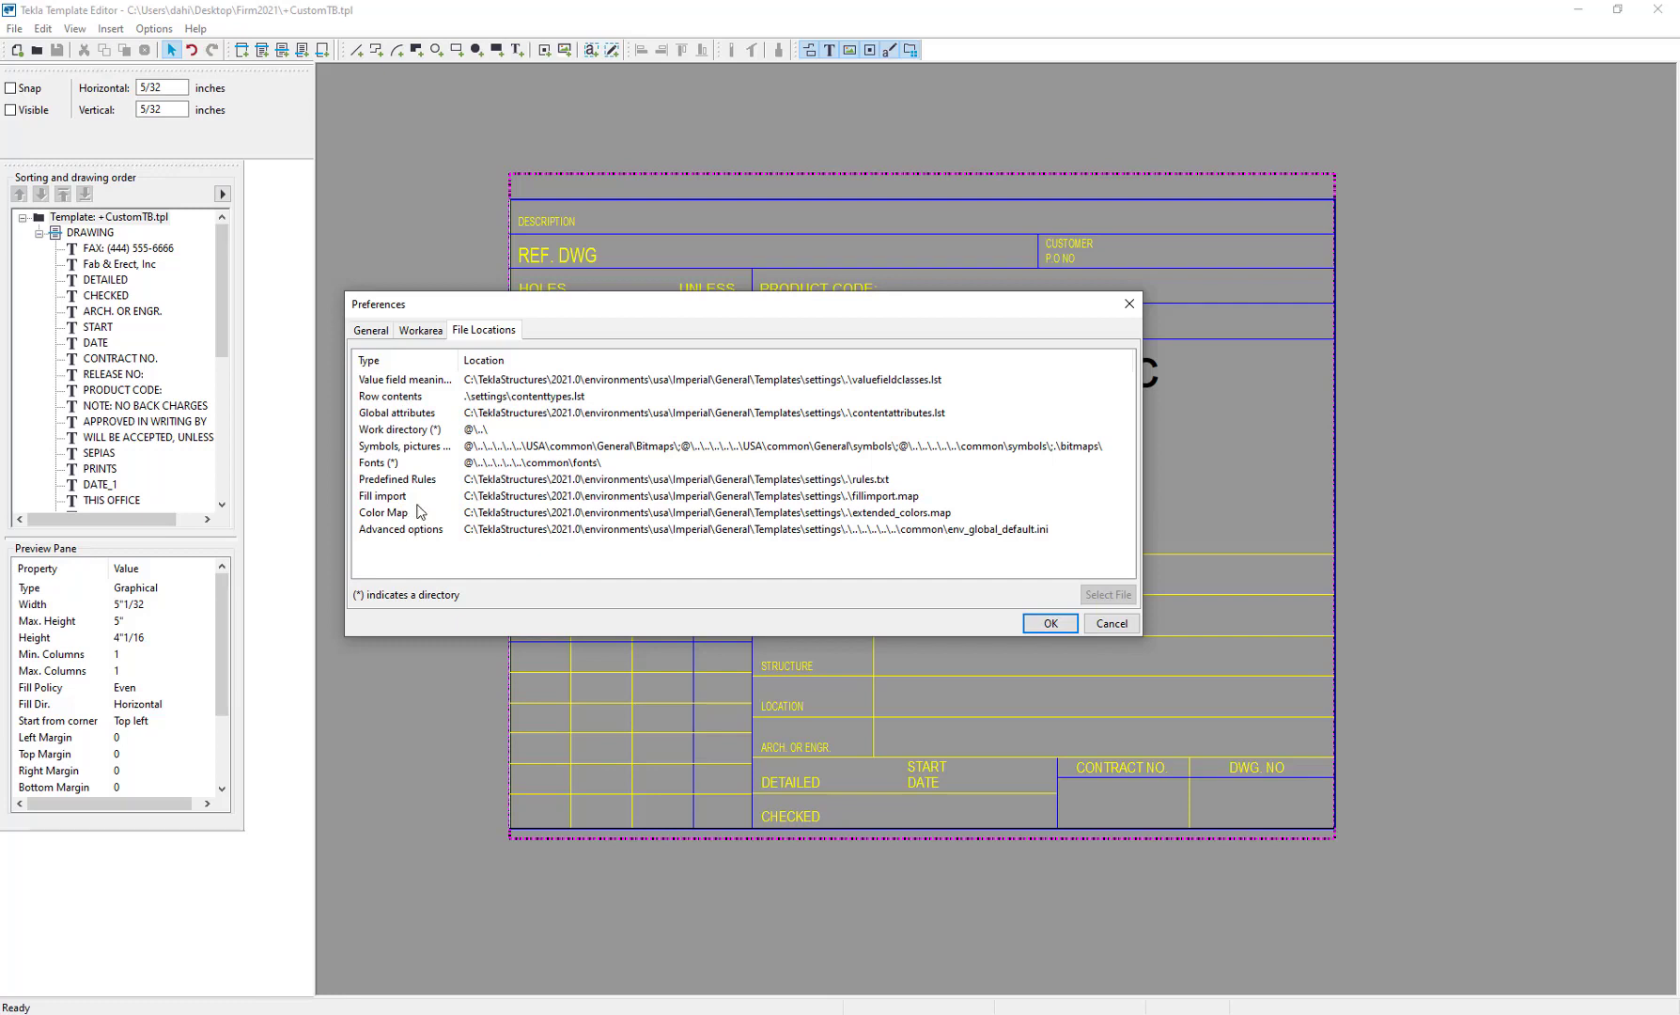
click(396, 447)
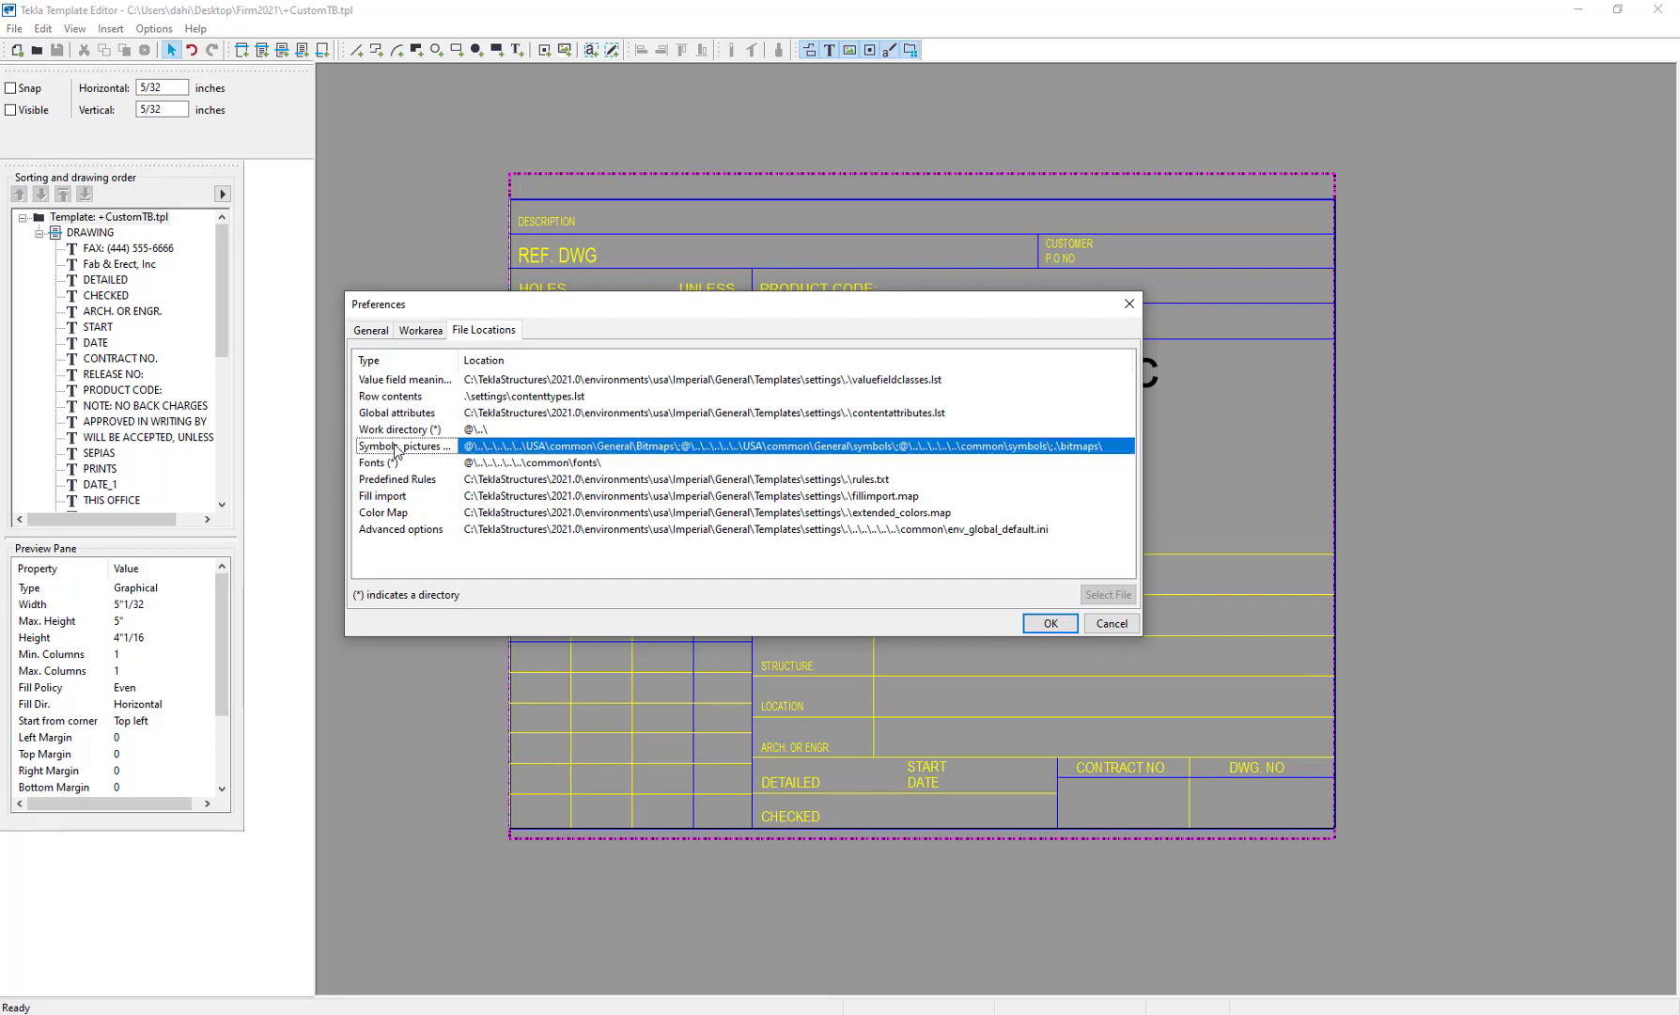
drag(1143, 491, 1510, 515)
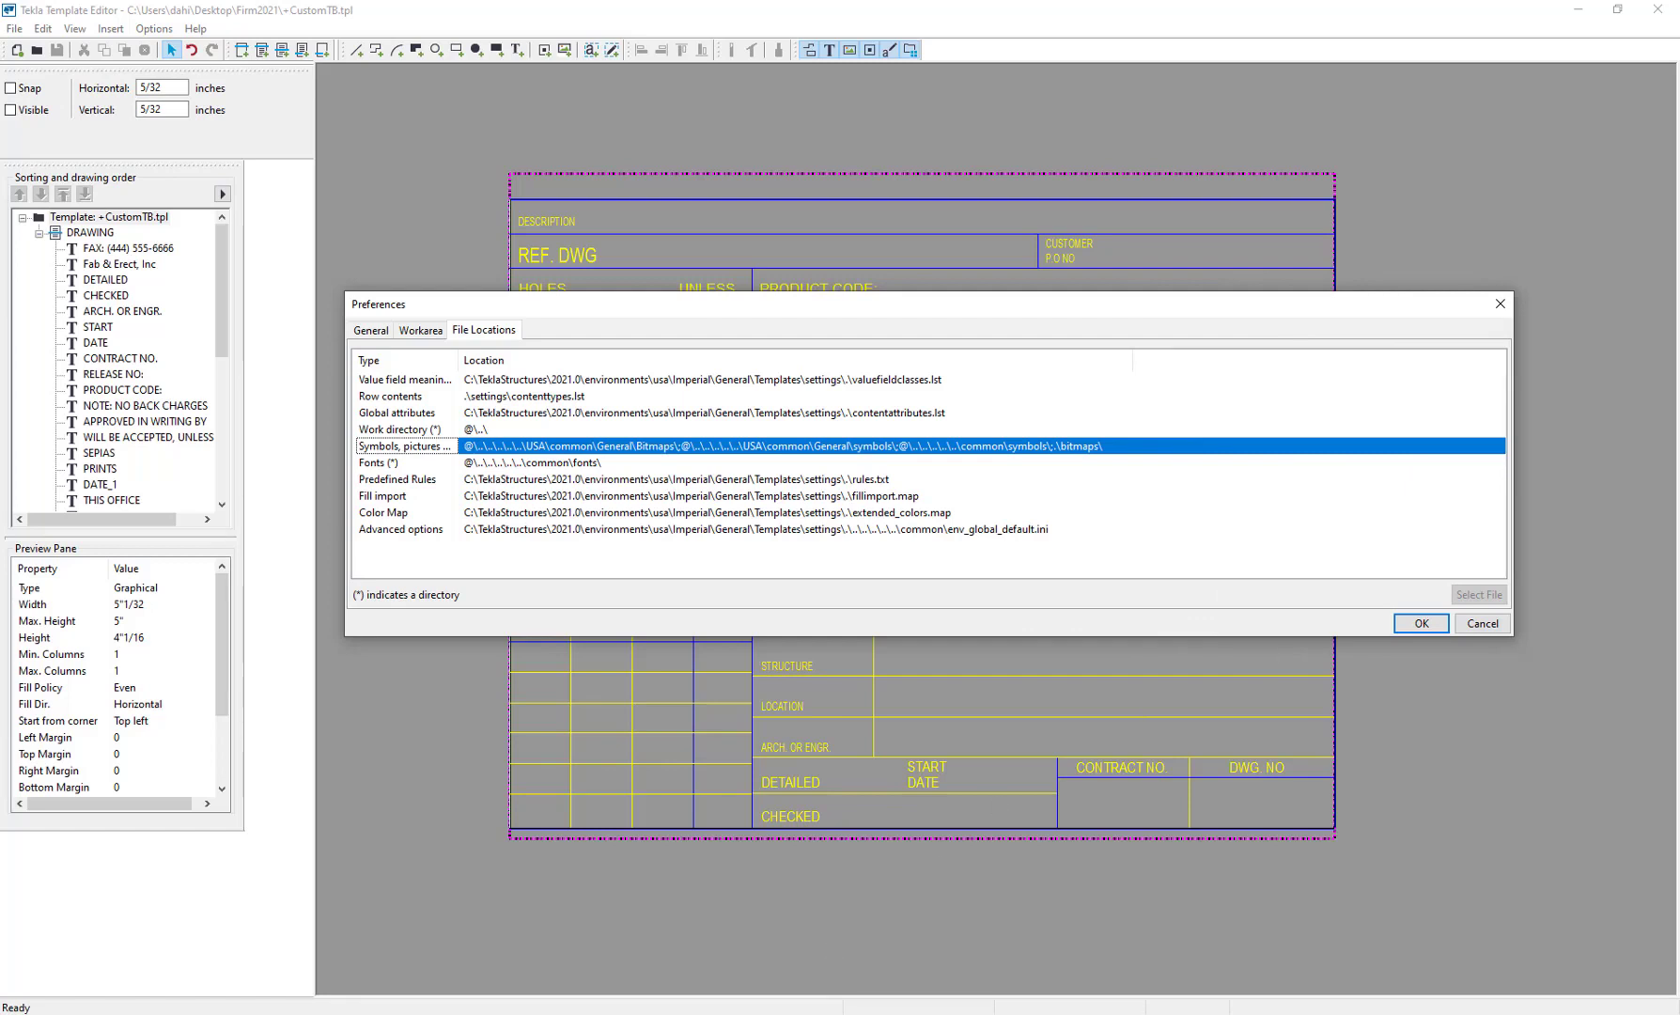
Step: Switch to File Explorer, copy the path of the Firm2021\Images folder, and close that window
key(alt+Tab)
drag(786, 291, 1165, 342)
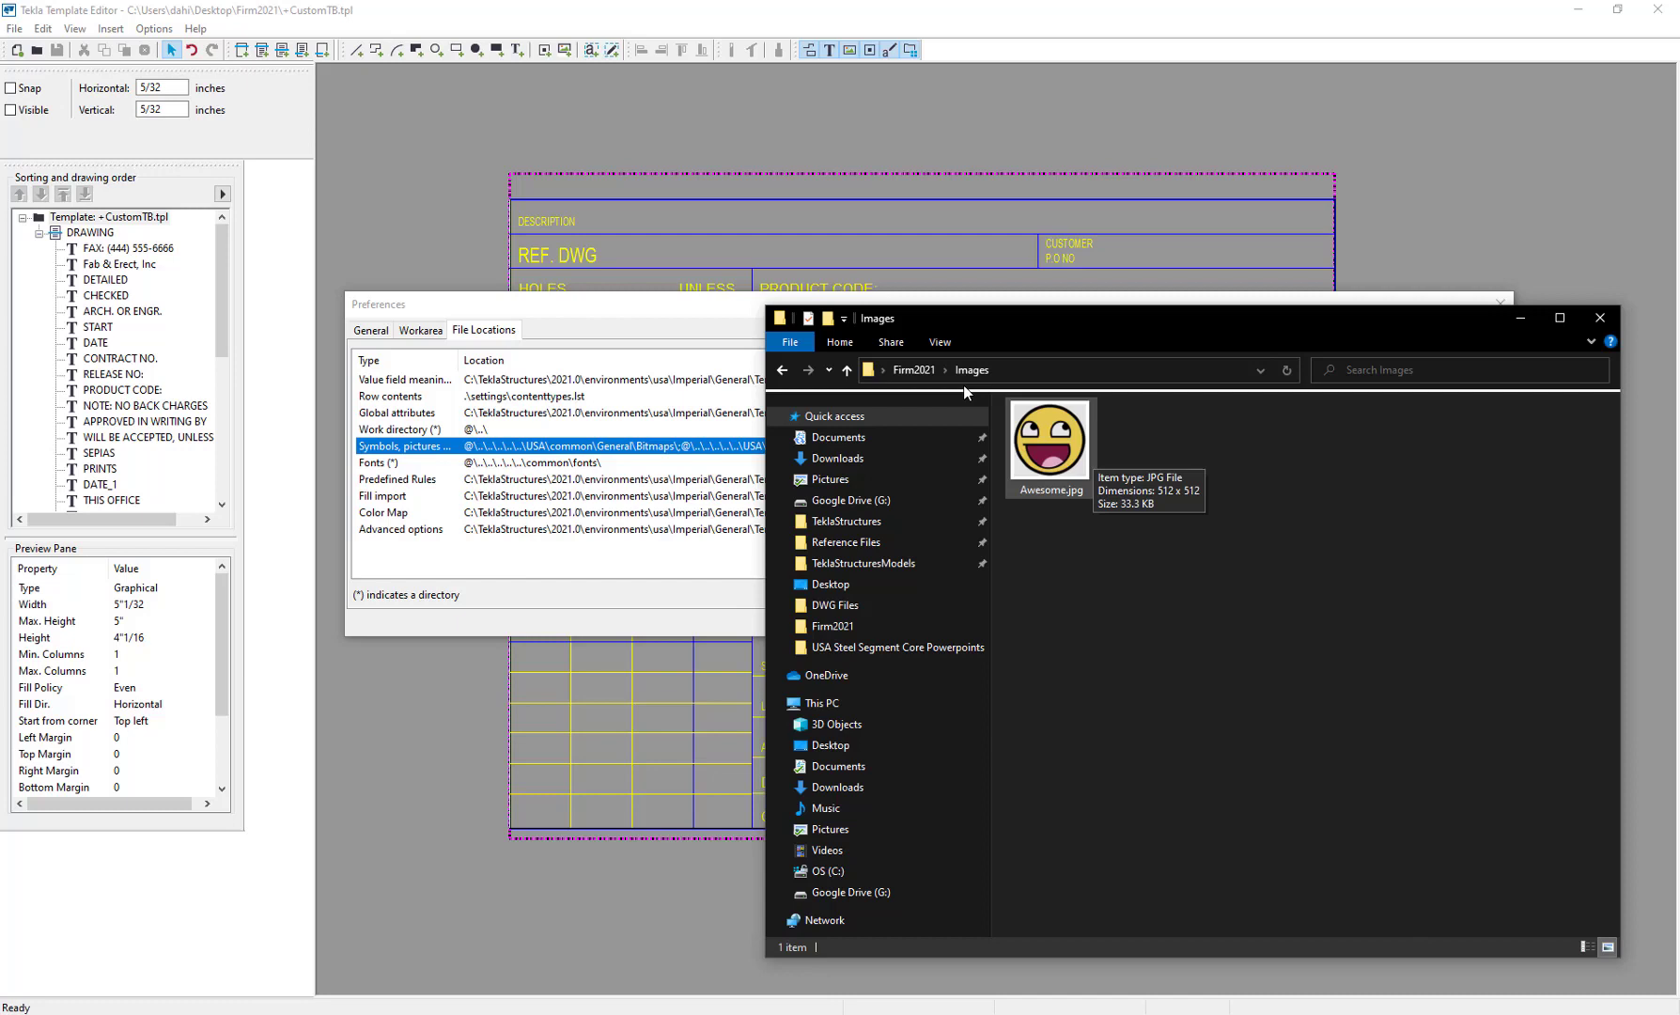
click(1026, 372)
key(ctrl+c)
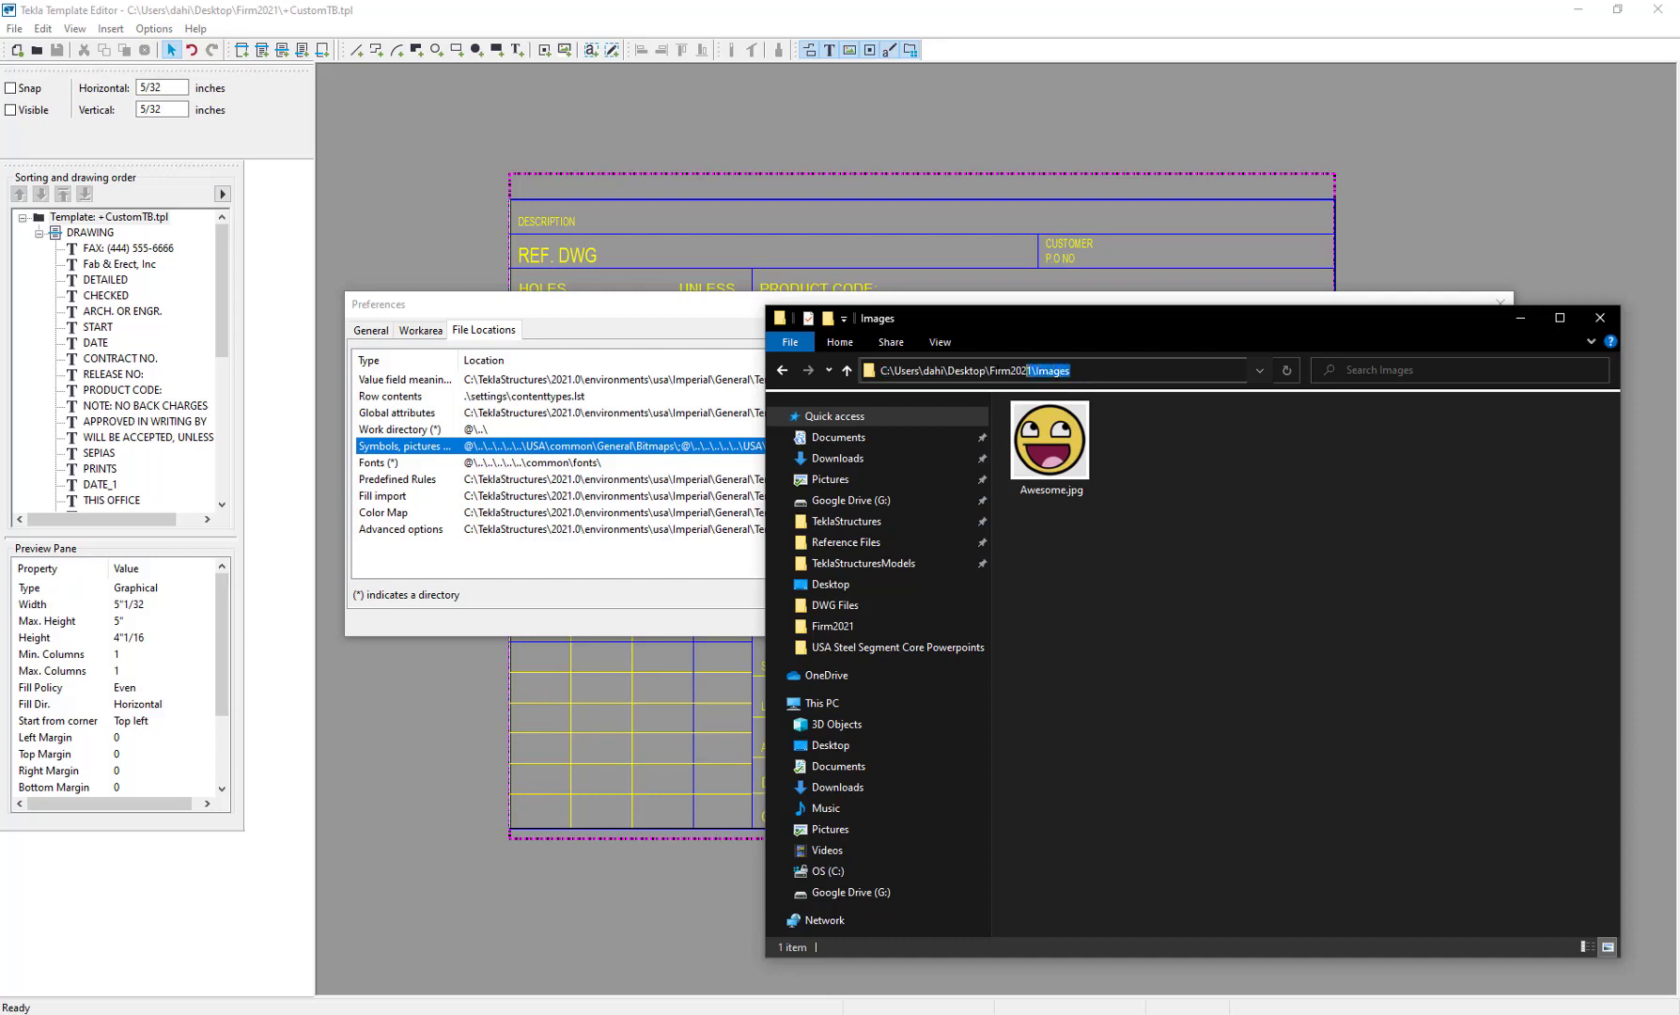
click(1600, 317)
Step: Append the copied Firm2021\Images path, separated by a semicolon, to the symbols and pictures directories and accept the preferences
click(1116, 447)
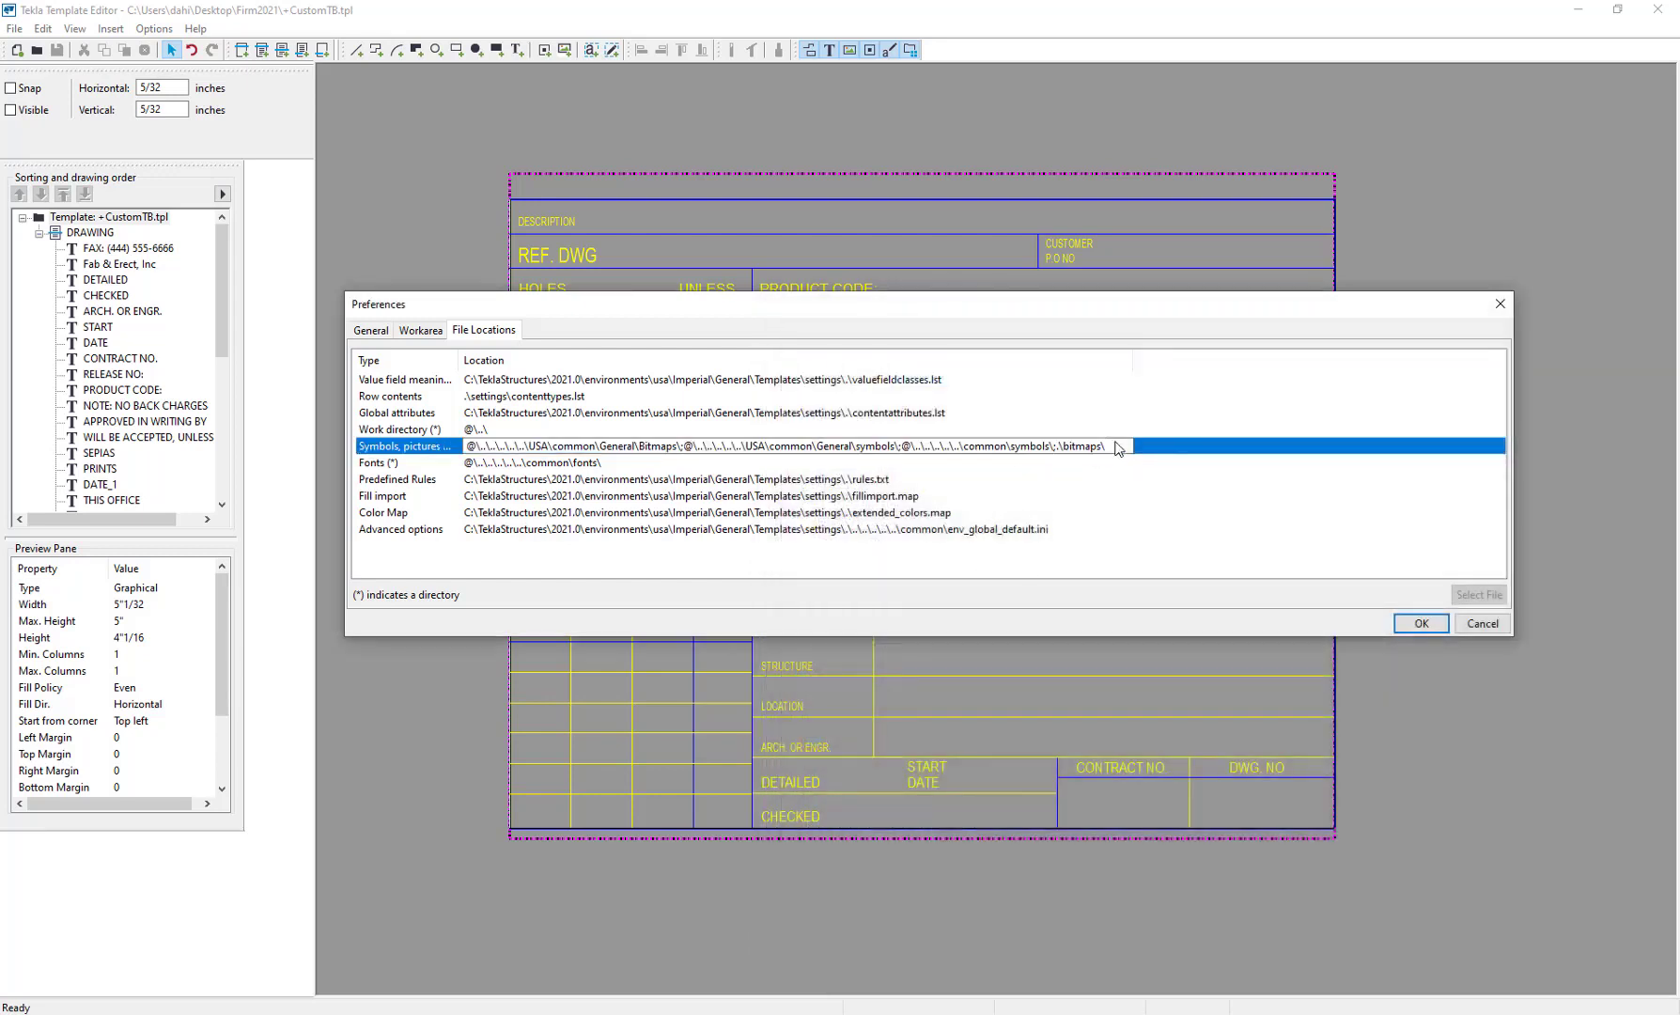
key(ctrl+v)
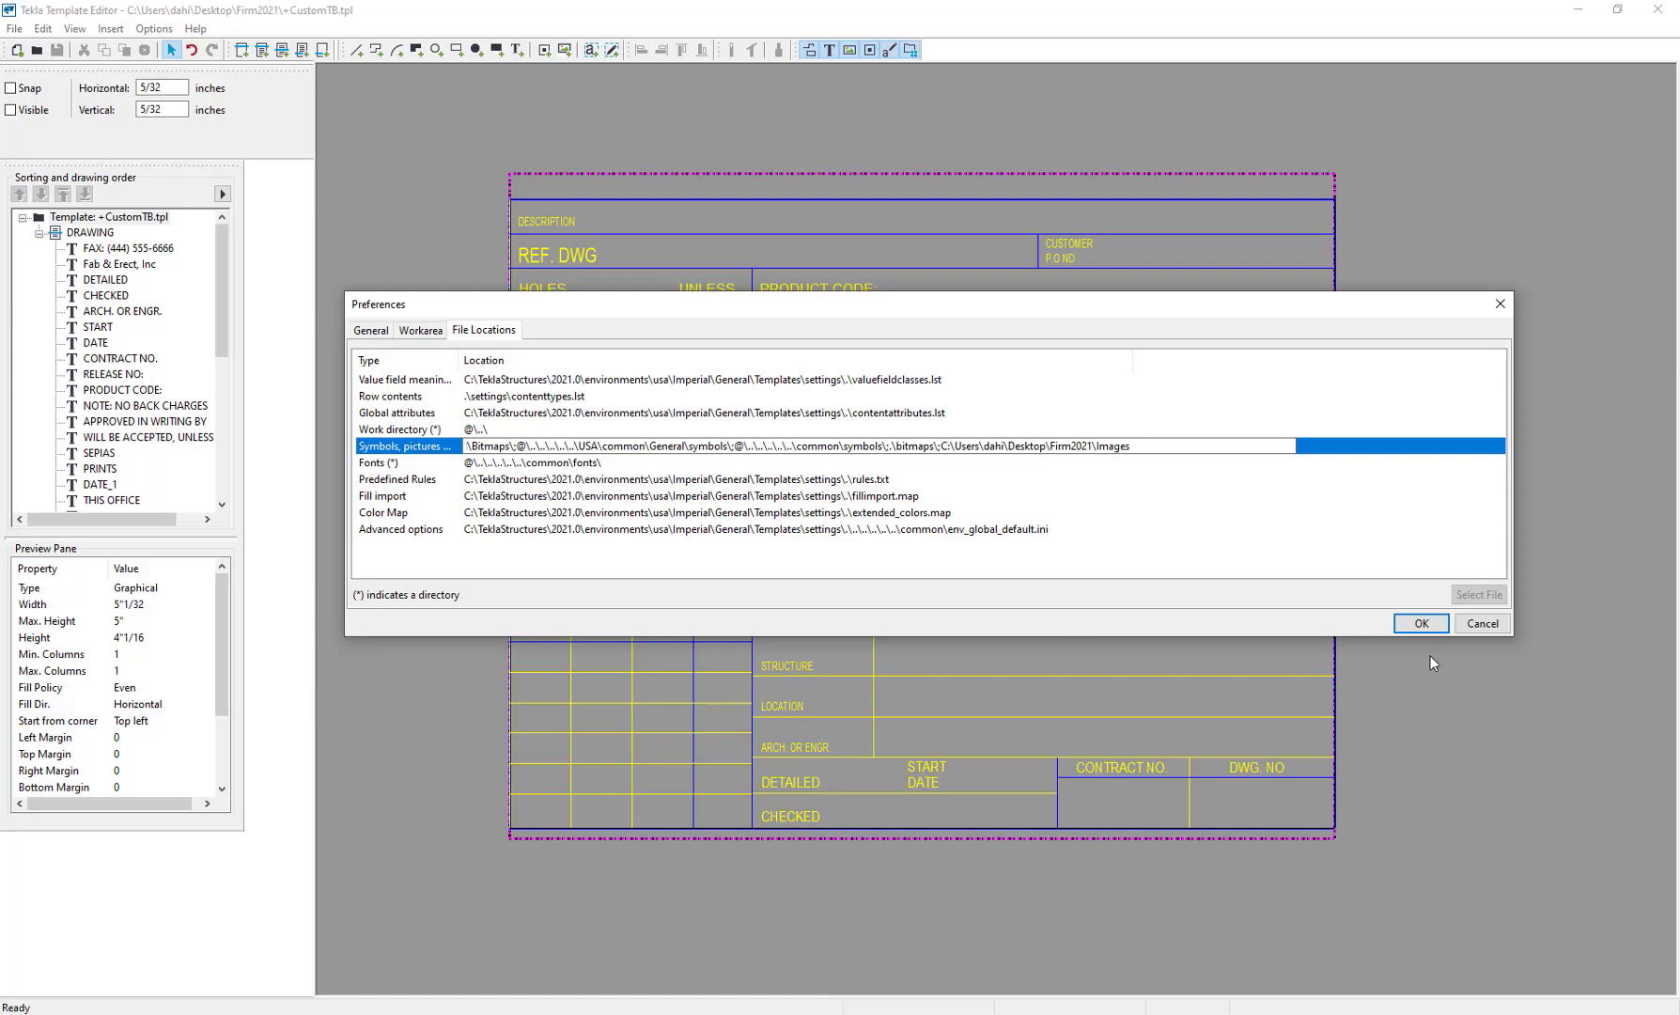
click(1419, 623)
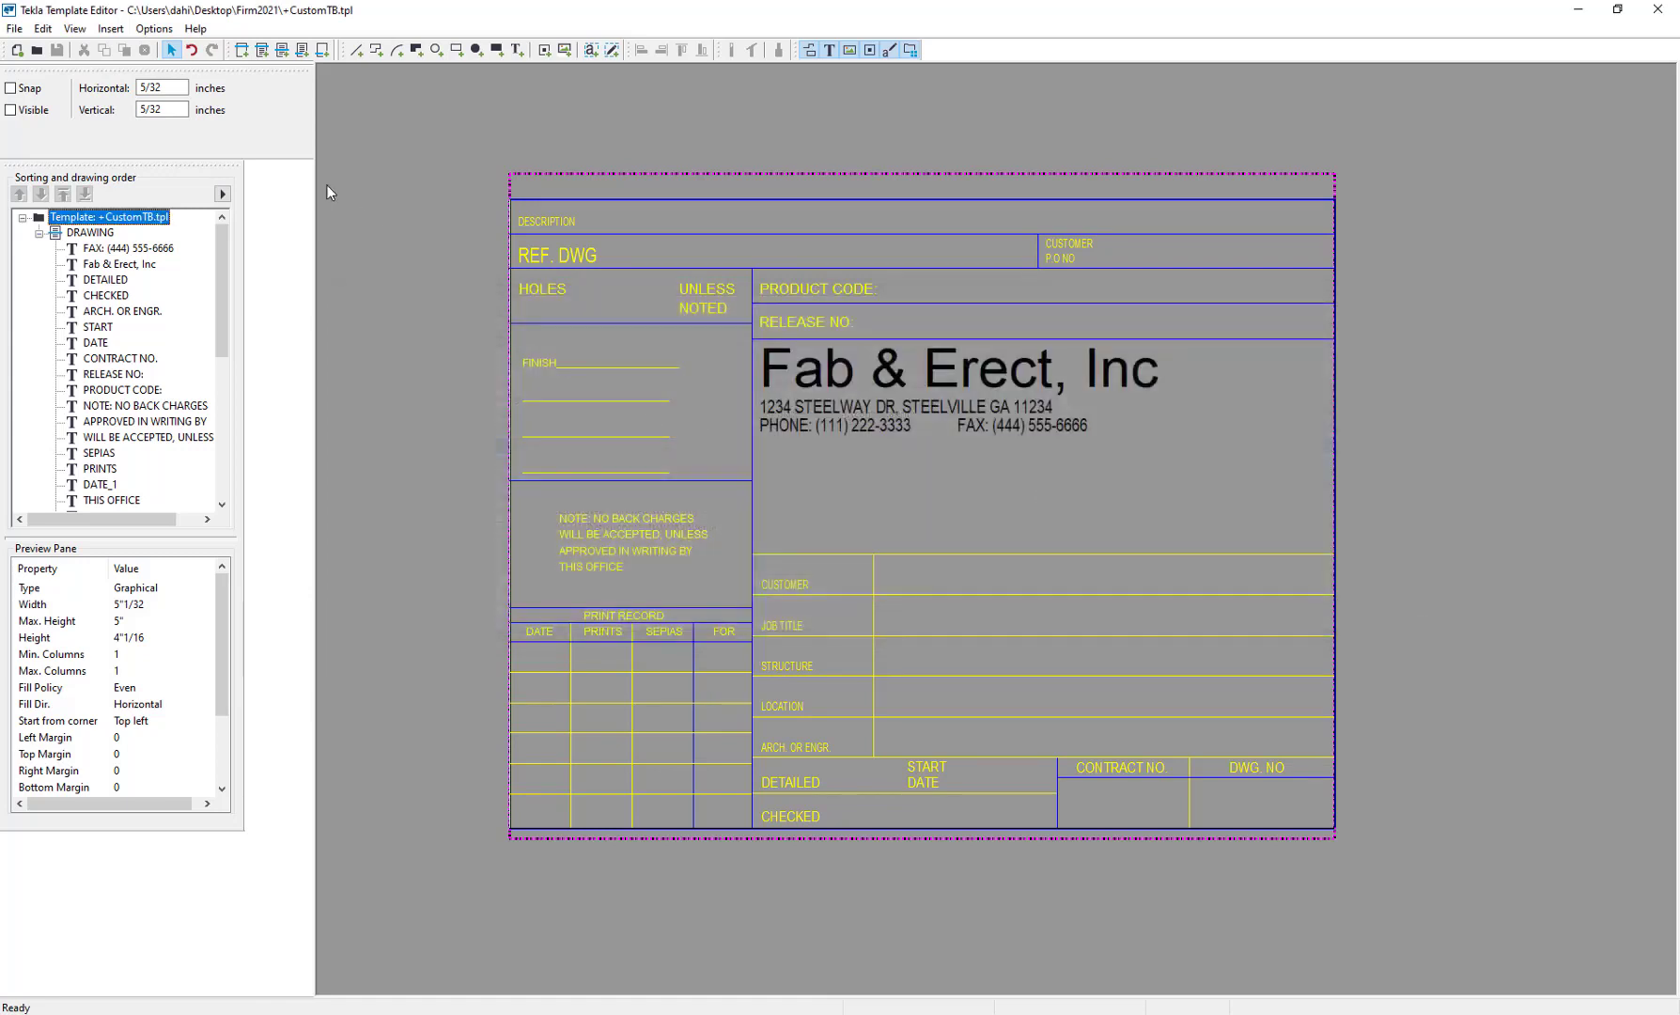
Step: Insert Awesome.jpg from Firm2021\Images beside the company contact details, about 31/32 by 7/8 inch, and narrow it from its left edge
click(109, 28)
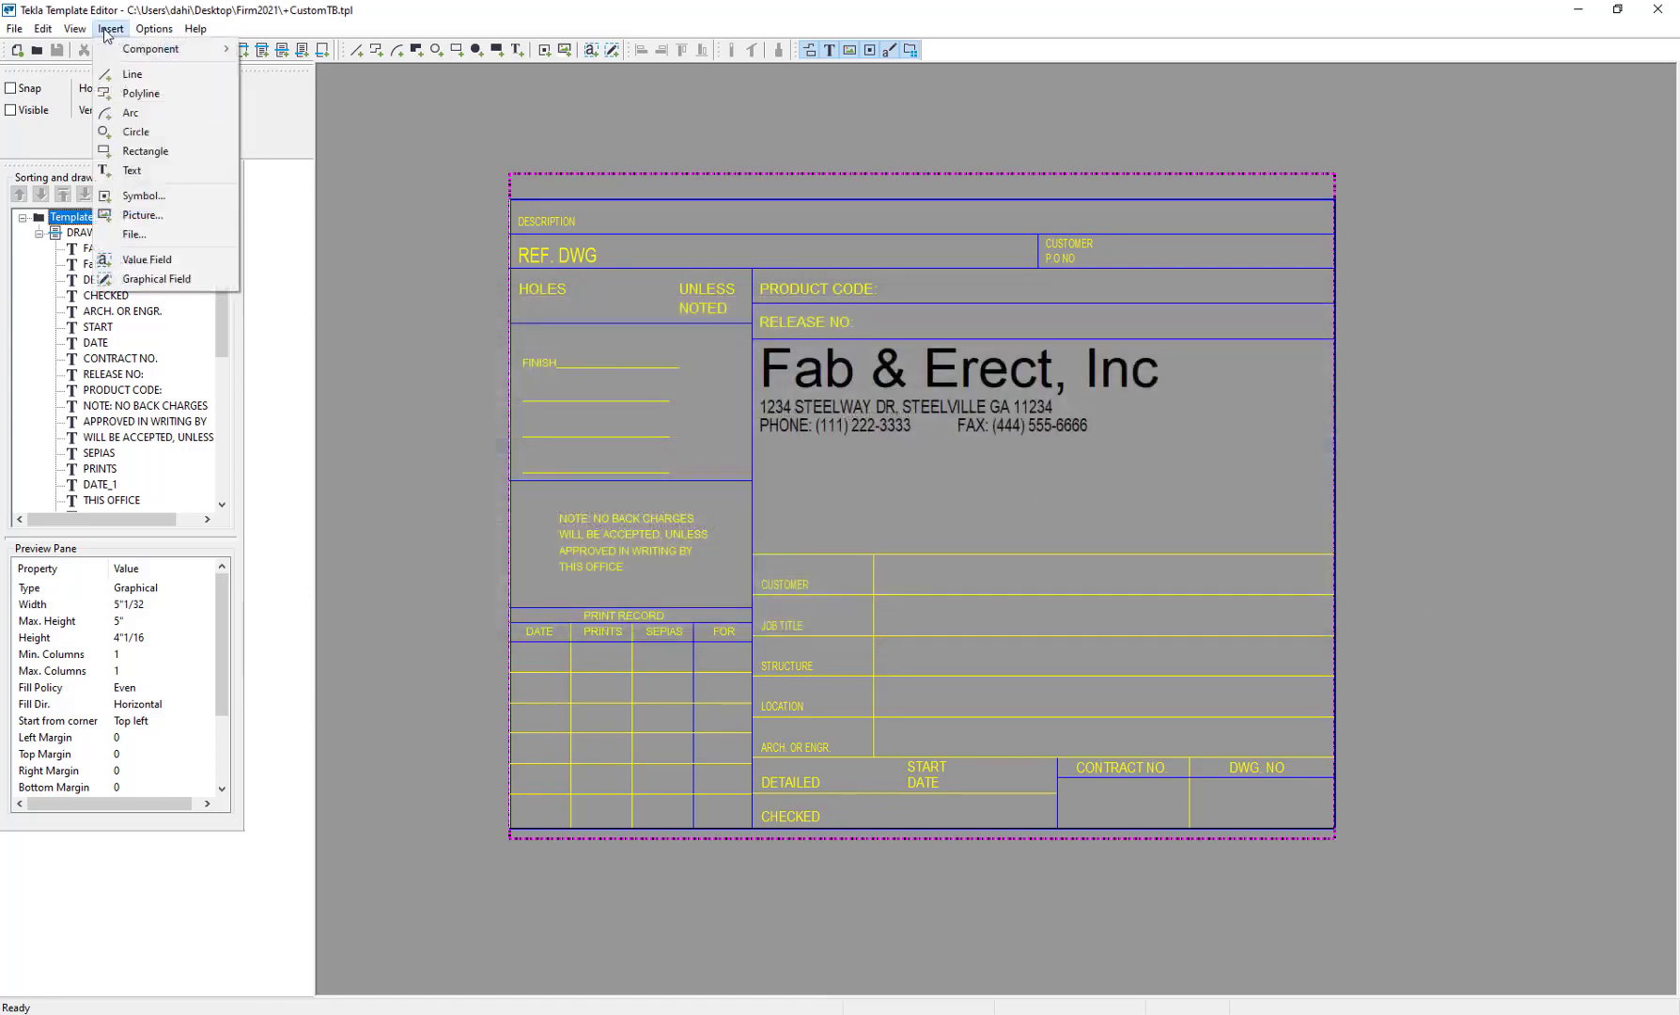
click(133, 218)
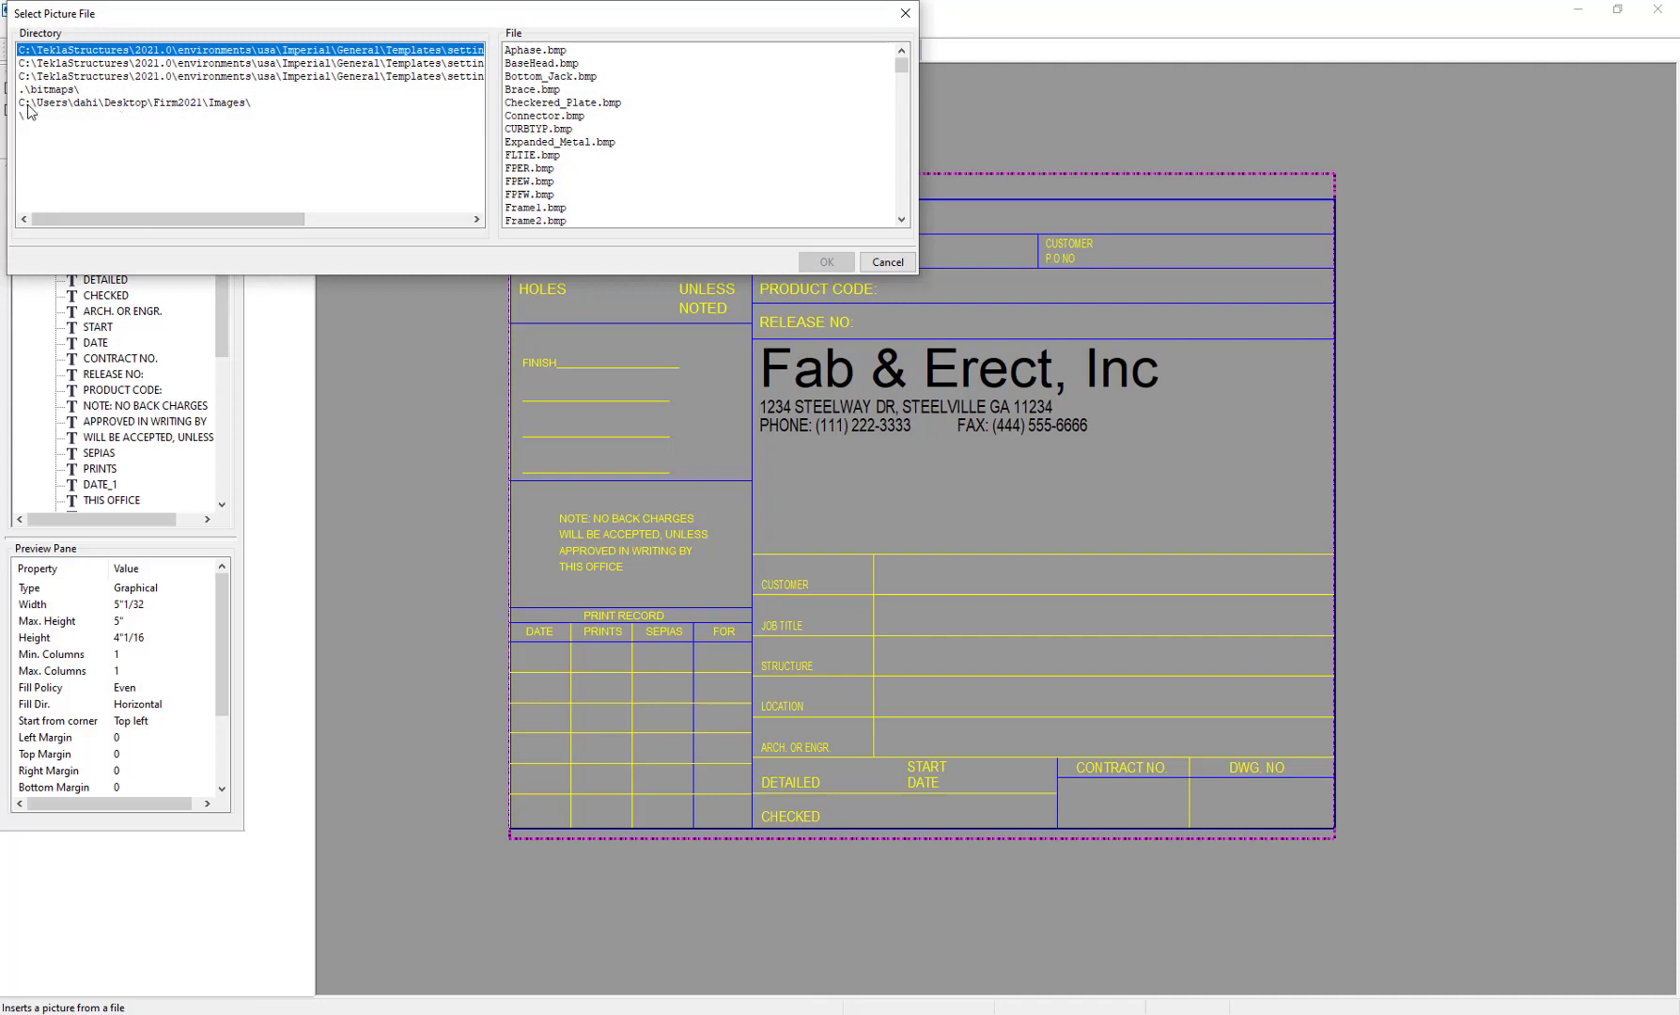
click(30, 103)
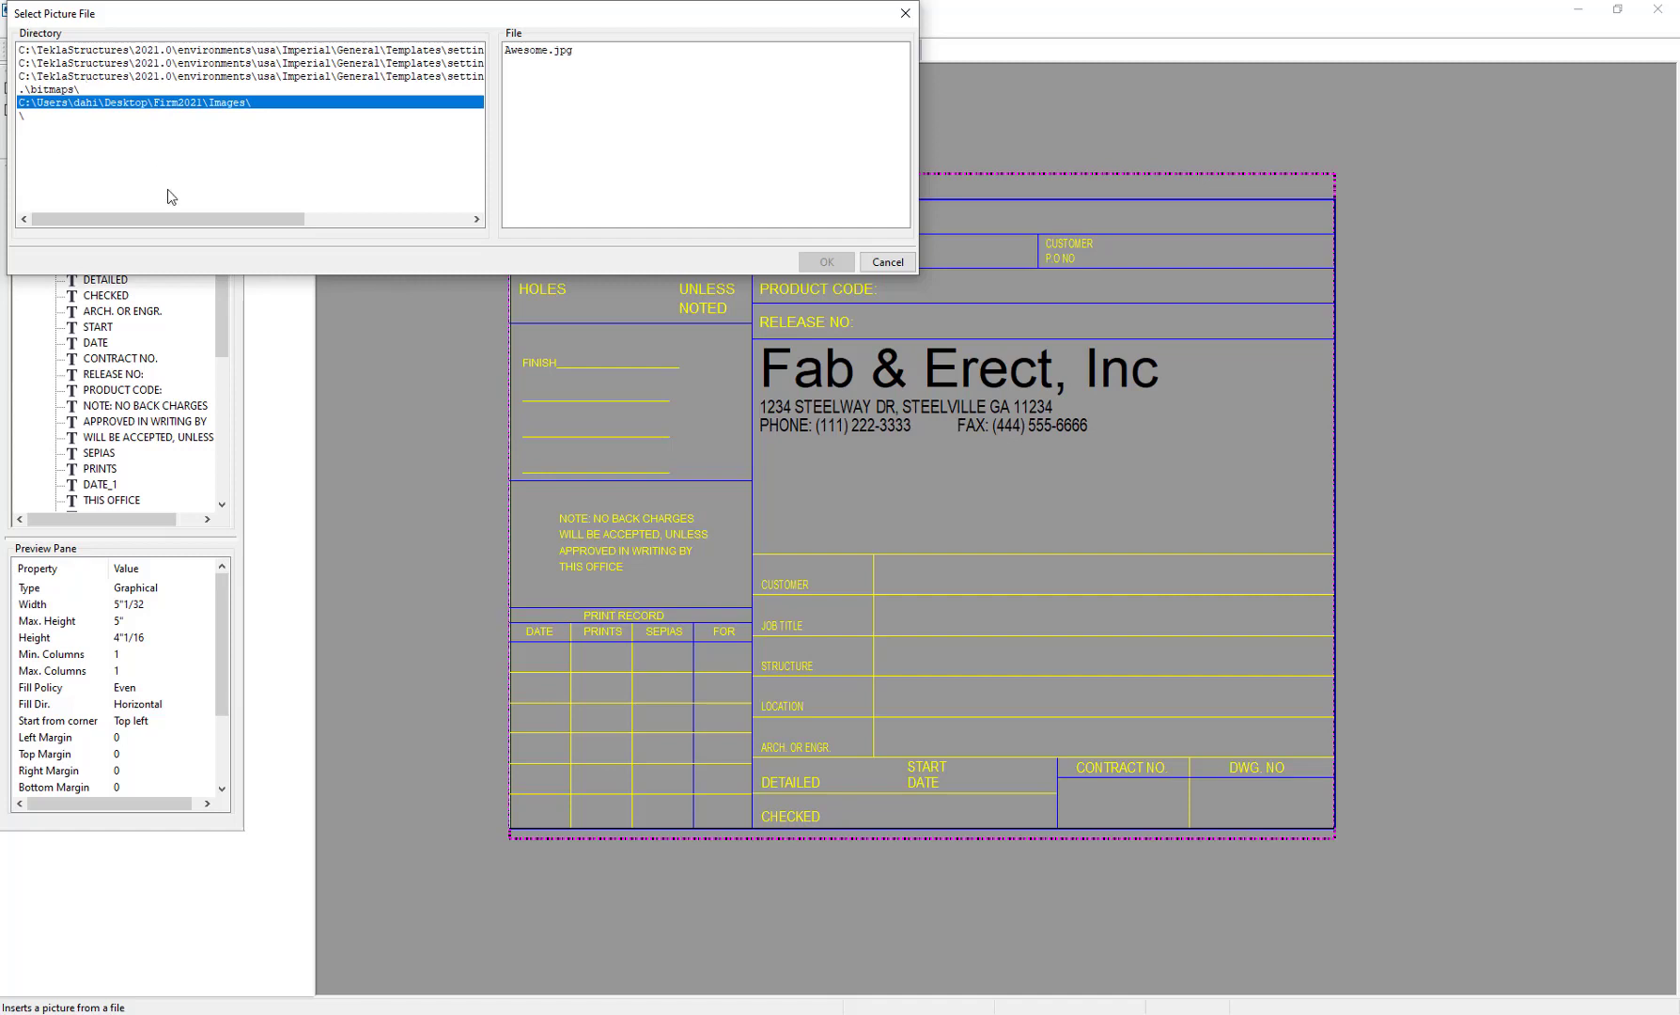
click(547, 51)
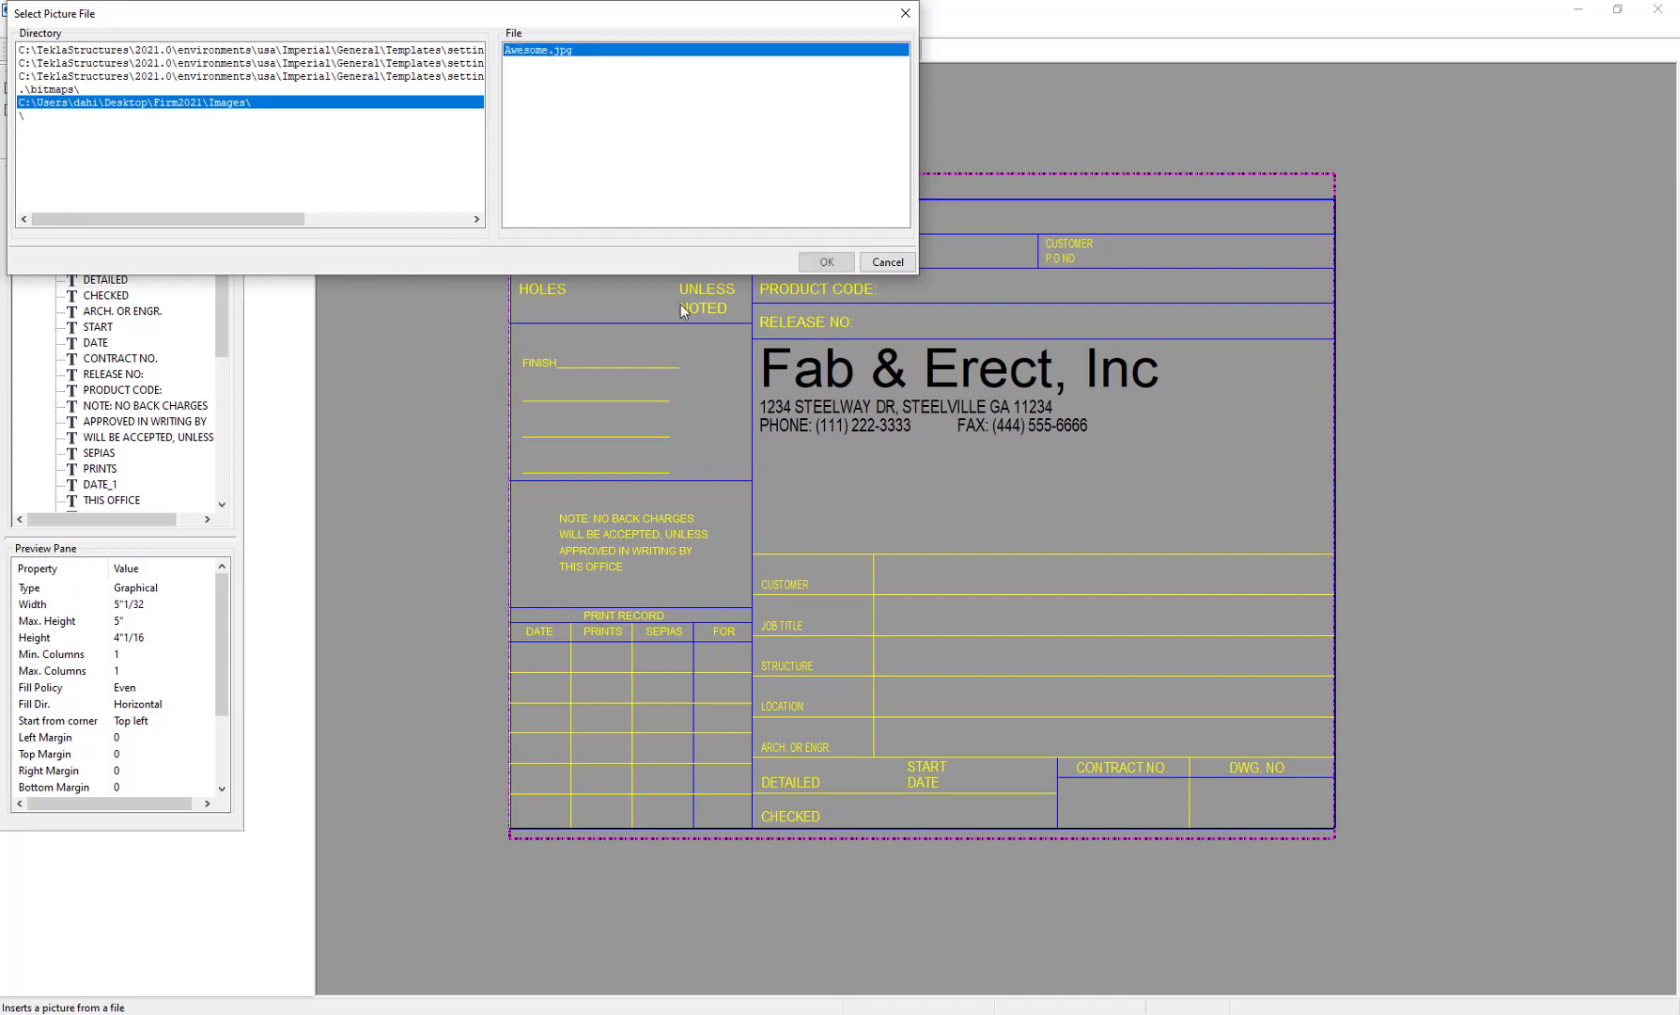
click(826, 262)
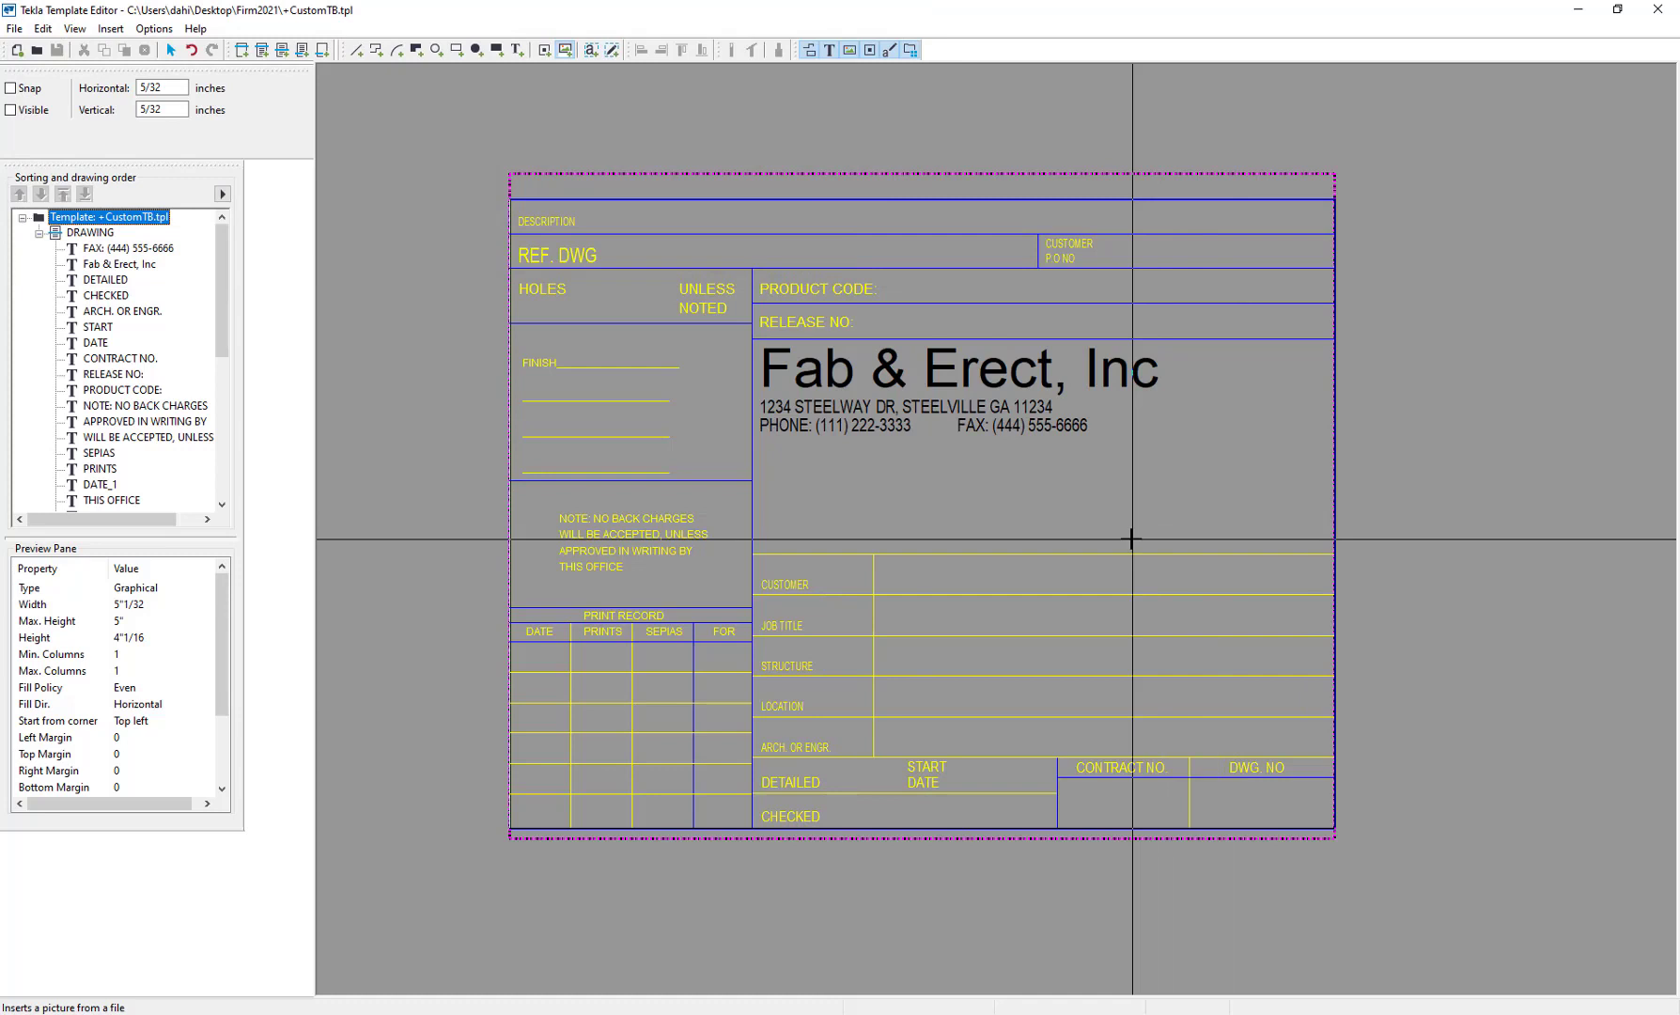
drag(1144, 542, 1306, 401)
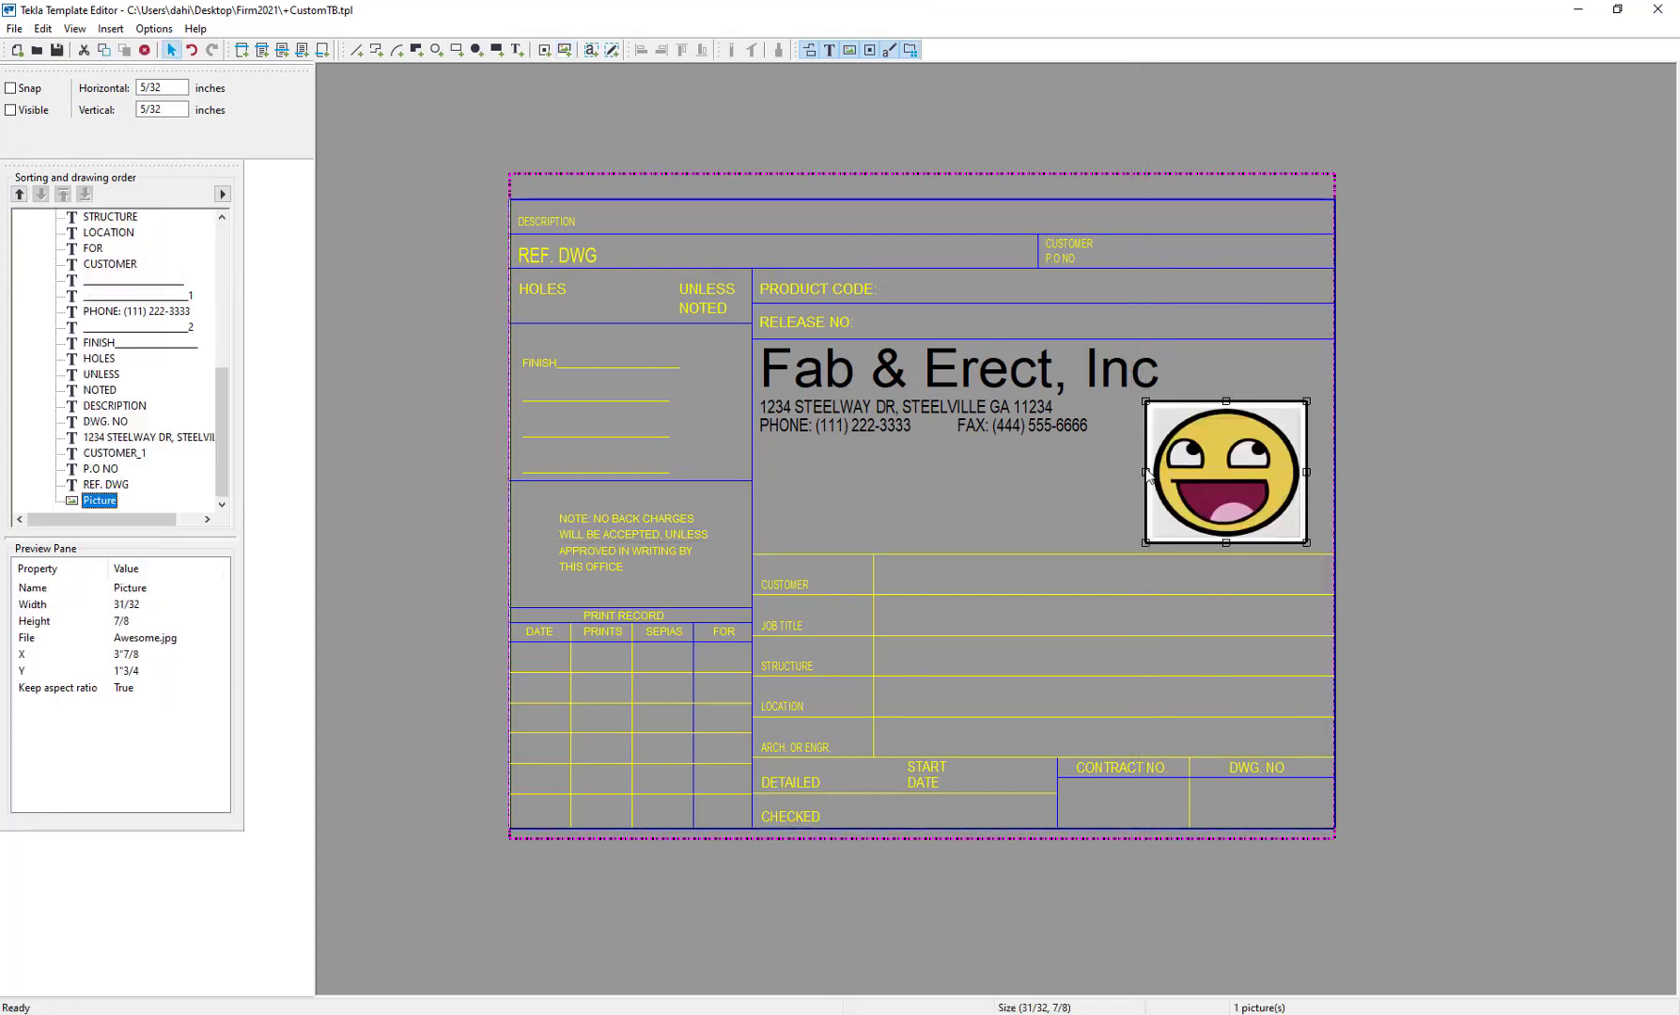
drag(1144, 469, 1171, 465)
click(982, 528)
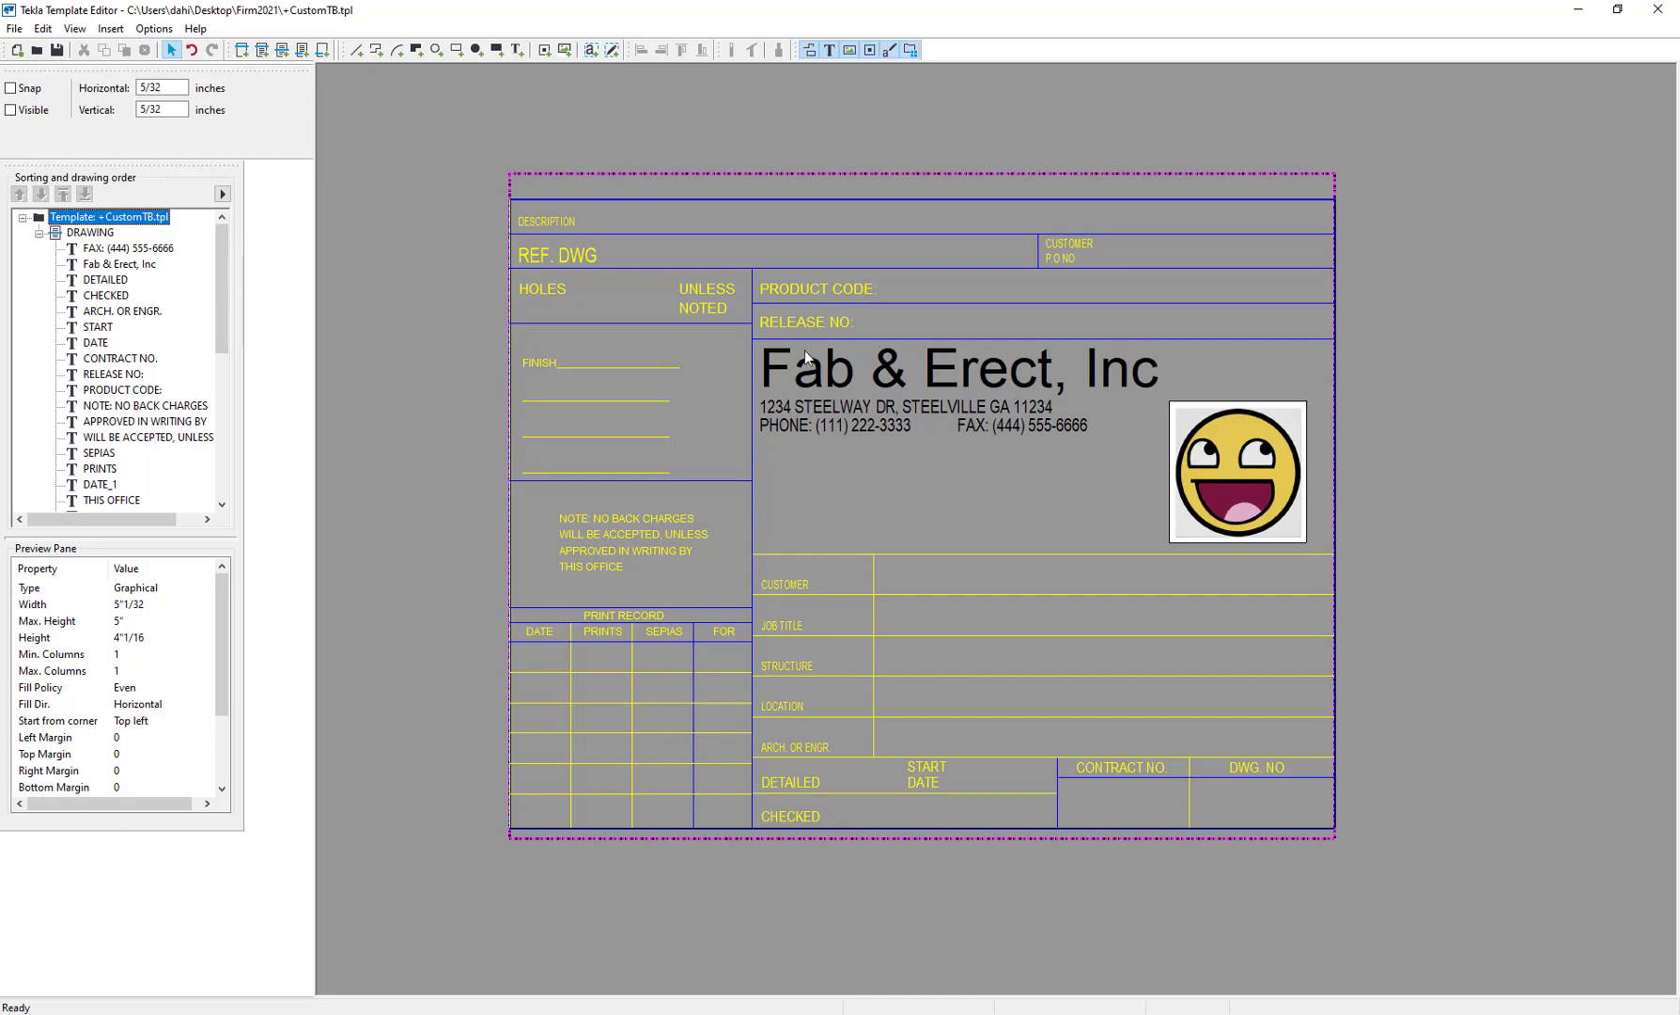
Step: Save the title block template and refresh it in the B420 drawing in Tekla Structures
click(58, 50)
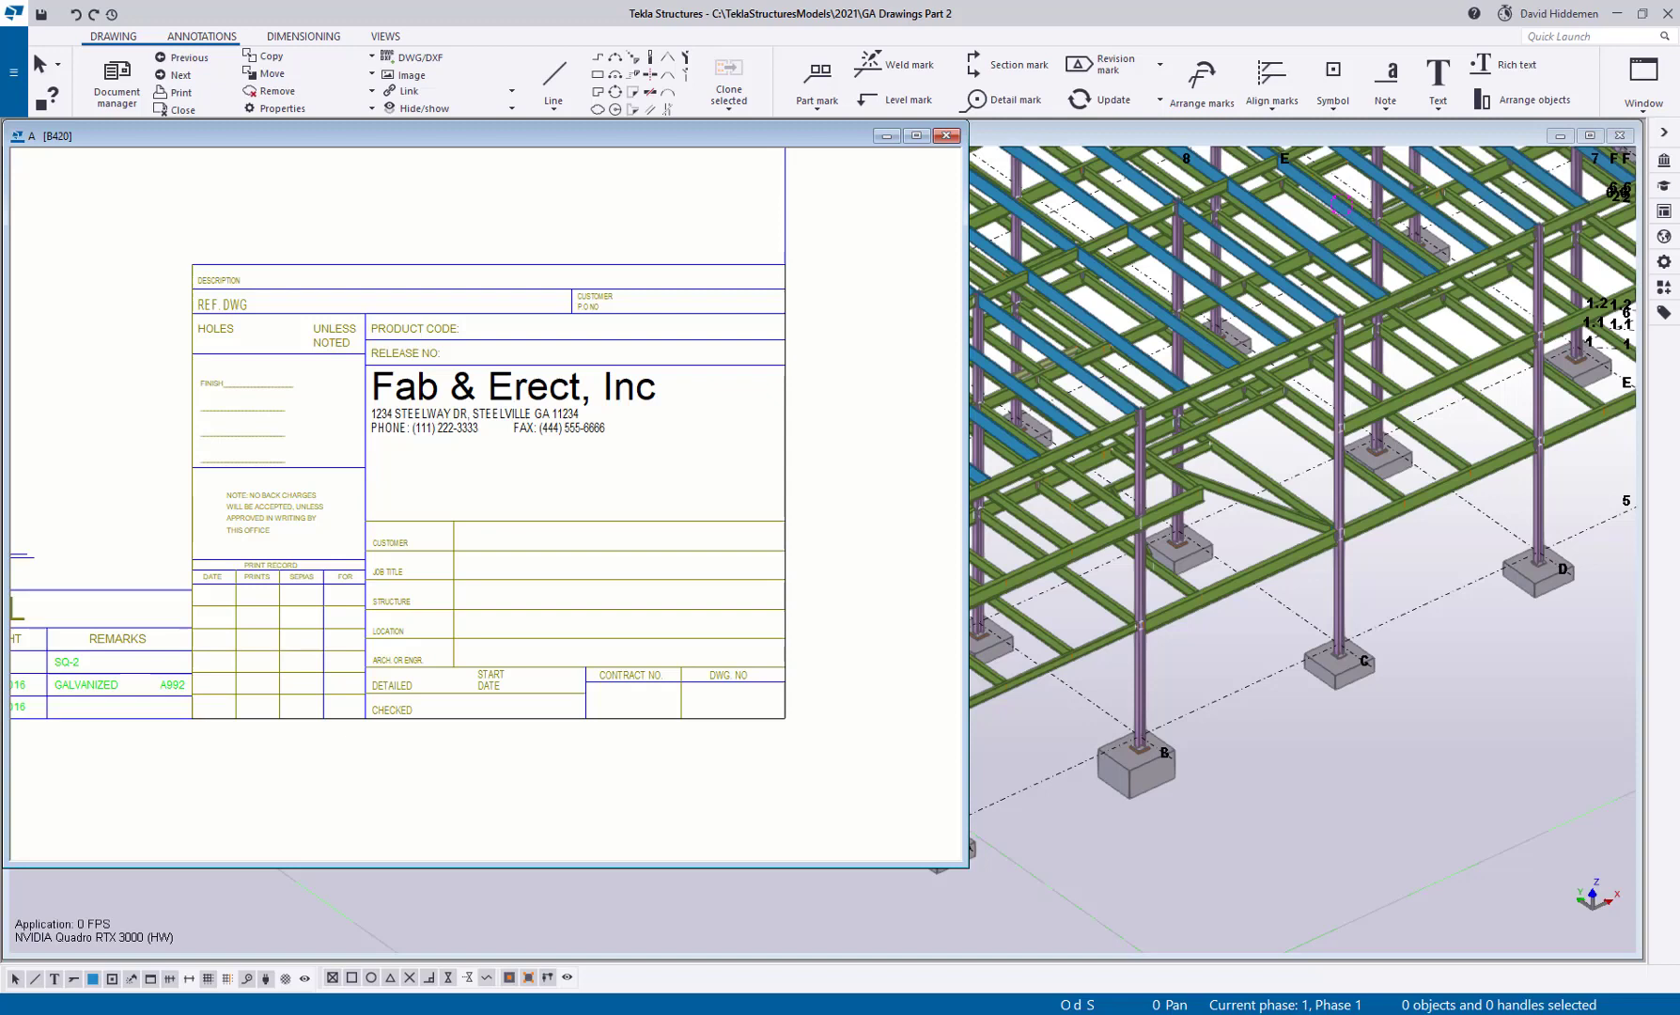
right_click(609, 583)
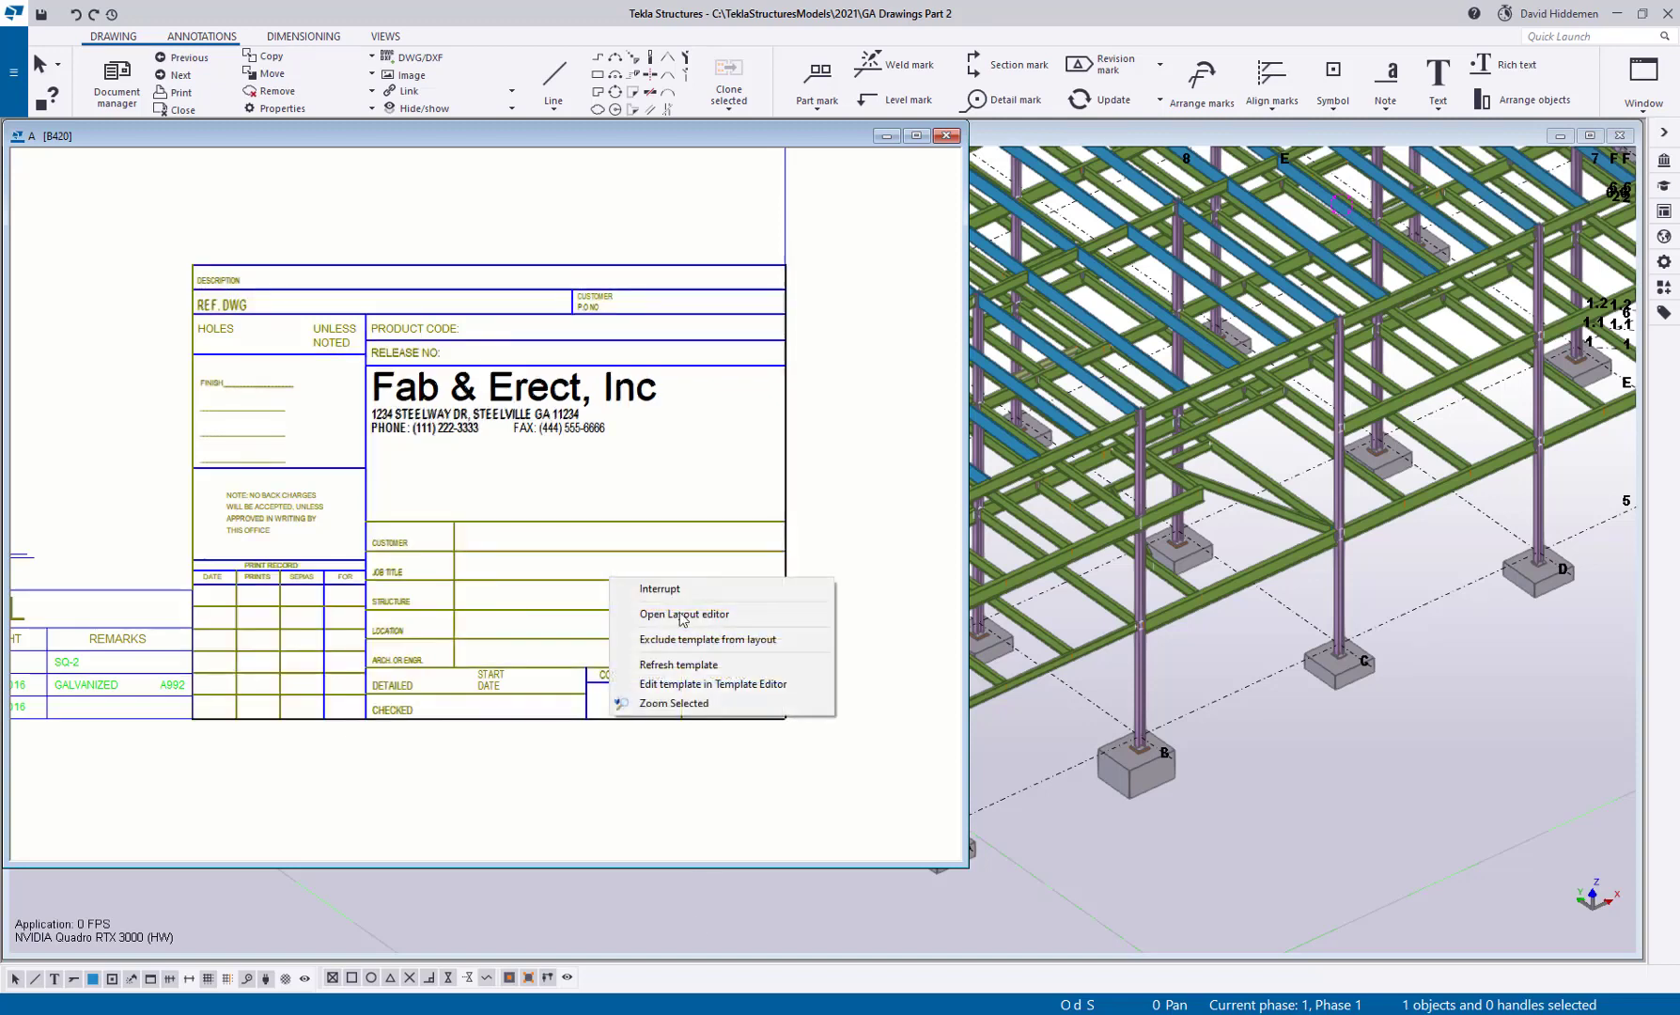
click(712, 667)
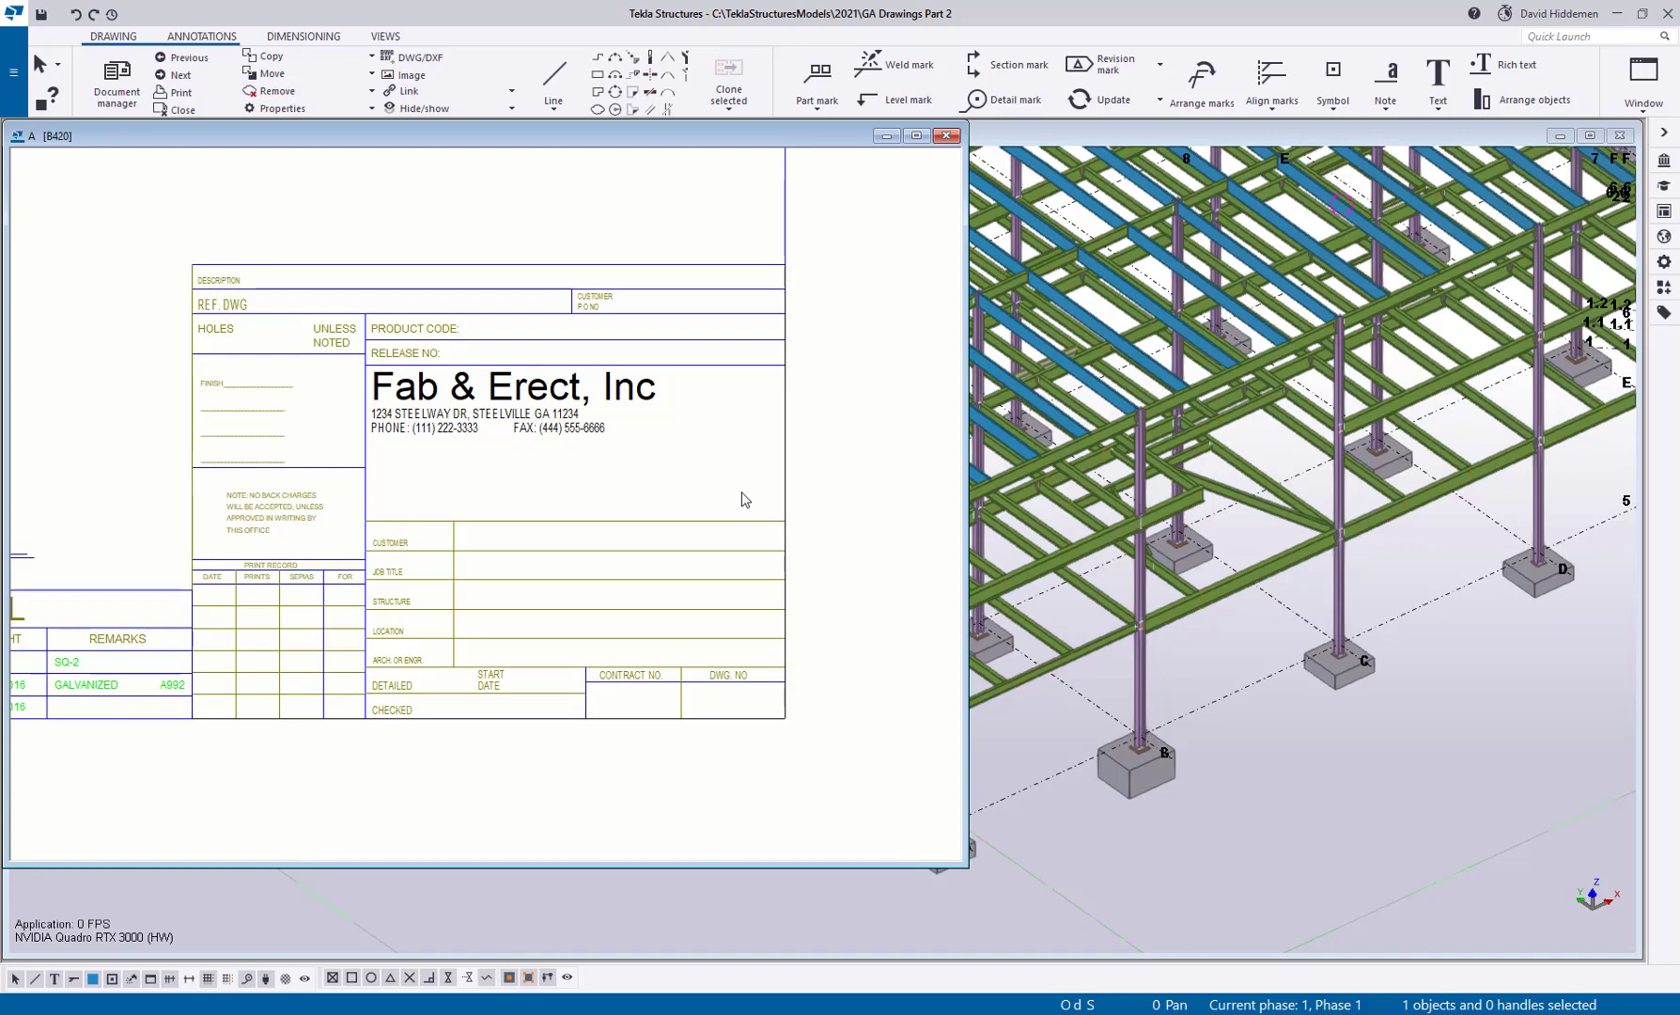
Step: Search the applications and components for "dir" with hidden items shown, and launch the Directory Browser
click(1663, 286)
click(1337, 179)
text(dir)
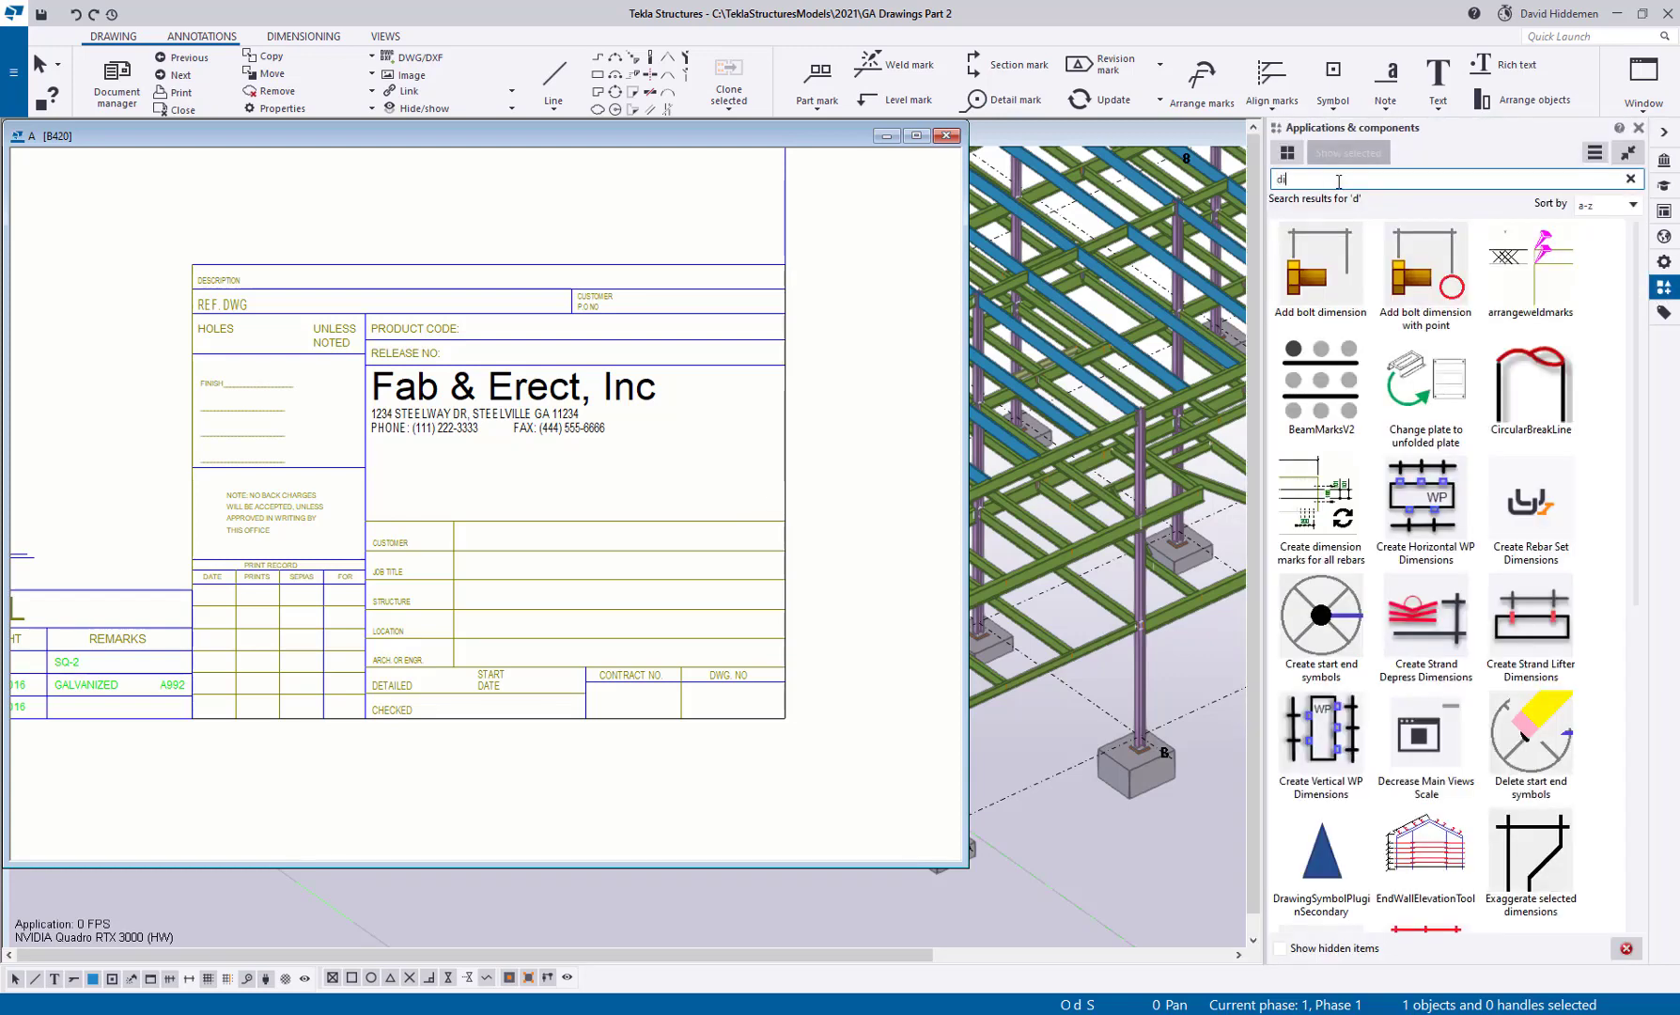
click(1279, 948)
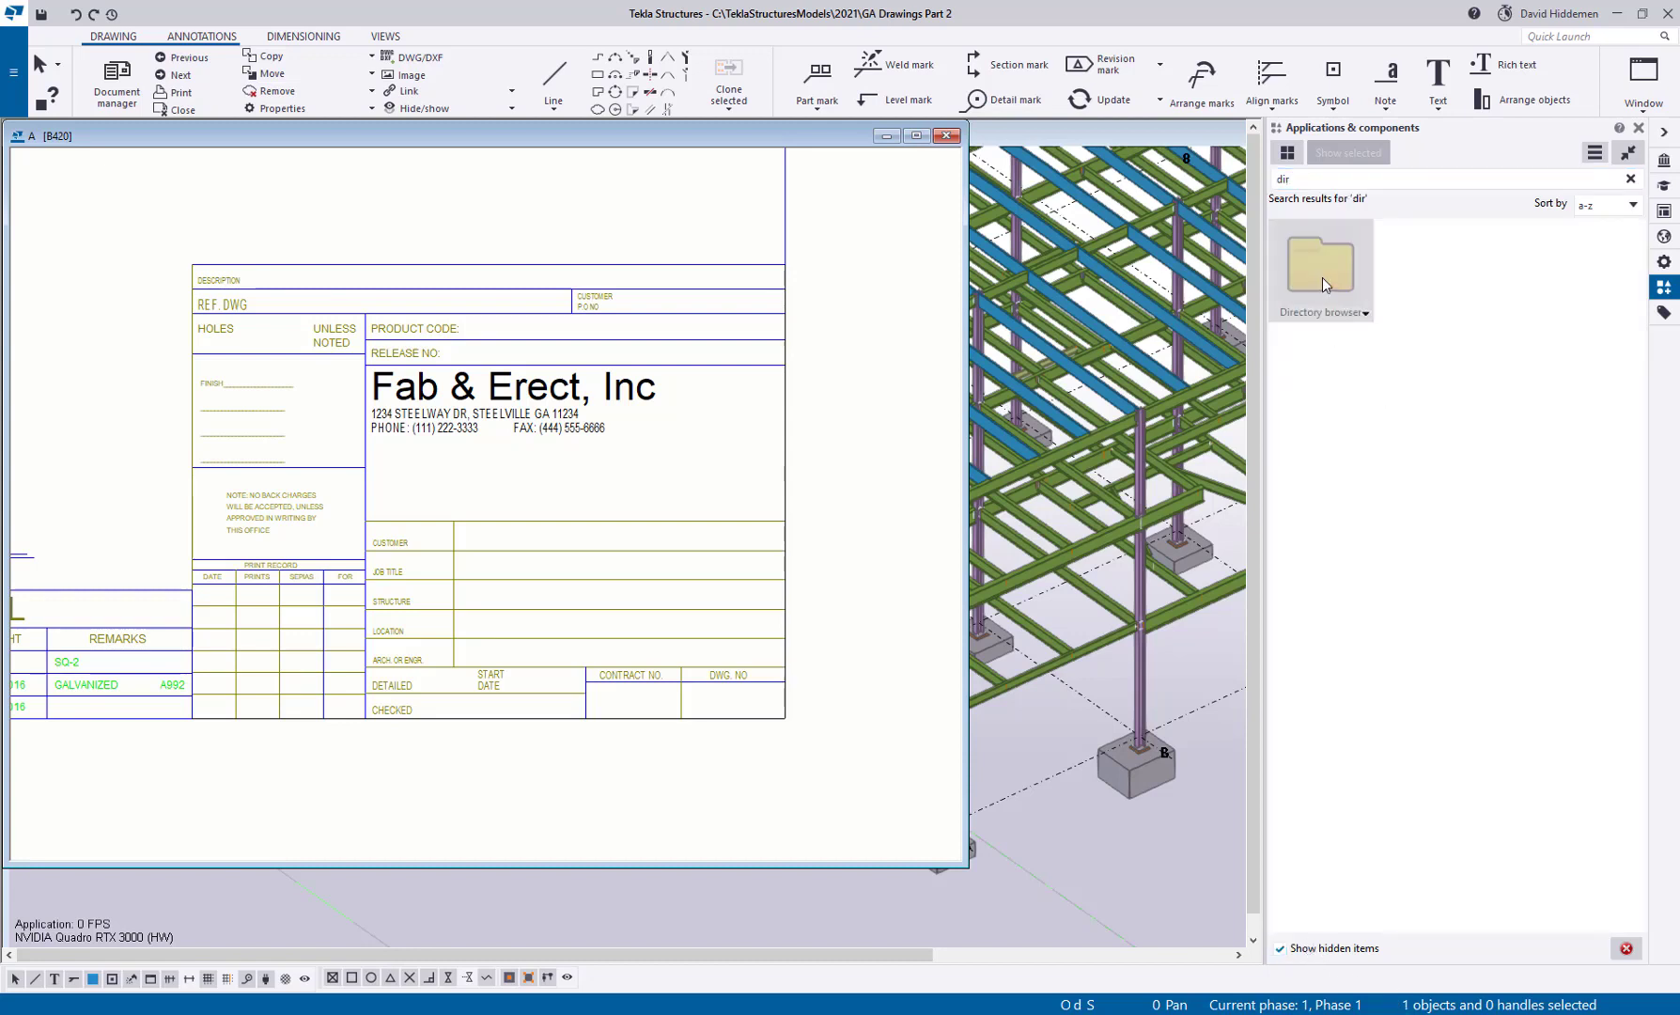
click(1321, 278)
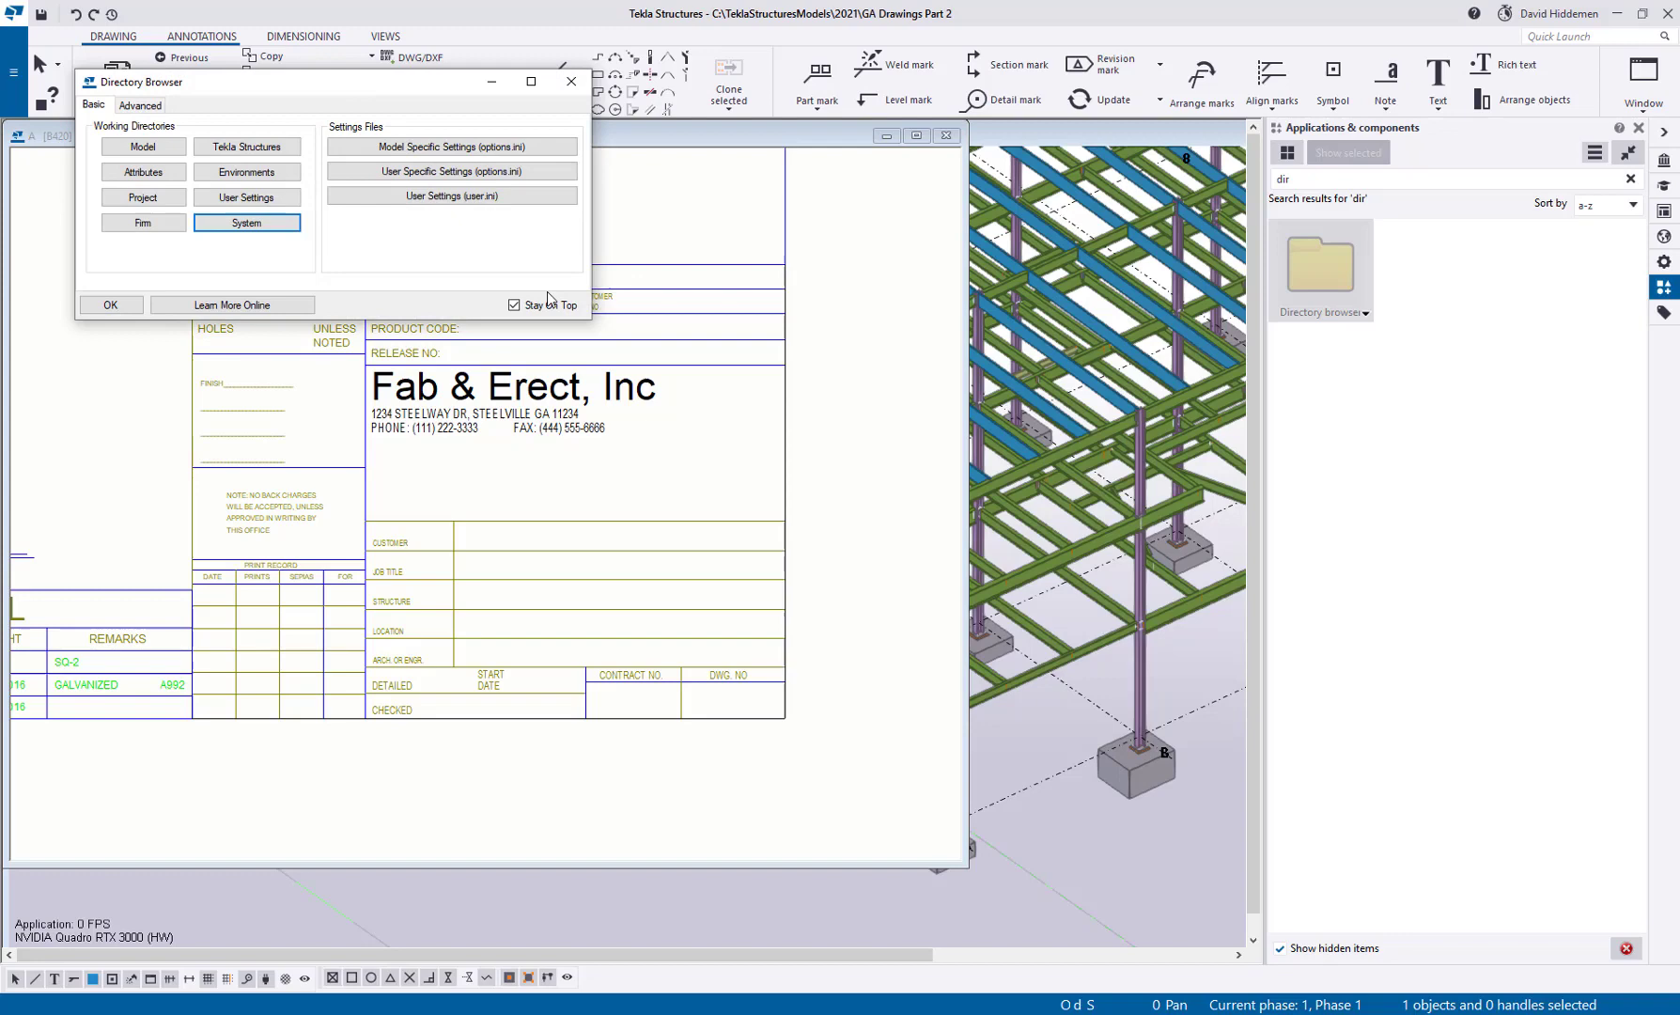
Step: Open env_US.ini from the USA environment folder and examine the full DXK_SYMBOLPATH line under General System Settings
click(259, 181)
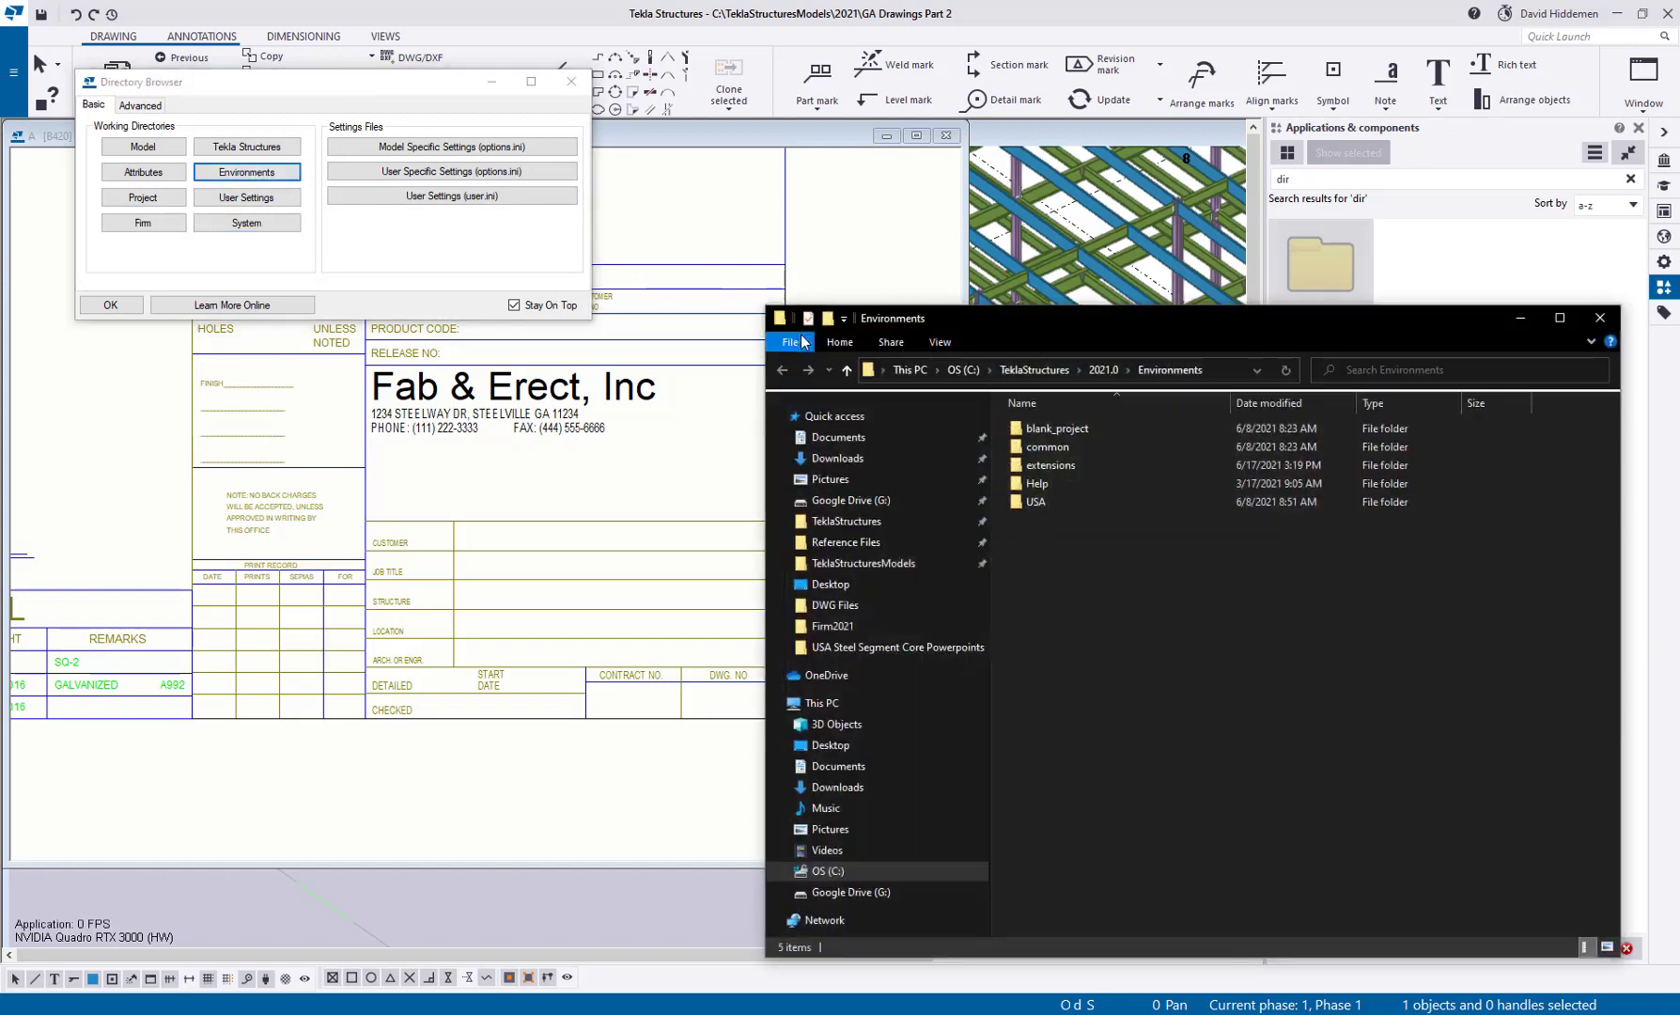
drag(1086, 325, 941, 253)
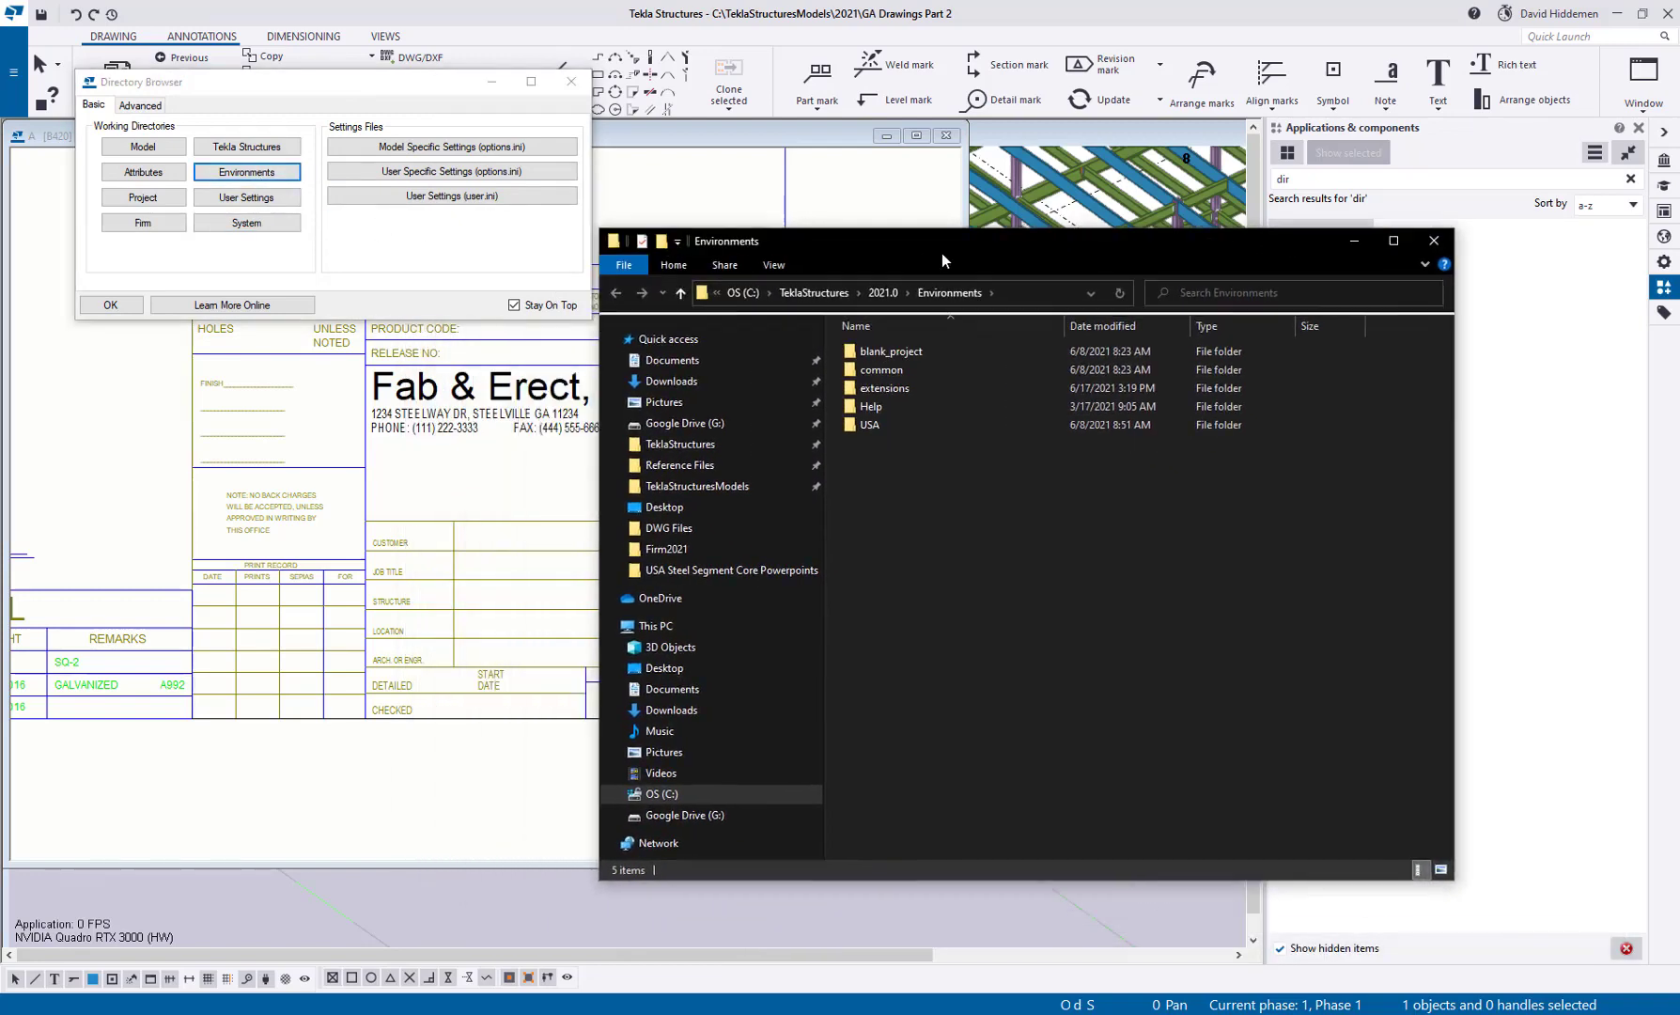
double_click(891, 422)
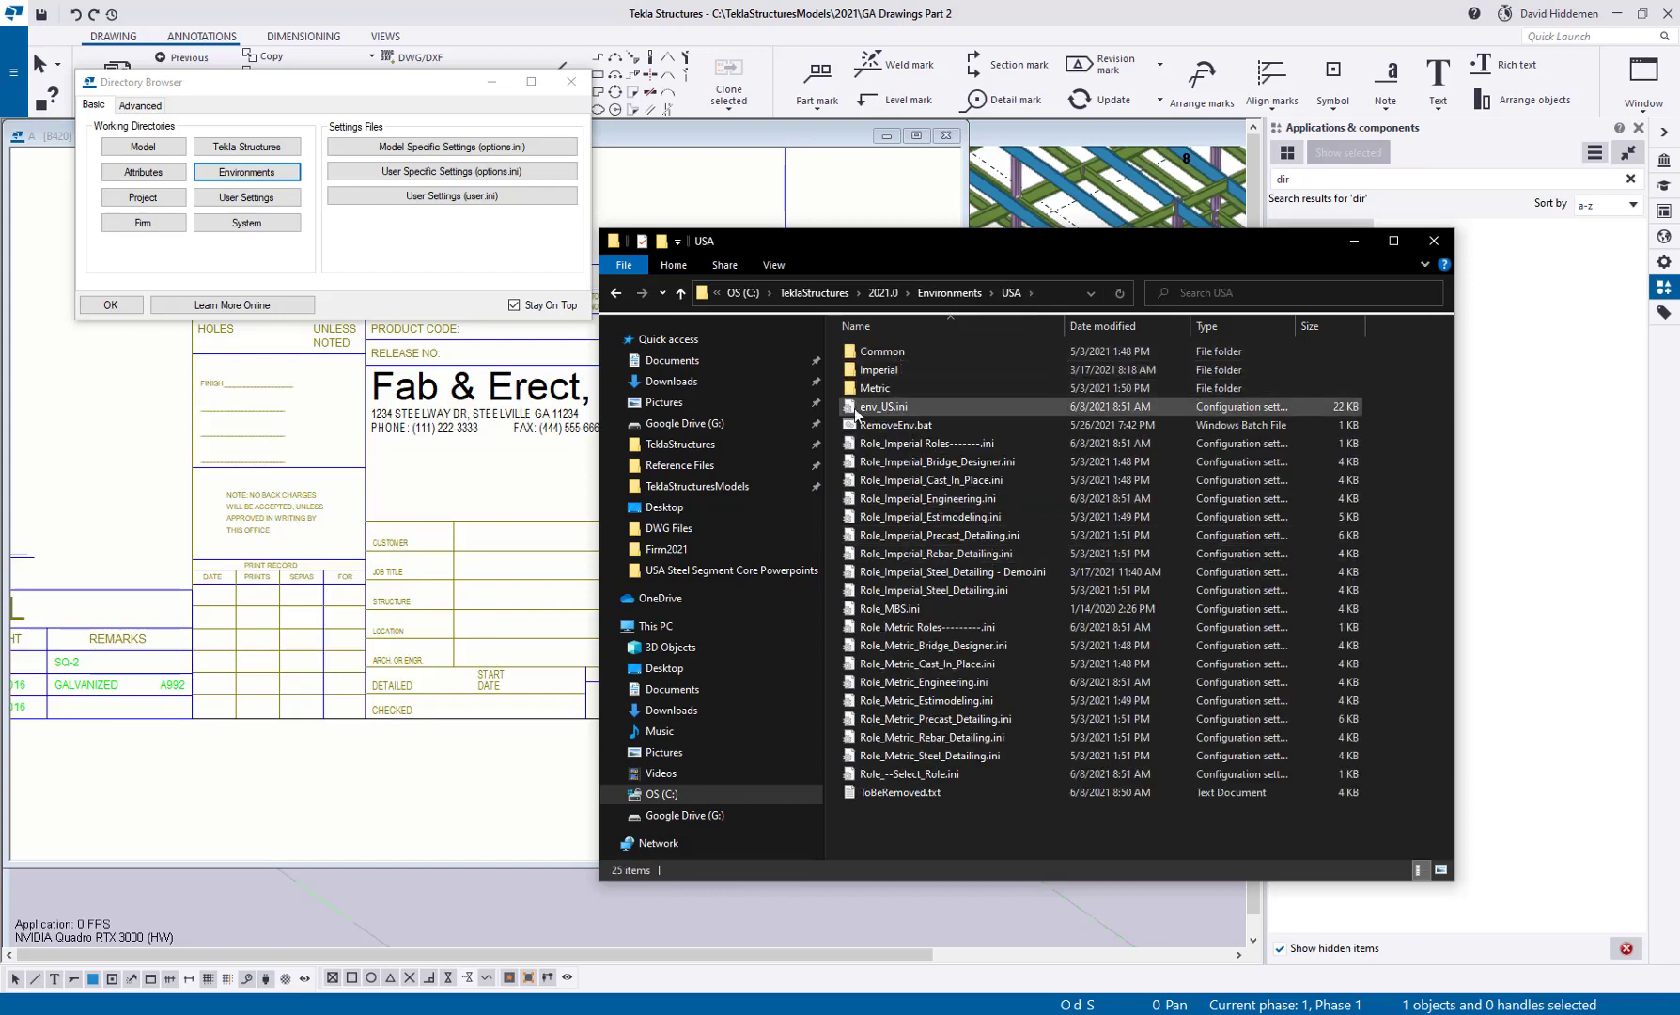
double_click(887, 406)
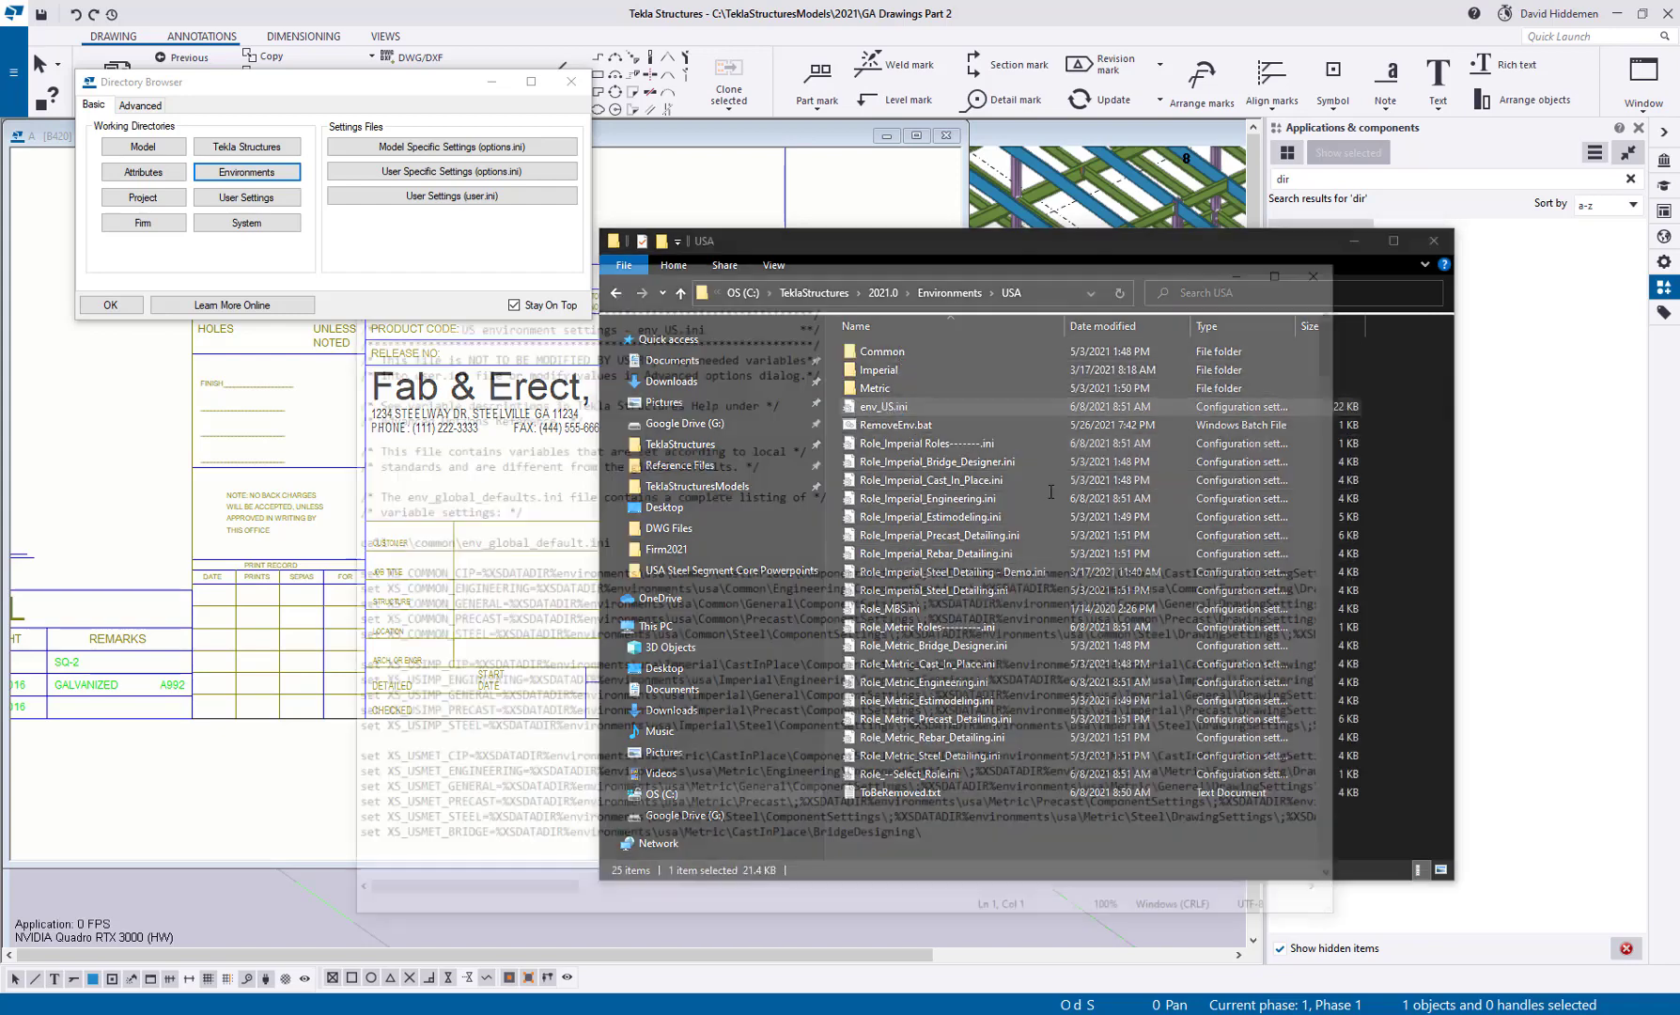
scroll(883, 692, down, 8)
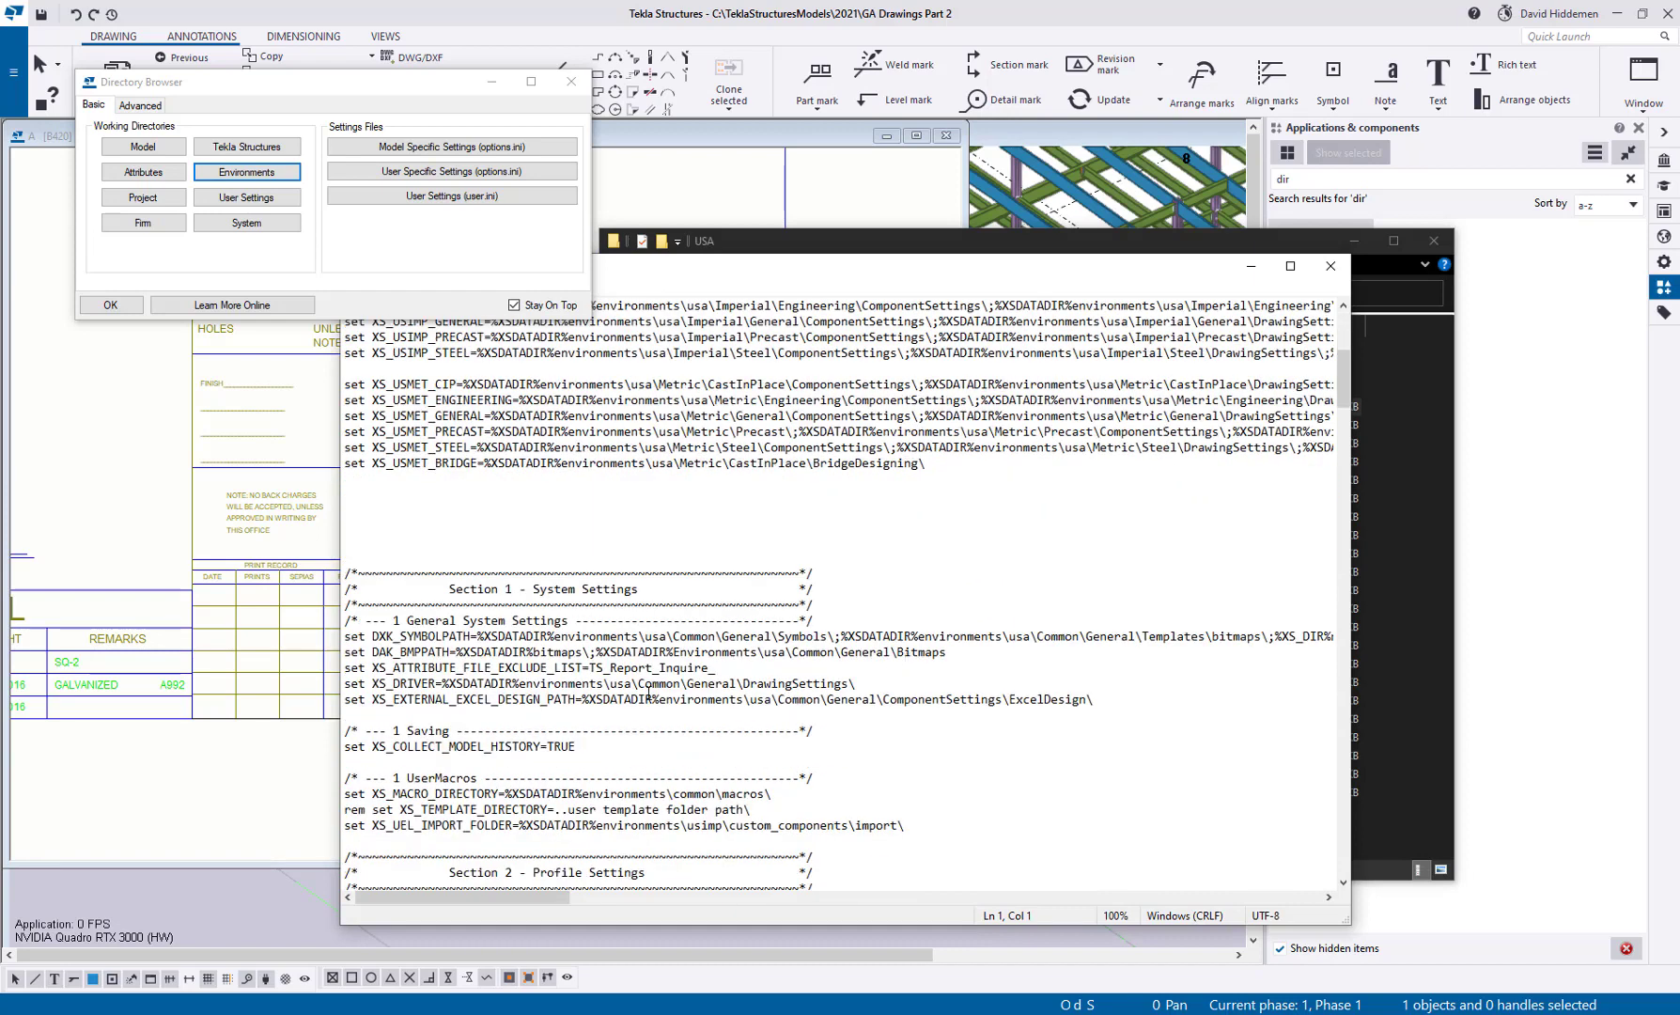
drag(345, 636, 696, 636)
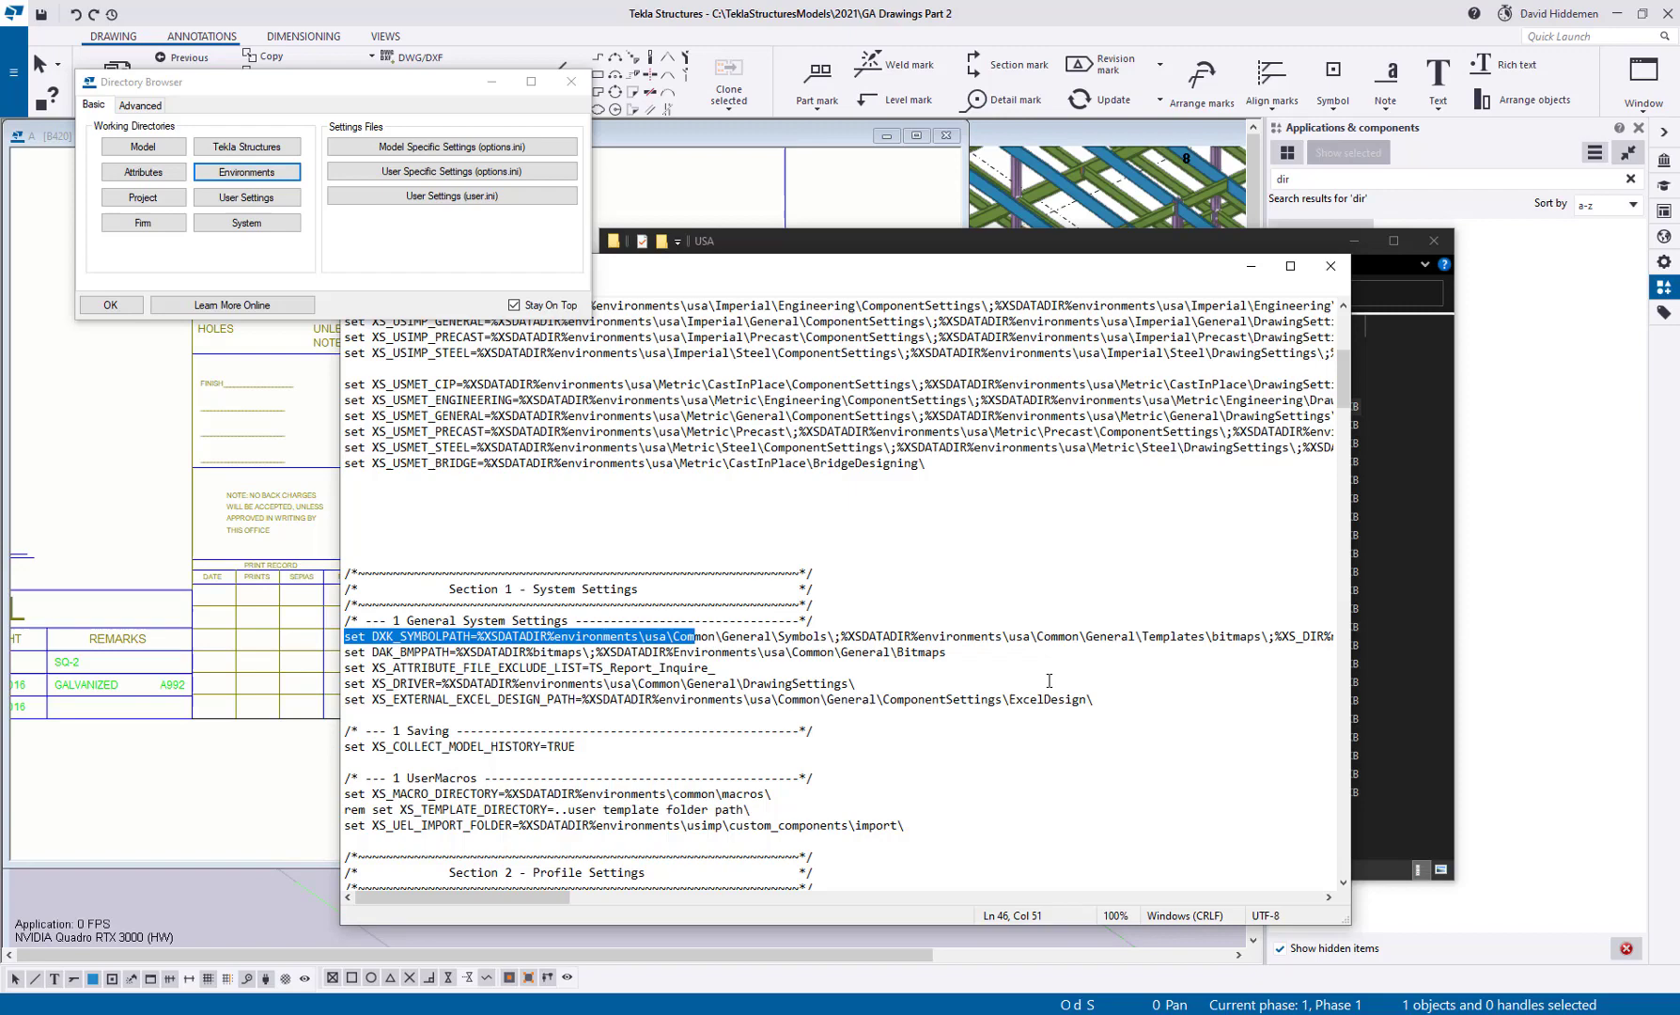
drag(535, 897, 658, 904)
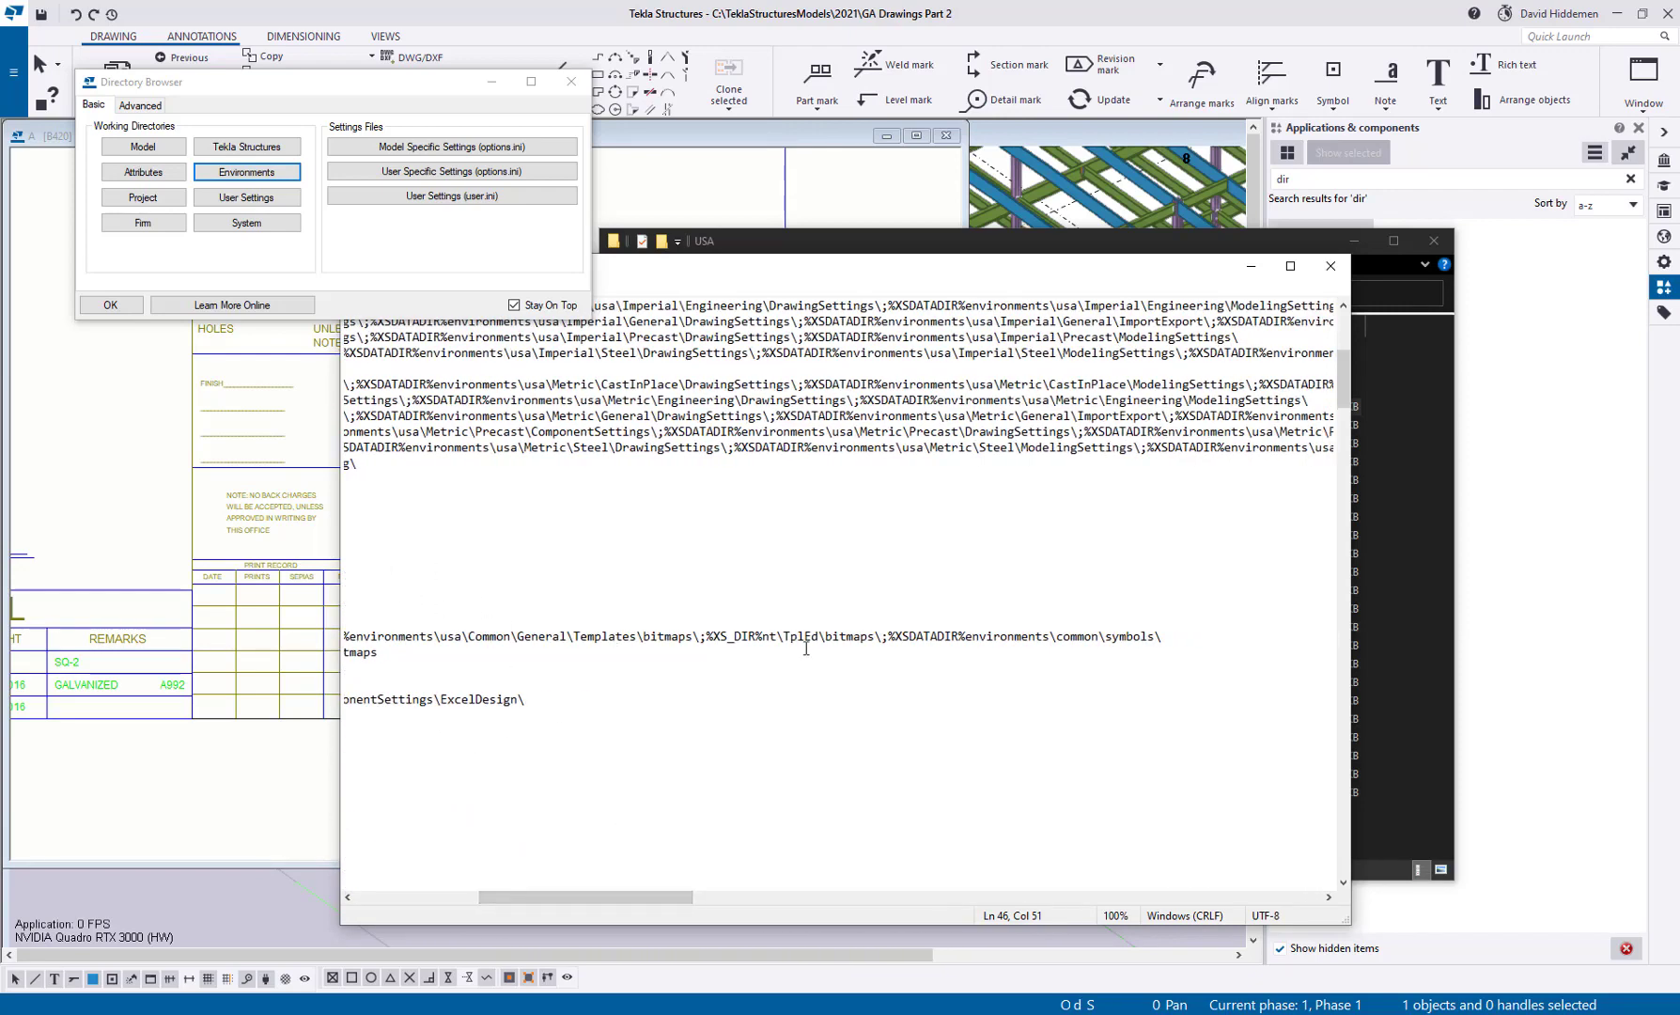
click(1190, 641)
drag(662, 897, 487, 909)
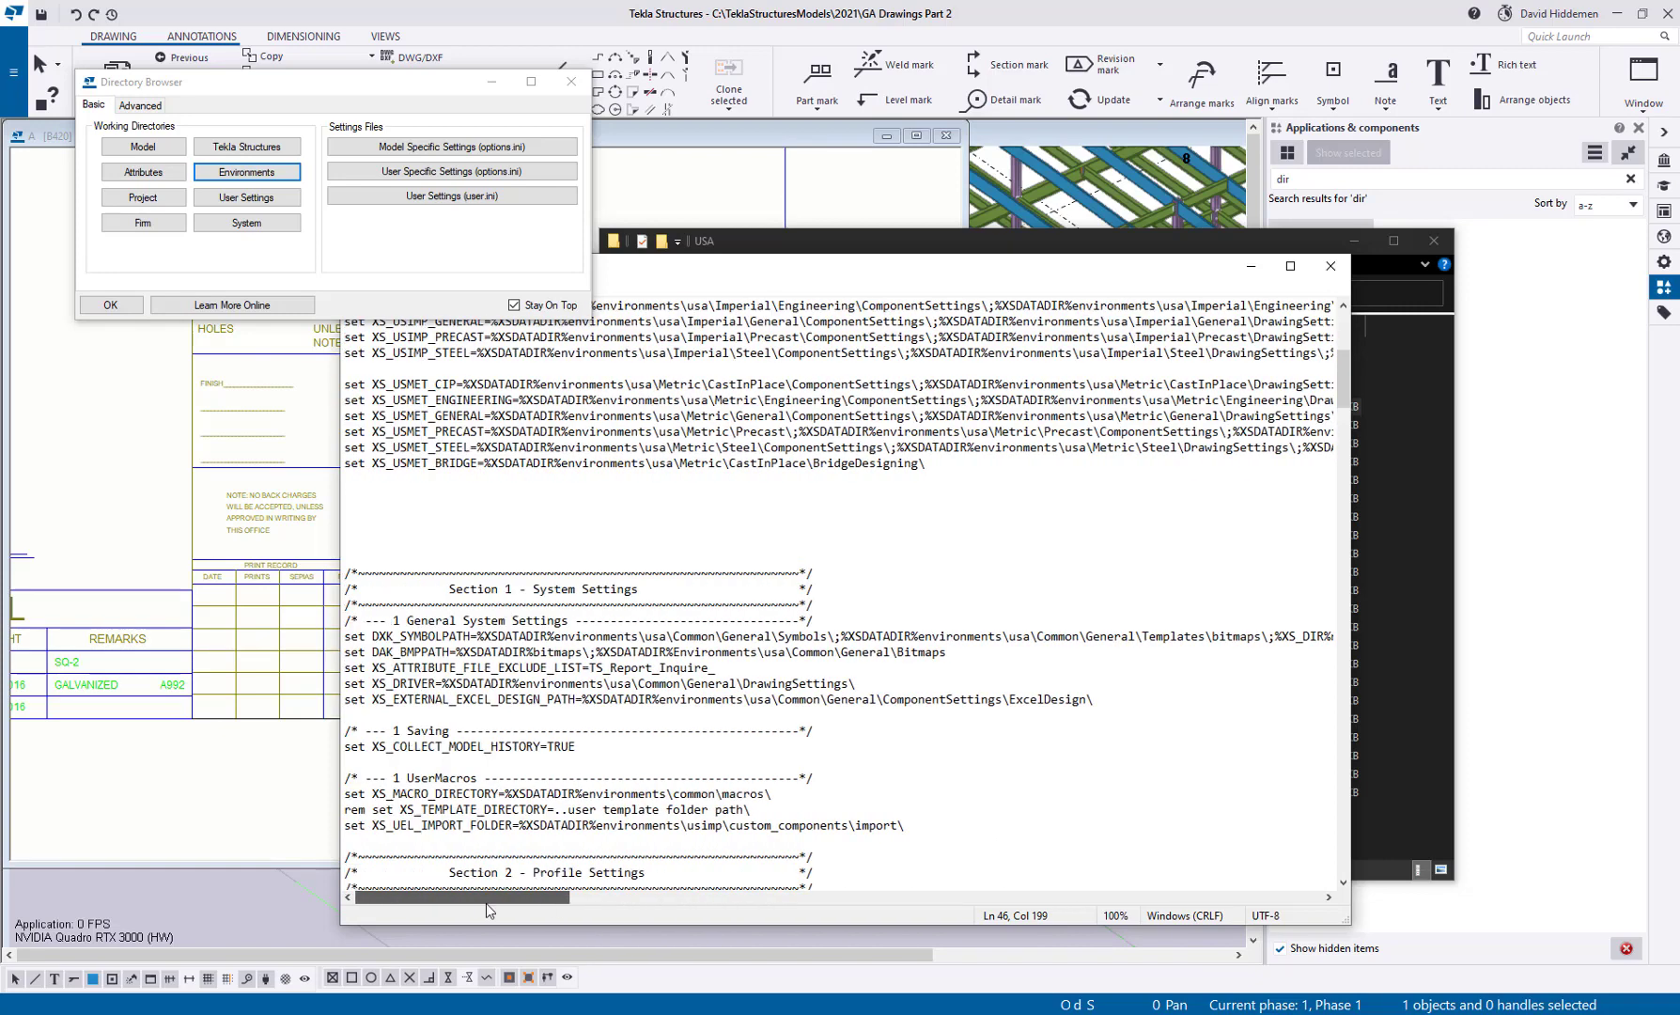
click(1330, 266)
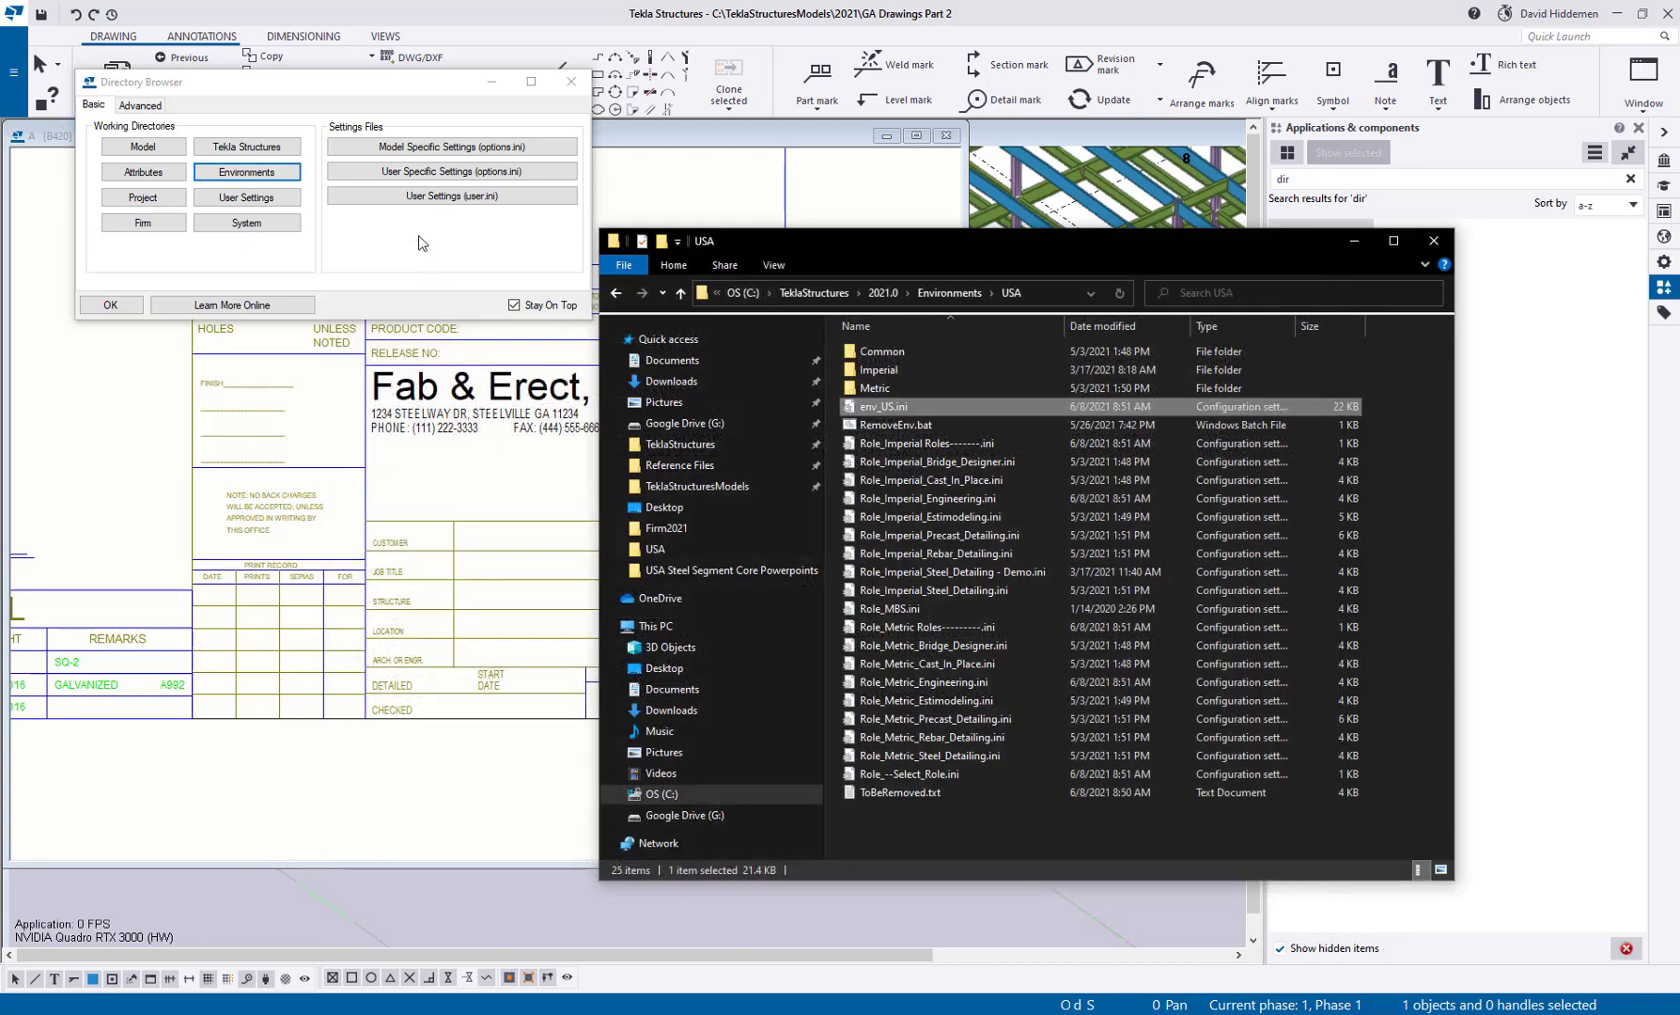
Step: Open user.ini and add a line below the universal settings: set DXK_SYMBOLPATH=%DXK_SYMBOLPATH%; followed by the full path of the Firm2021\Images folder
click(434, 203)
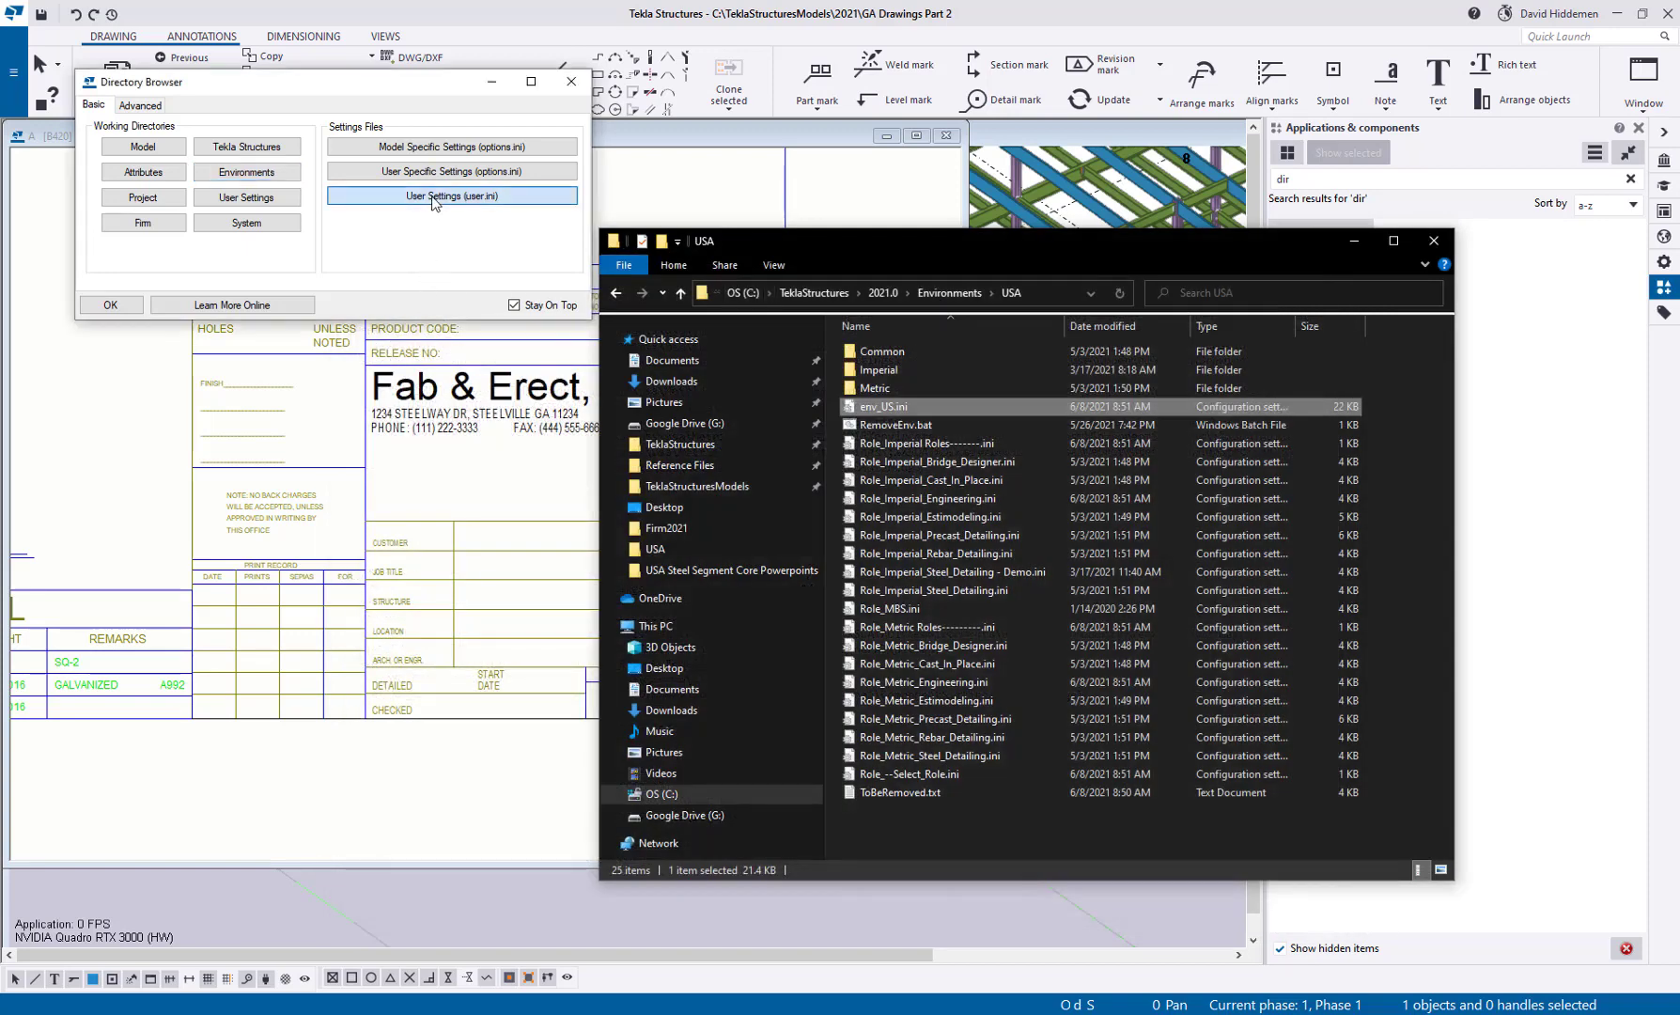
click(567, 648)
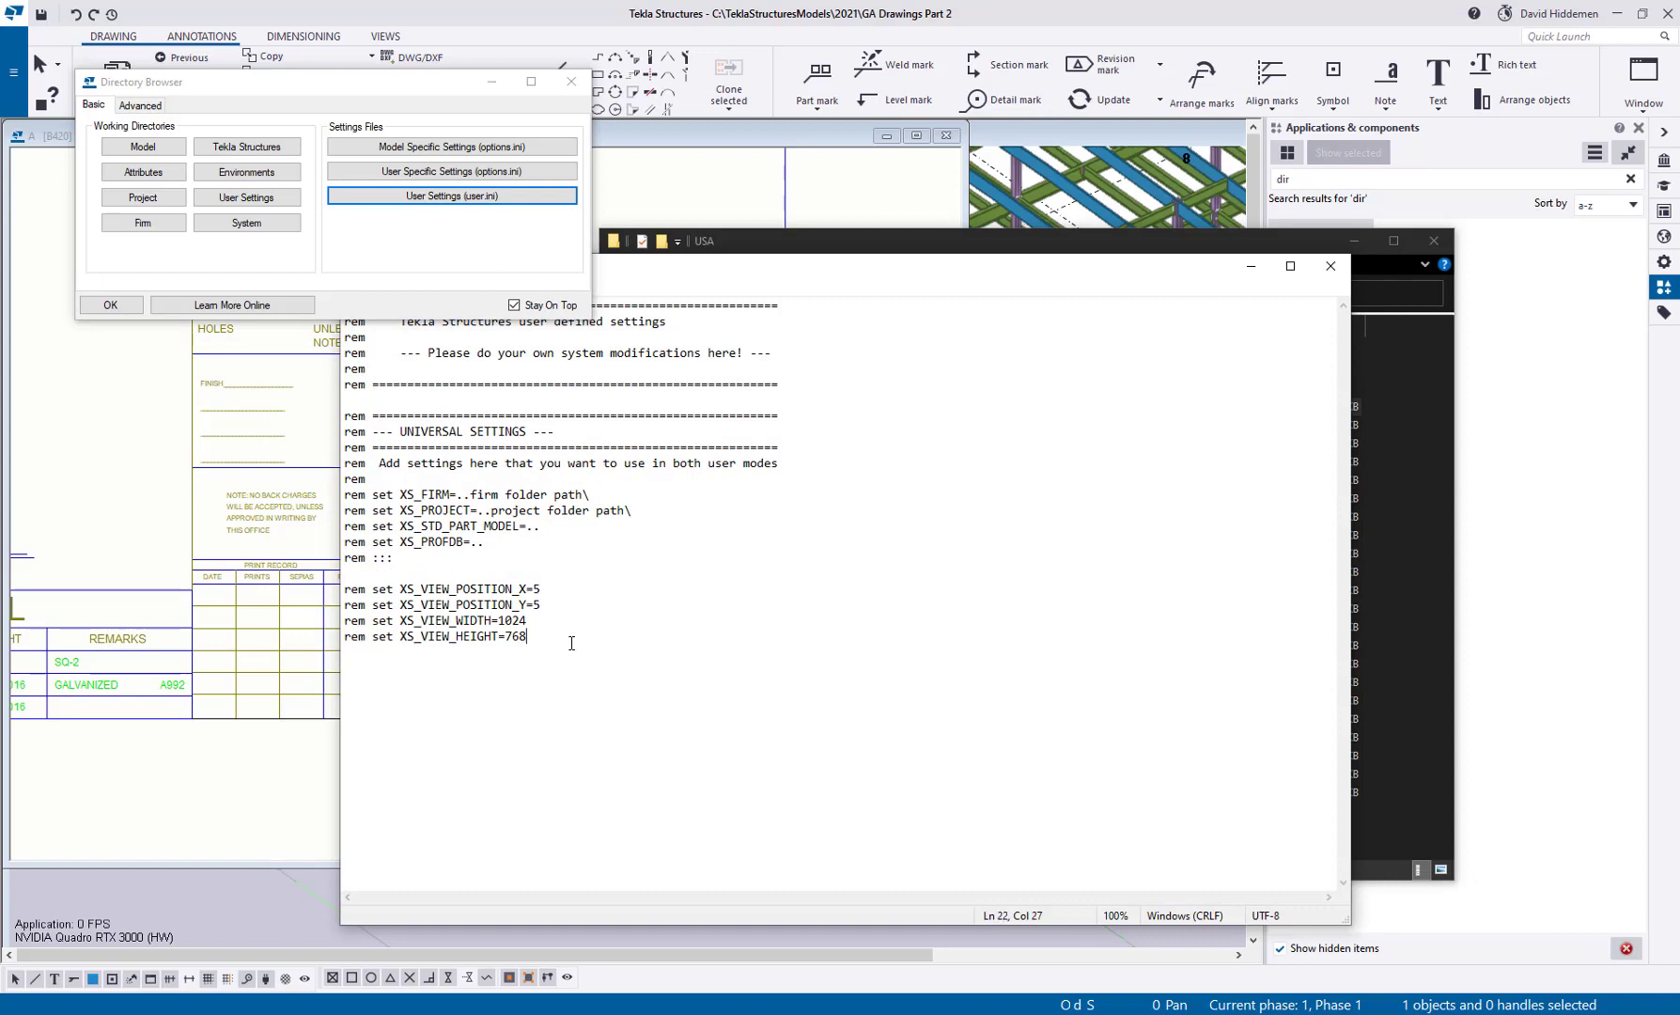
text(set DXK_SYMBOLPATH=%DXK_SYM)
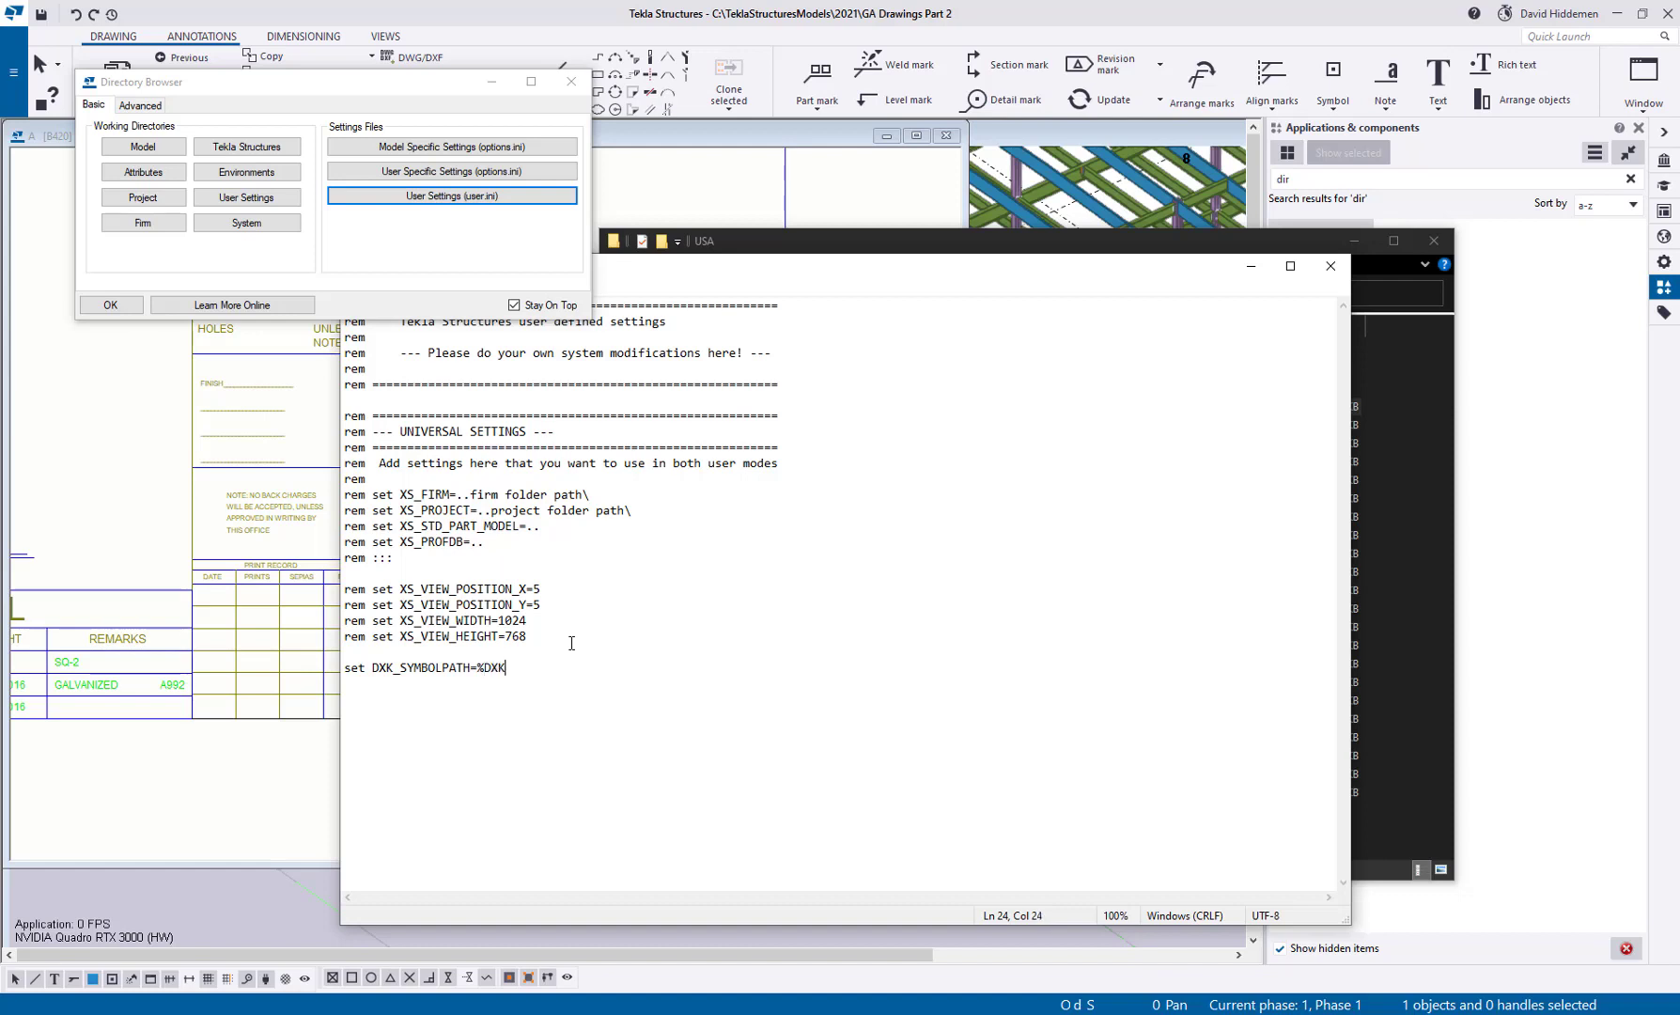
text(BOLT)
key(BackSpace)
text(PATH%;)
text(;C:\Users\dahi\Desktop\Firm2021\Images)
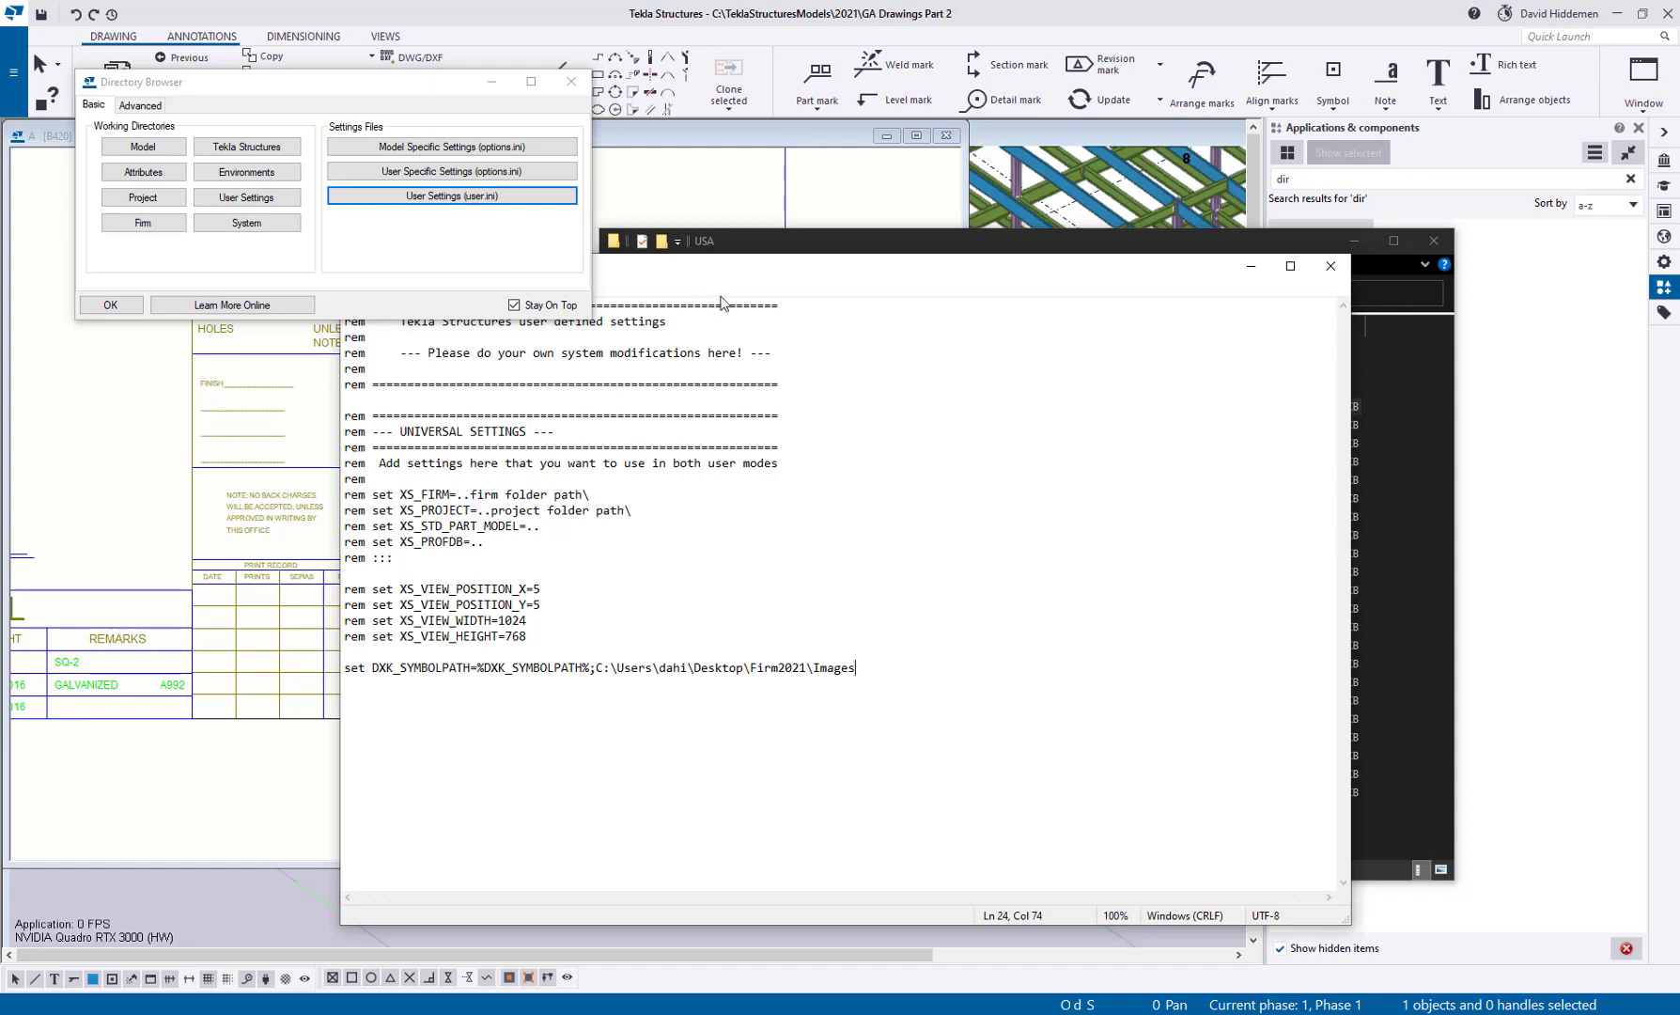
Step: Review the new DXK_SYMBOLPATH line, then save and close user.ini along with the USA folder and the Directory Browser
drag(726, 277, 975, 275)
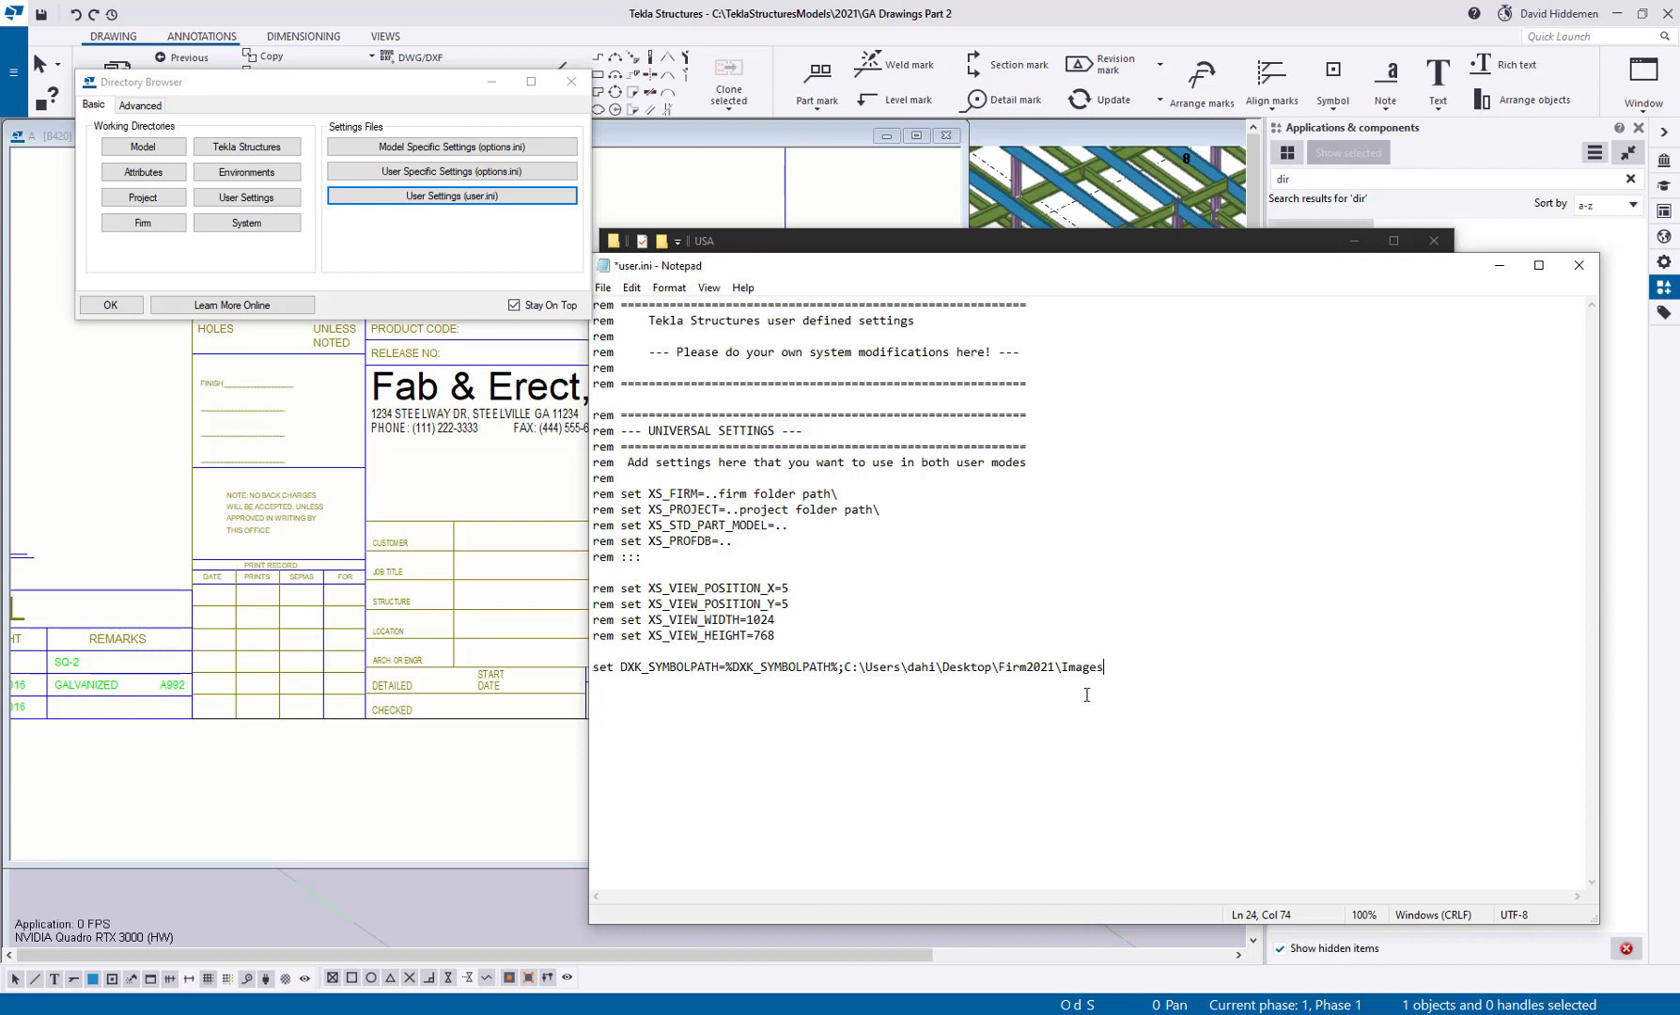
drag(725, 666, 841, 671)
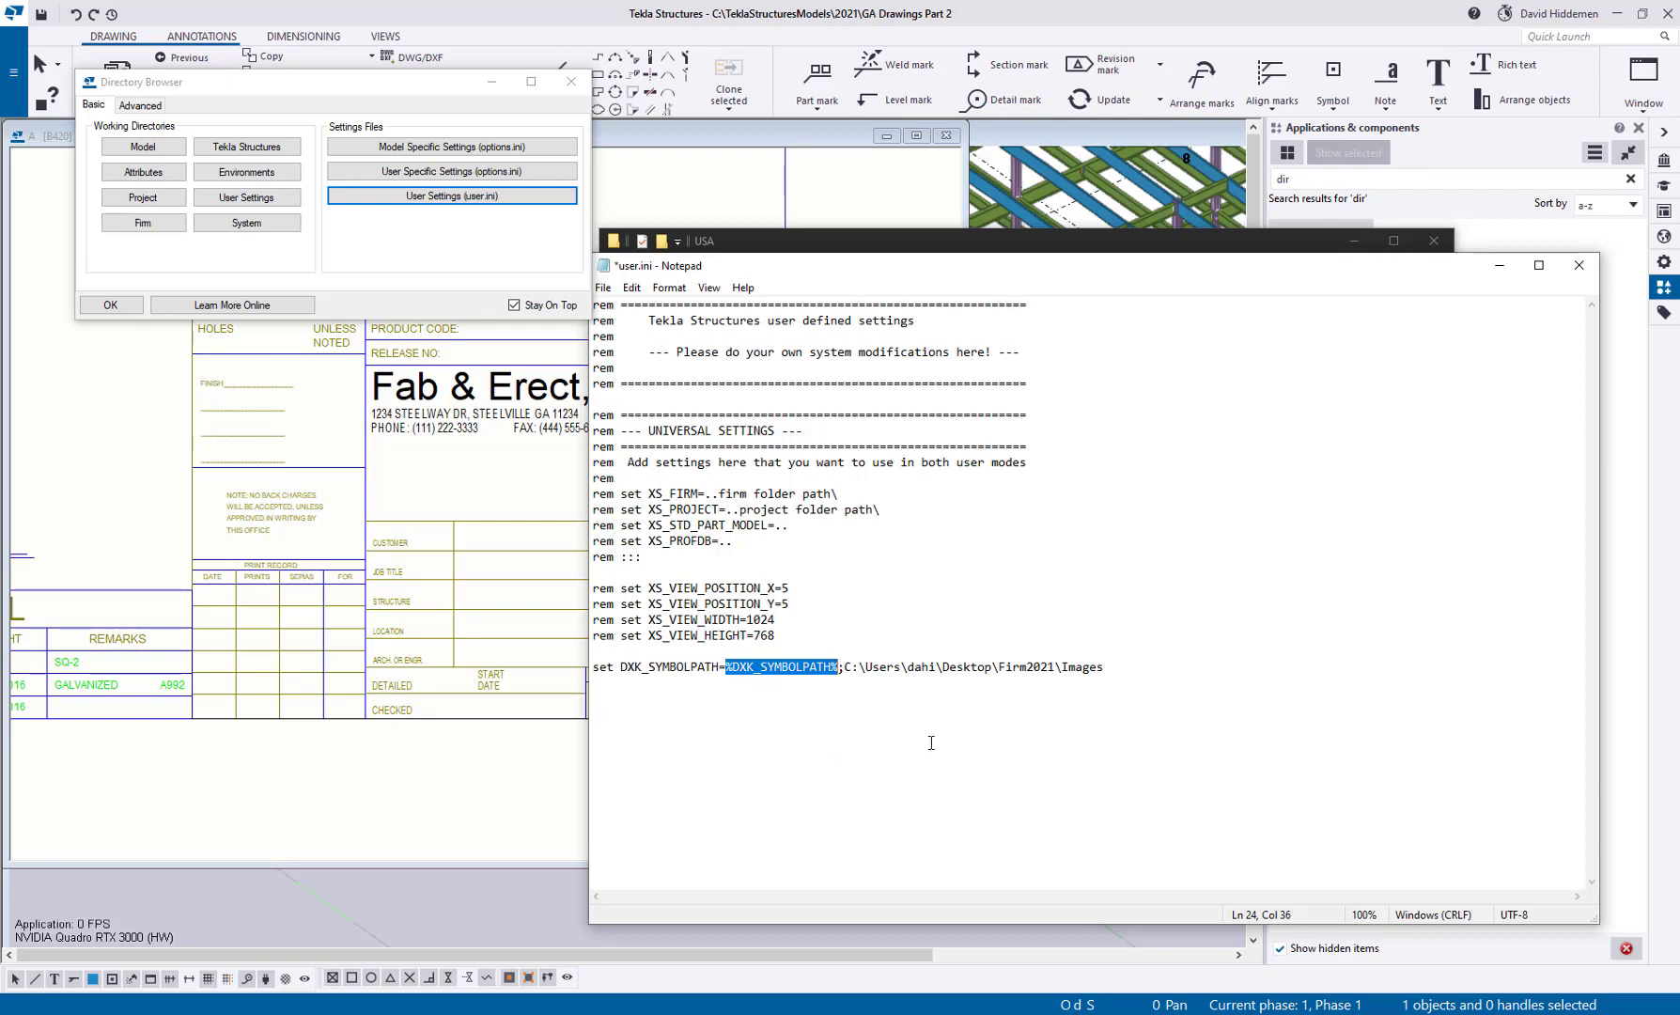
click(1578, 265)
click(792, 535)
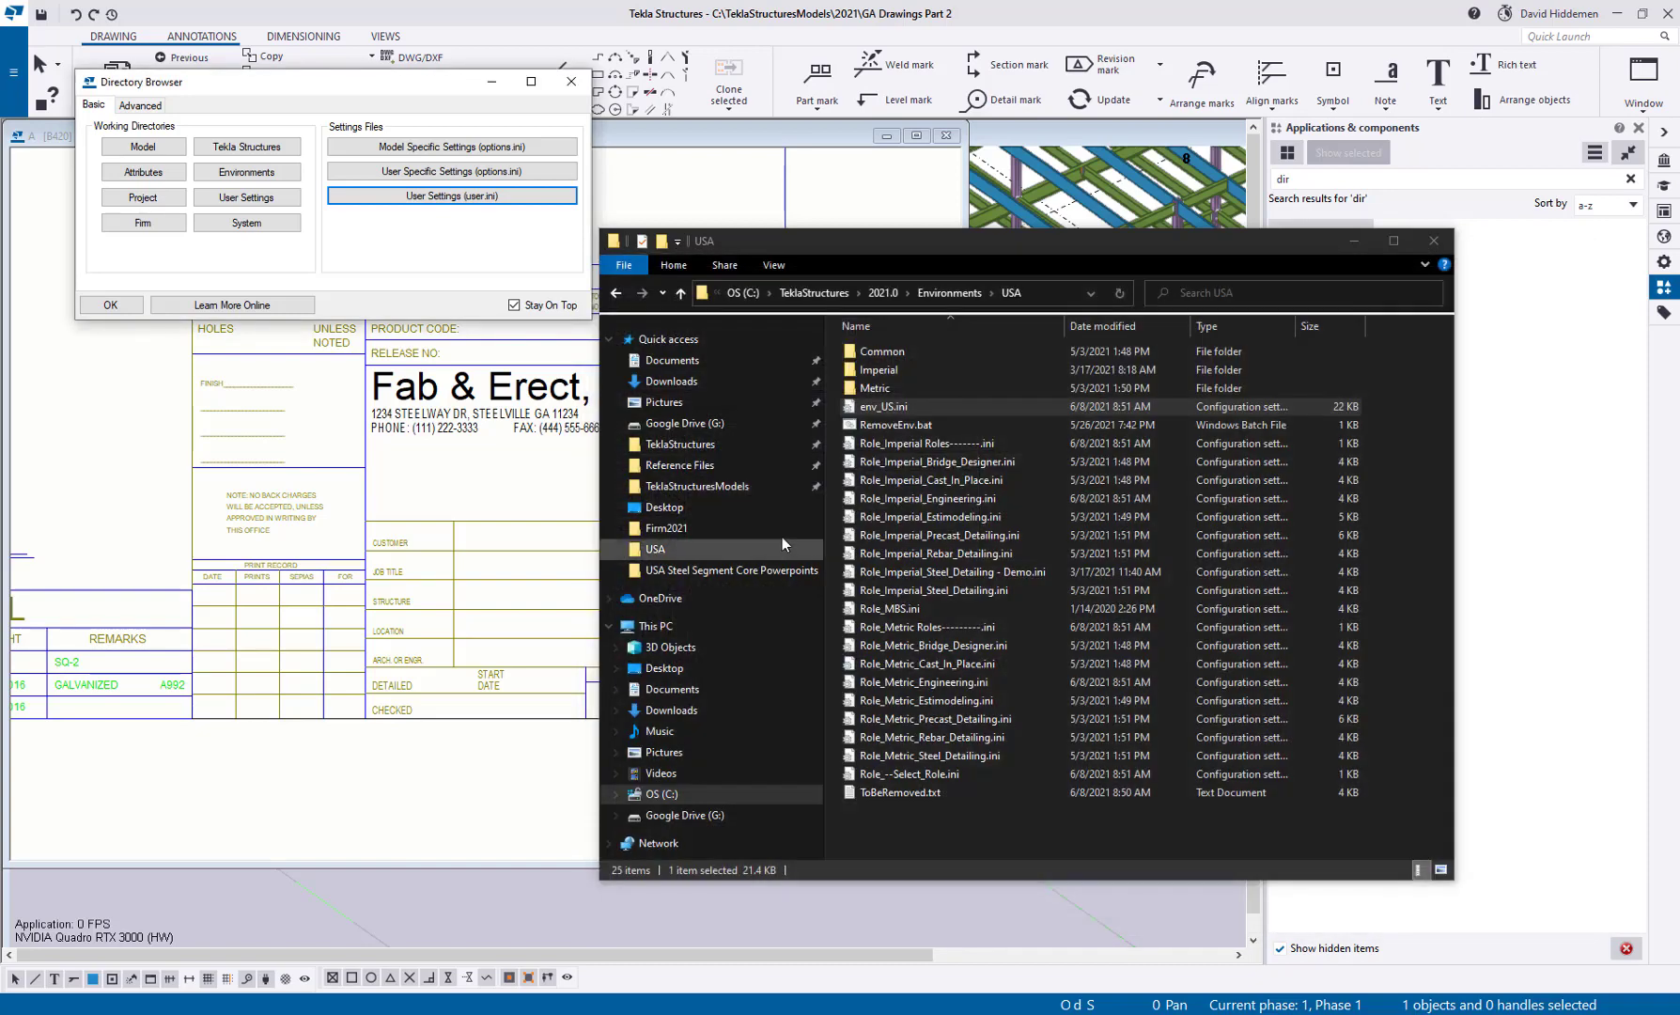
click(1433, 244)
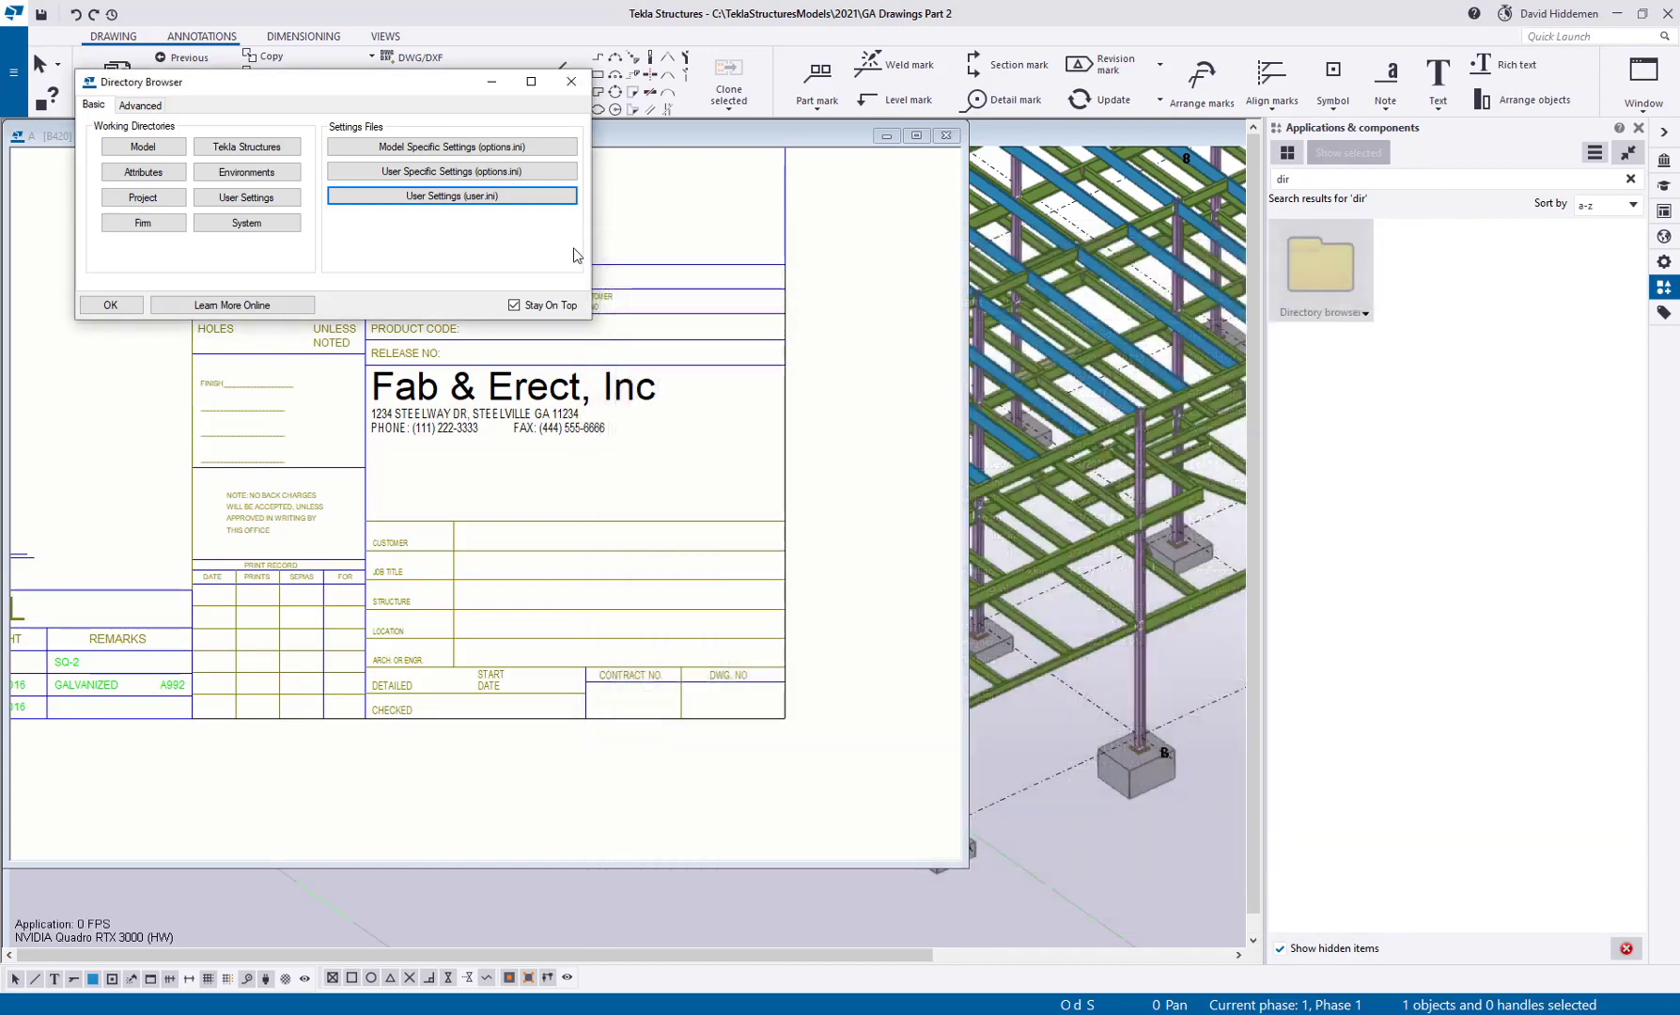
click(571, 83)
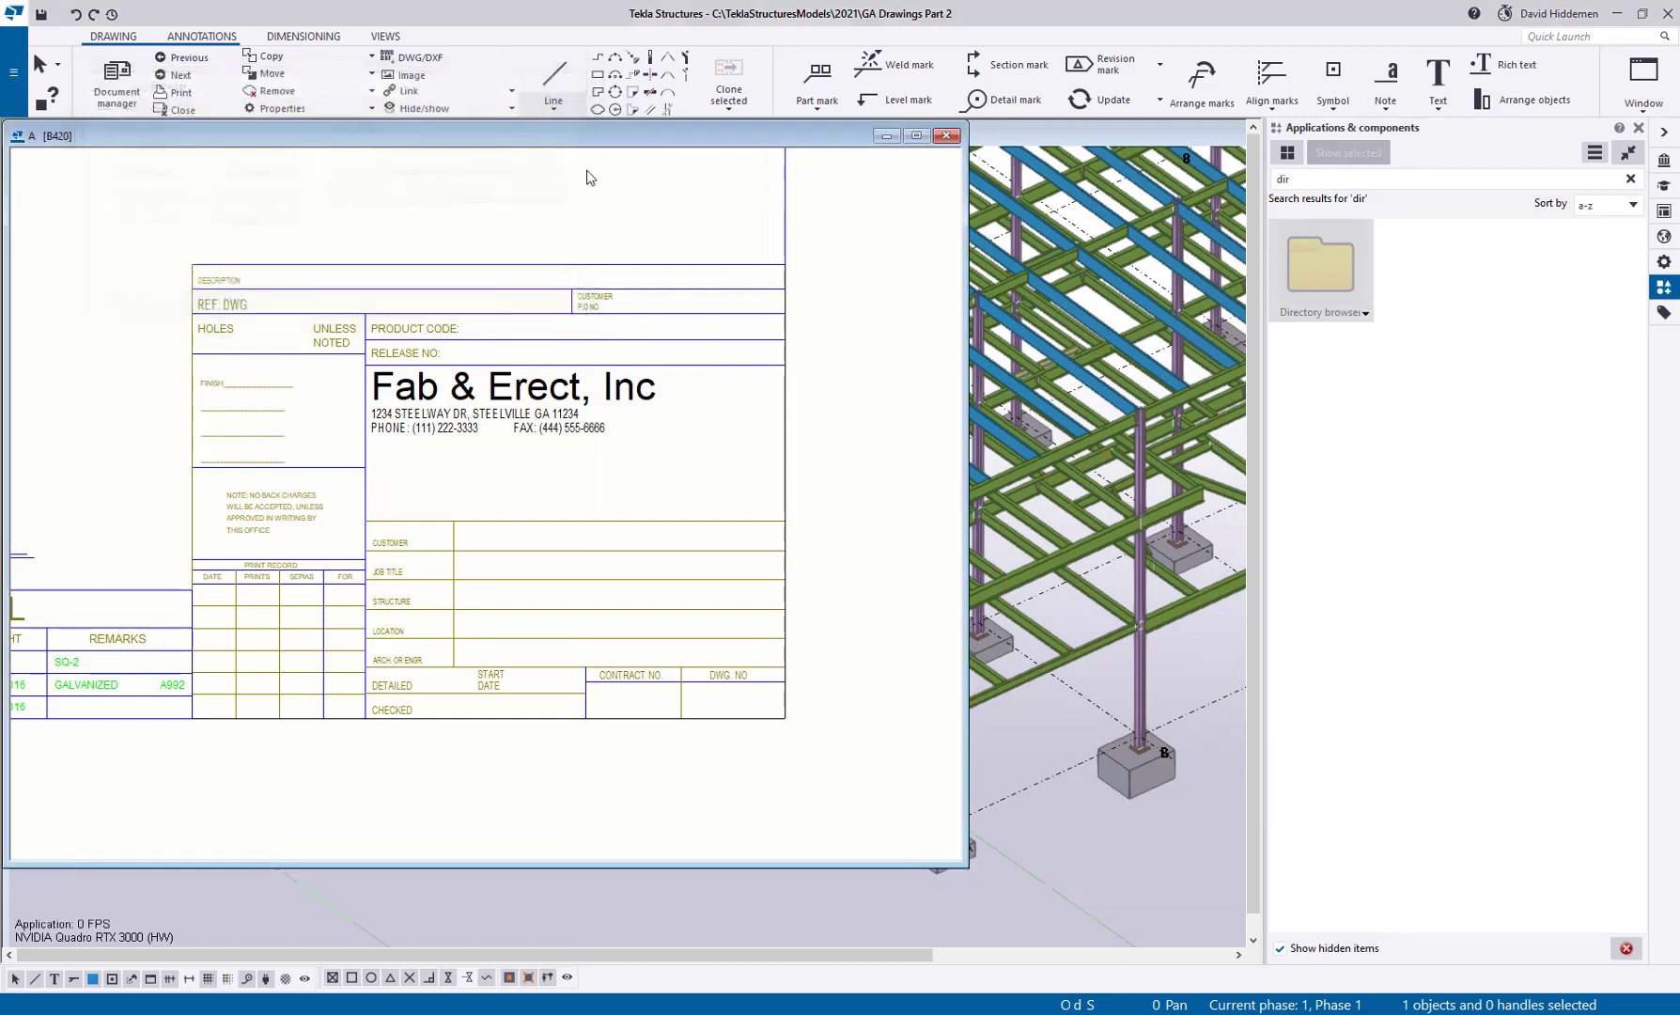
Step: Close the B420 drawing, reopen it from the assembly drawings filtered by the selected beam, and inspect the logo area of its title block
click(946, 135)
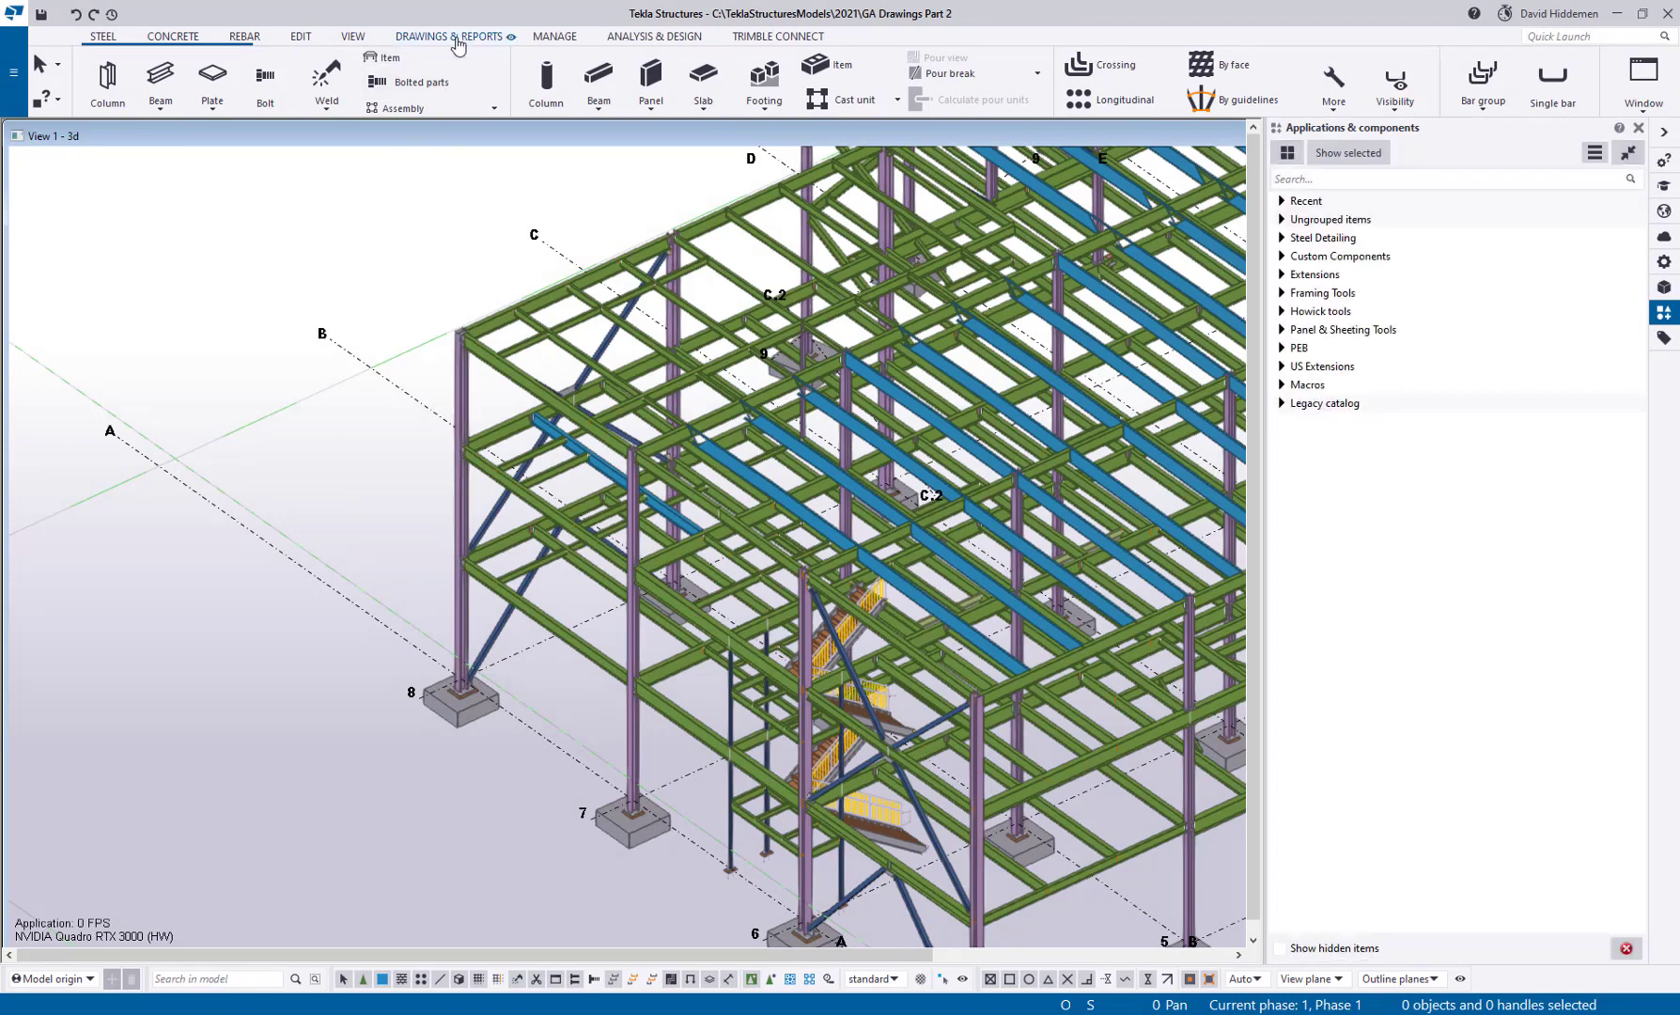
click(454, 36)
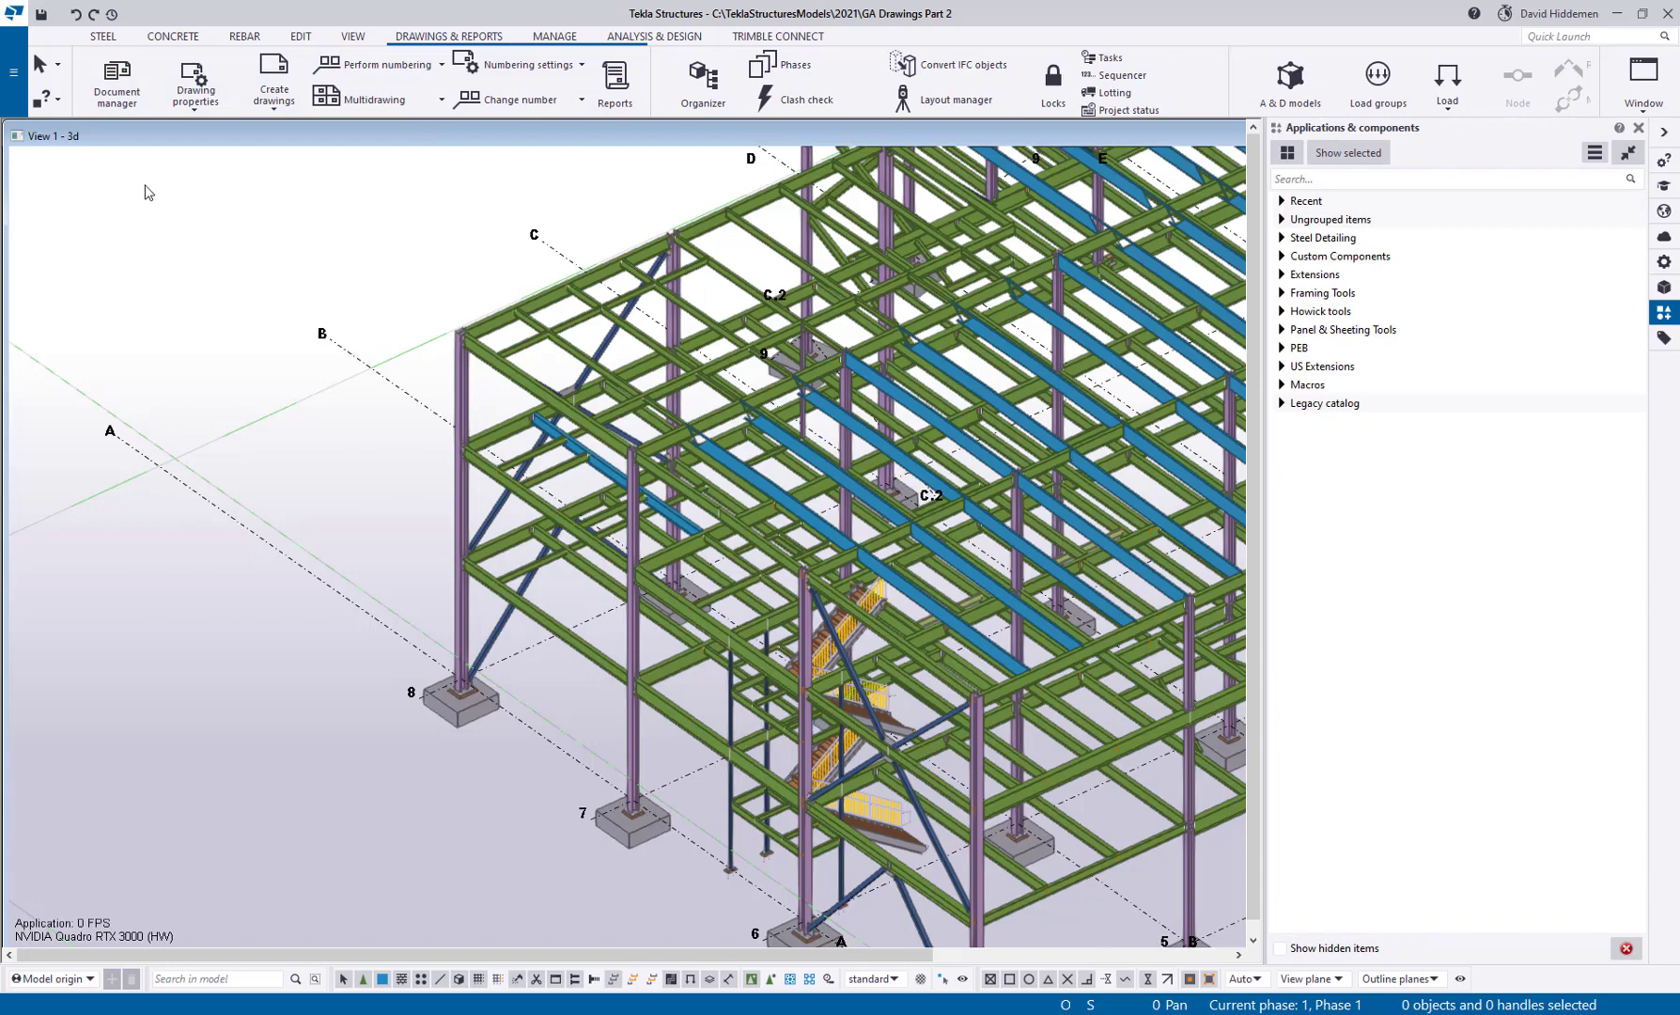
click(114, 90)
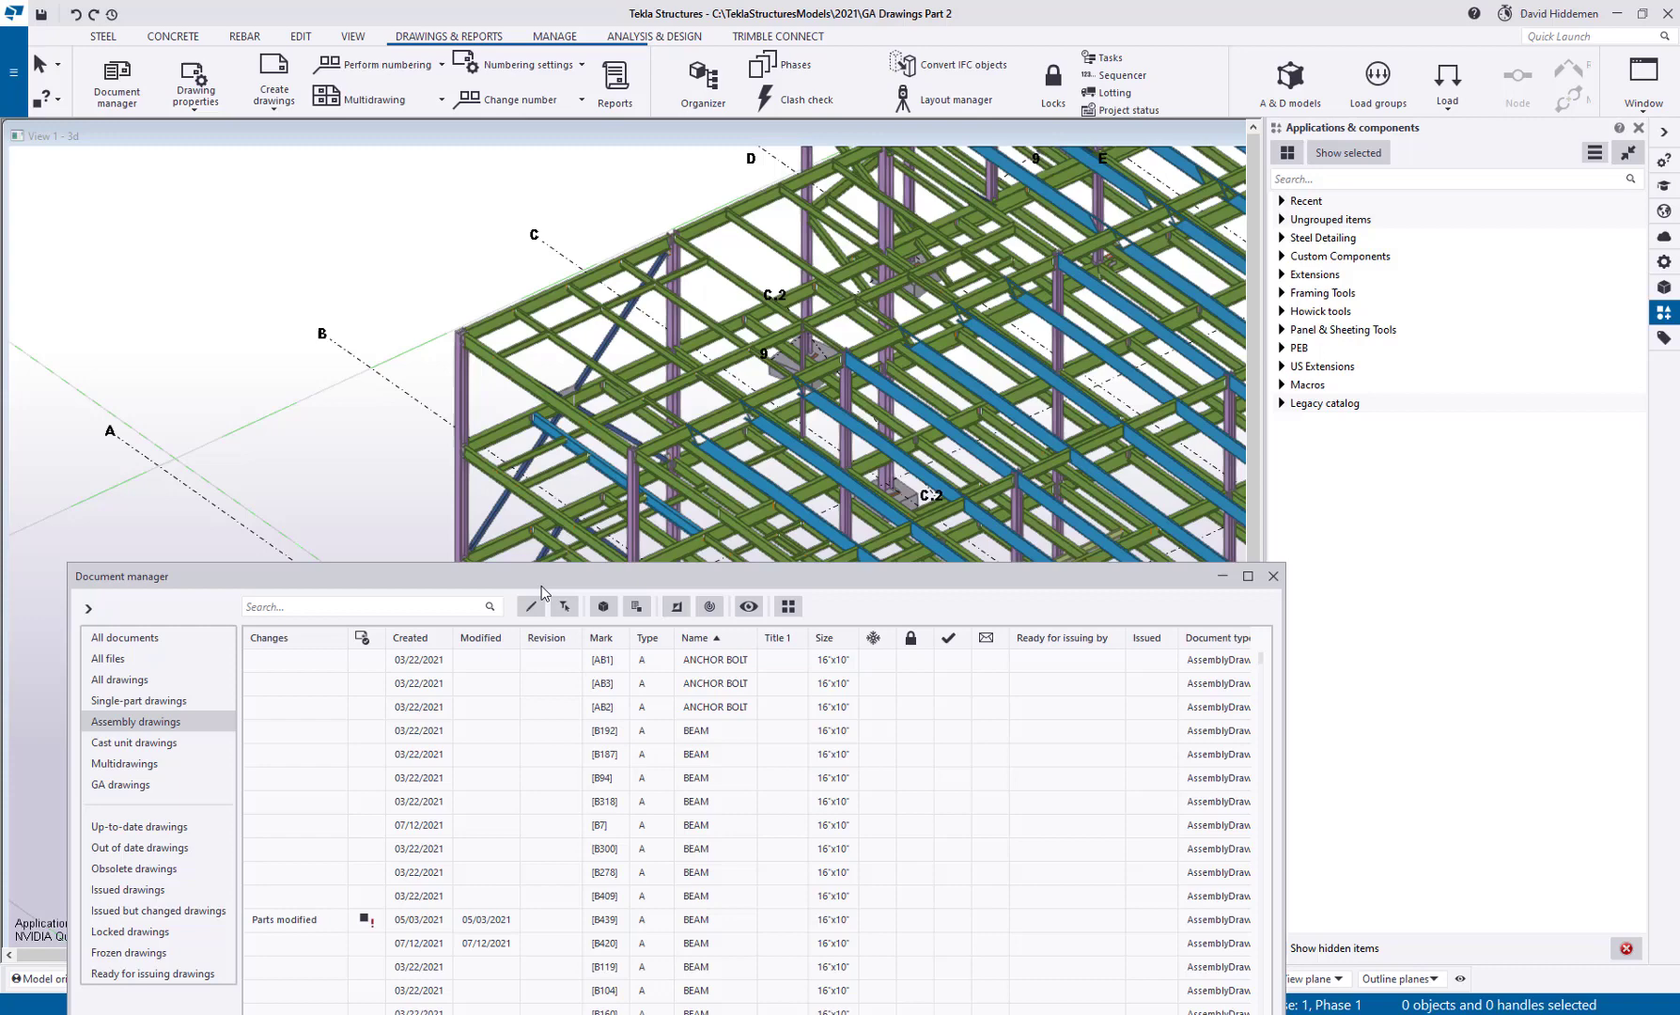
drag(541, 593, 698, 645)
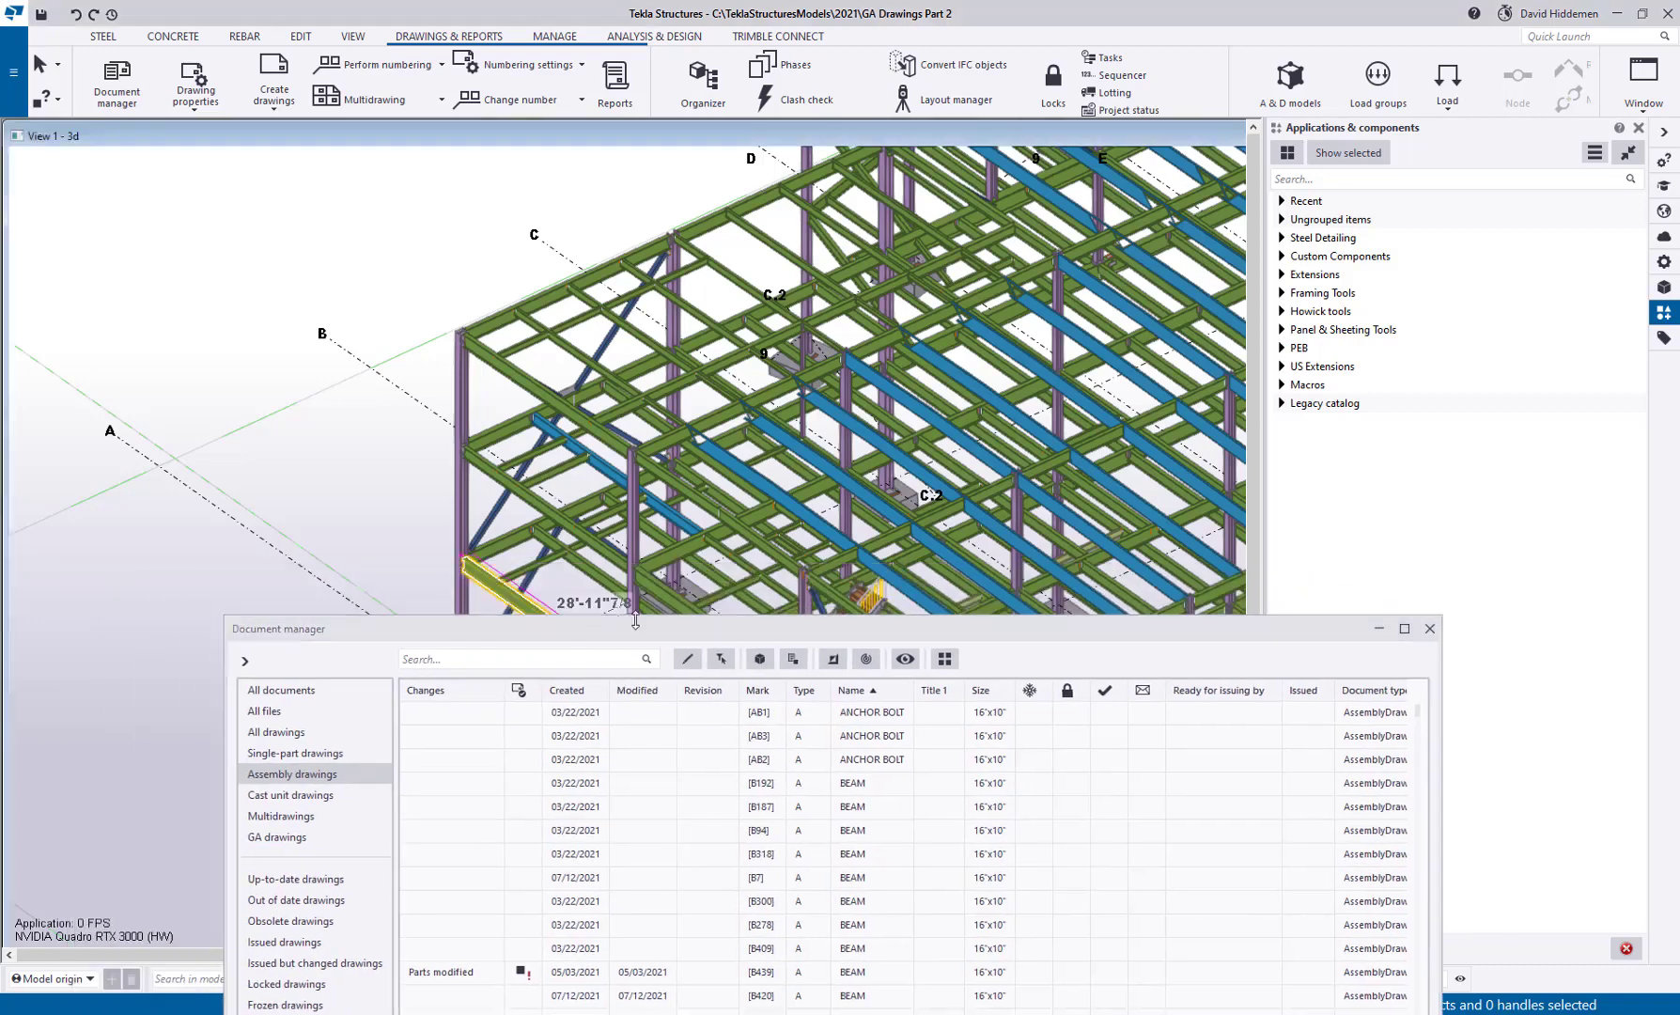
click(795, 660)
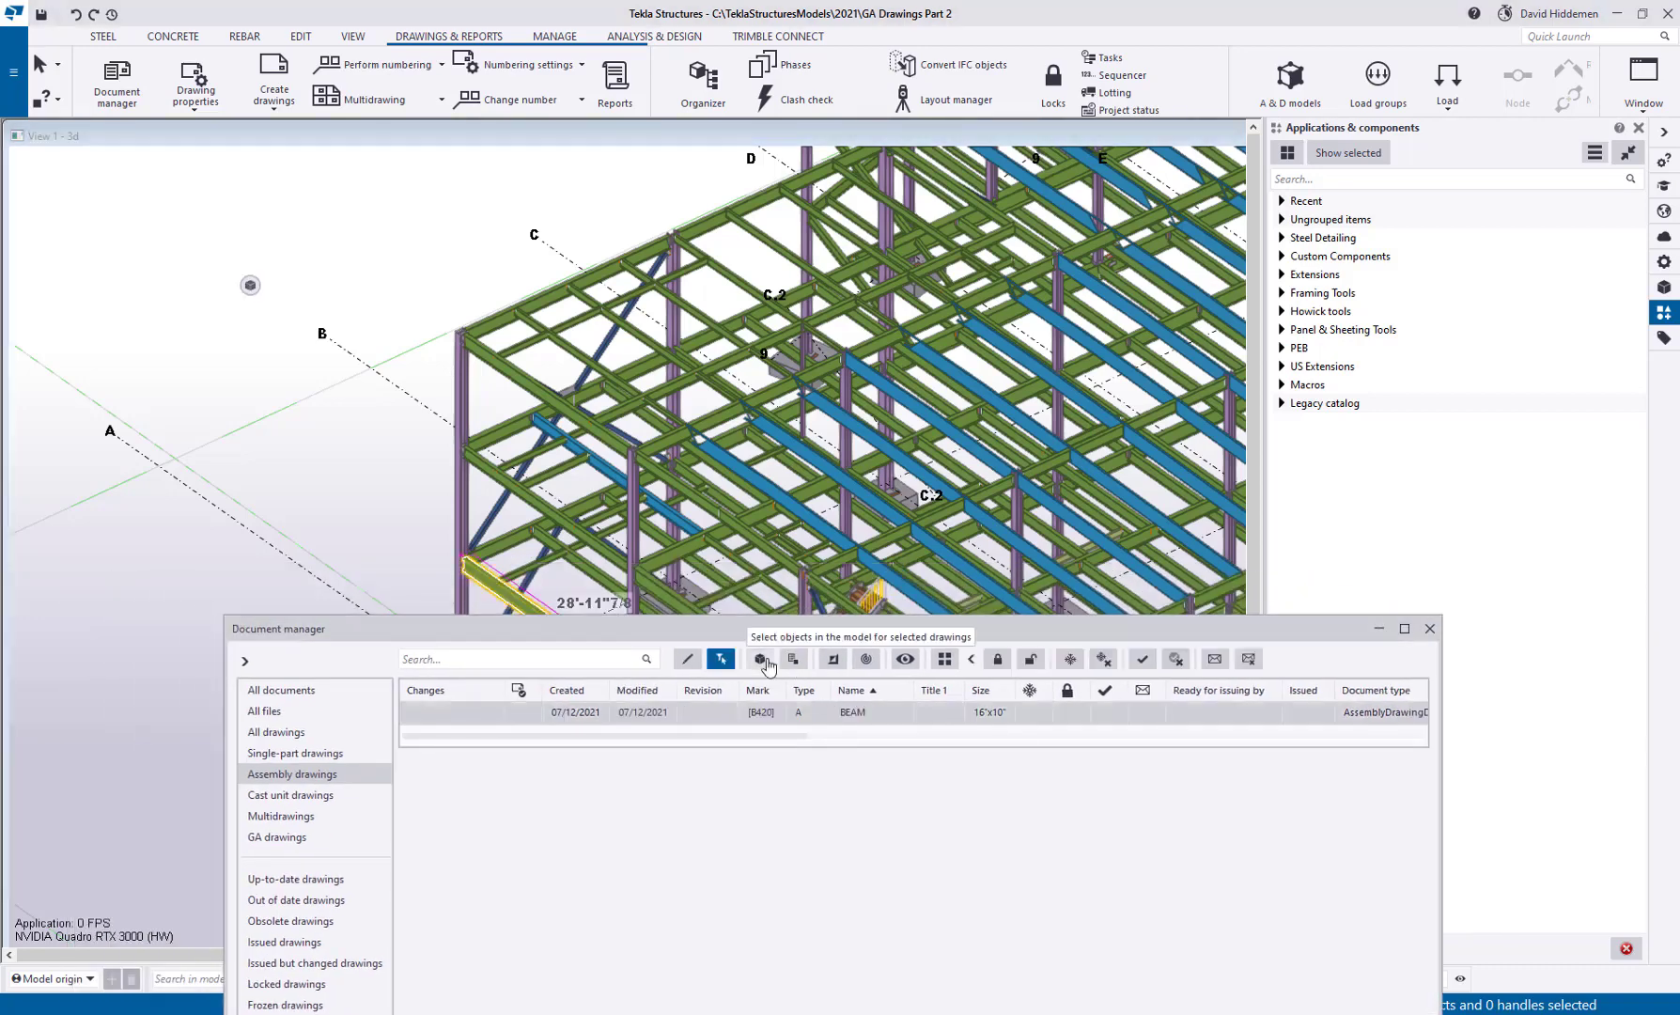
double_click(765, 711)
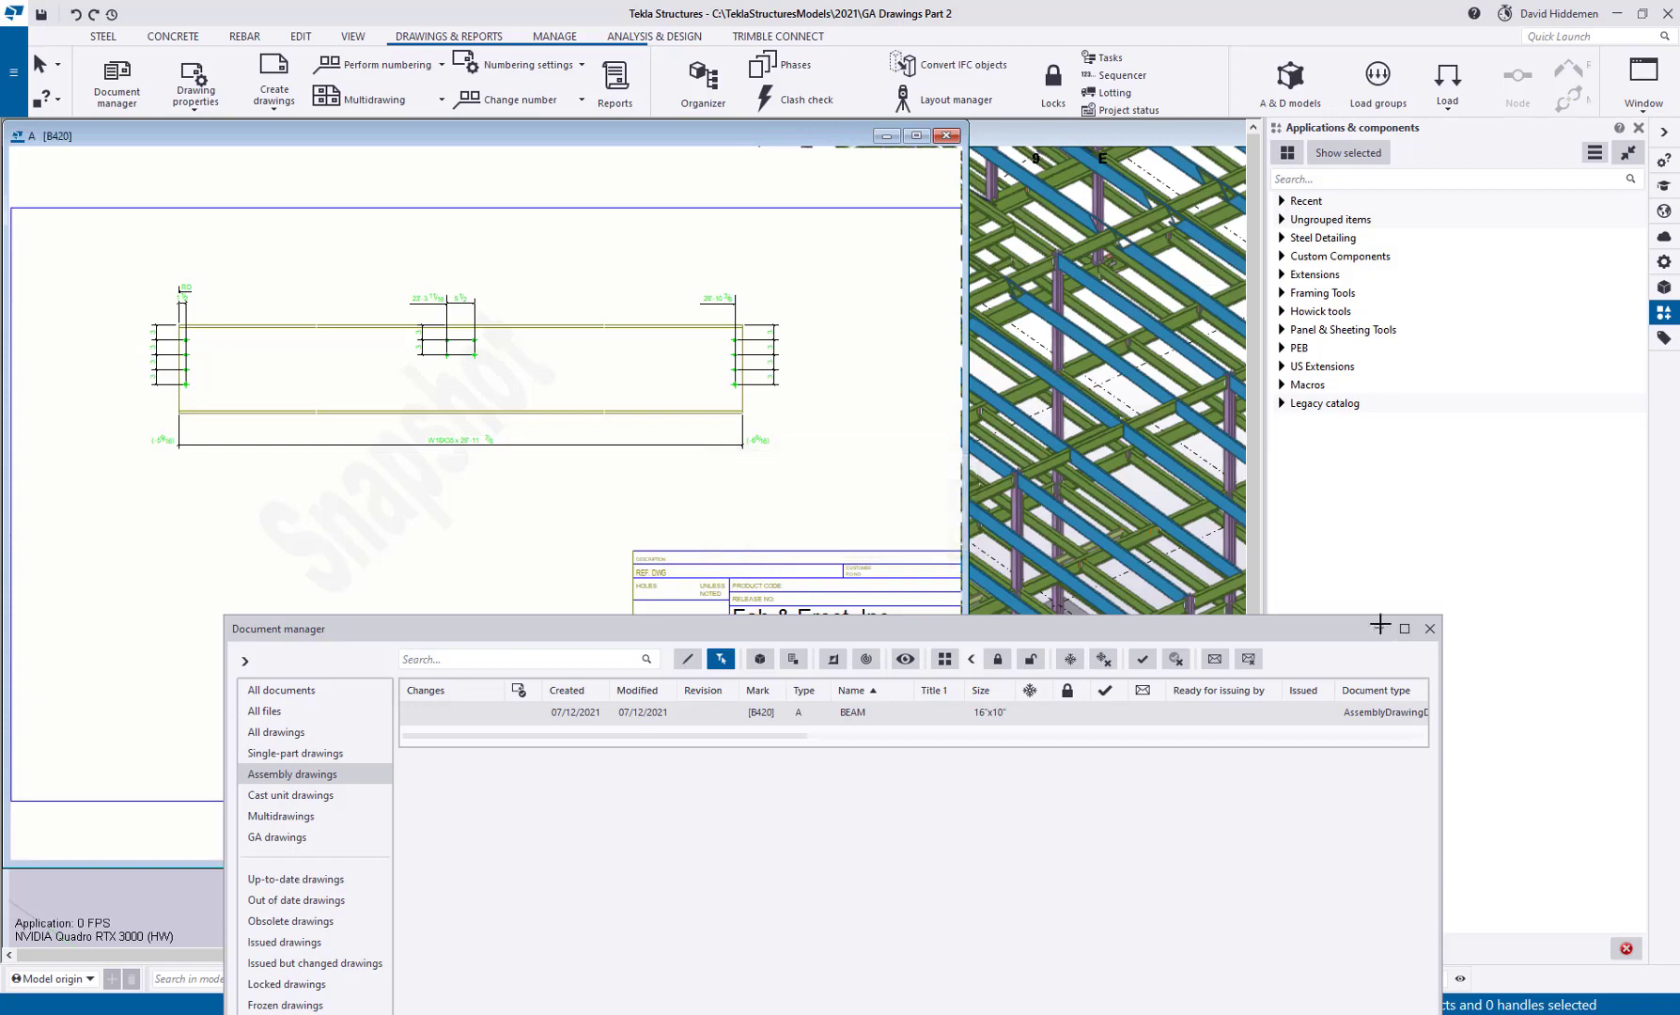
middle_drag(825, 688, 632, 625)
scroll(632, 625, up, 4)
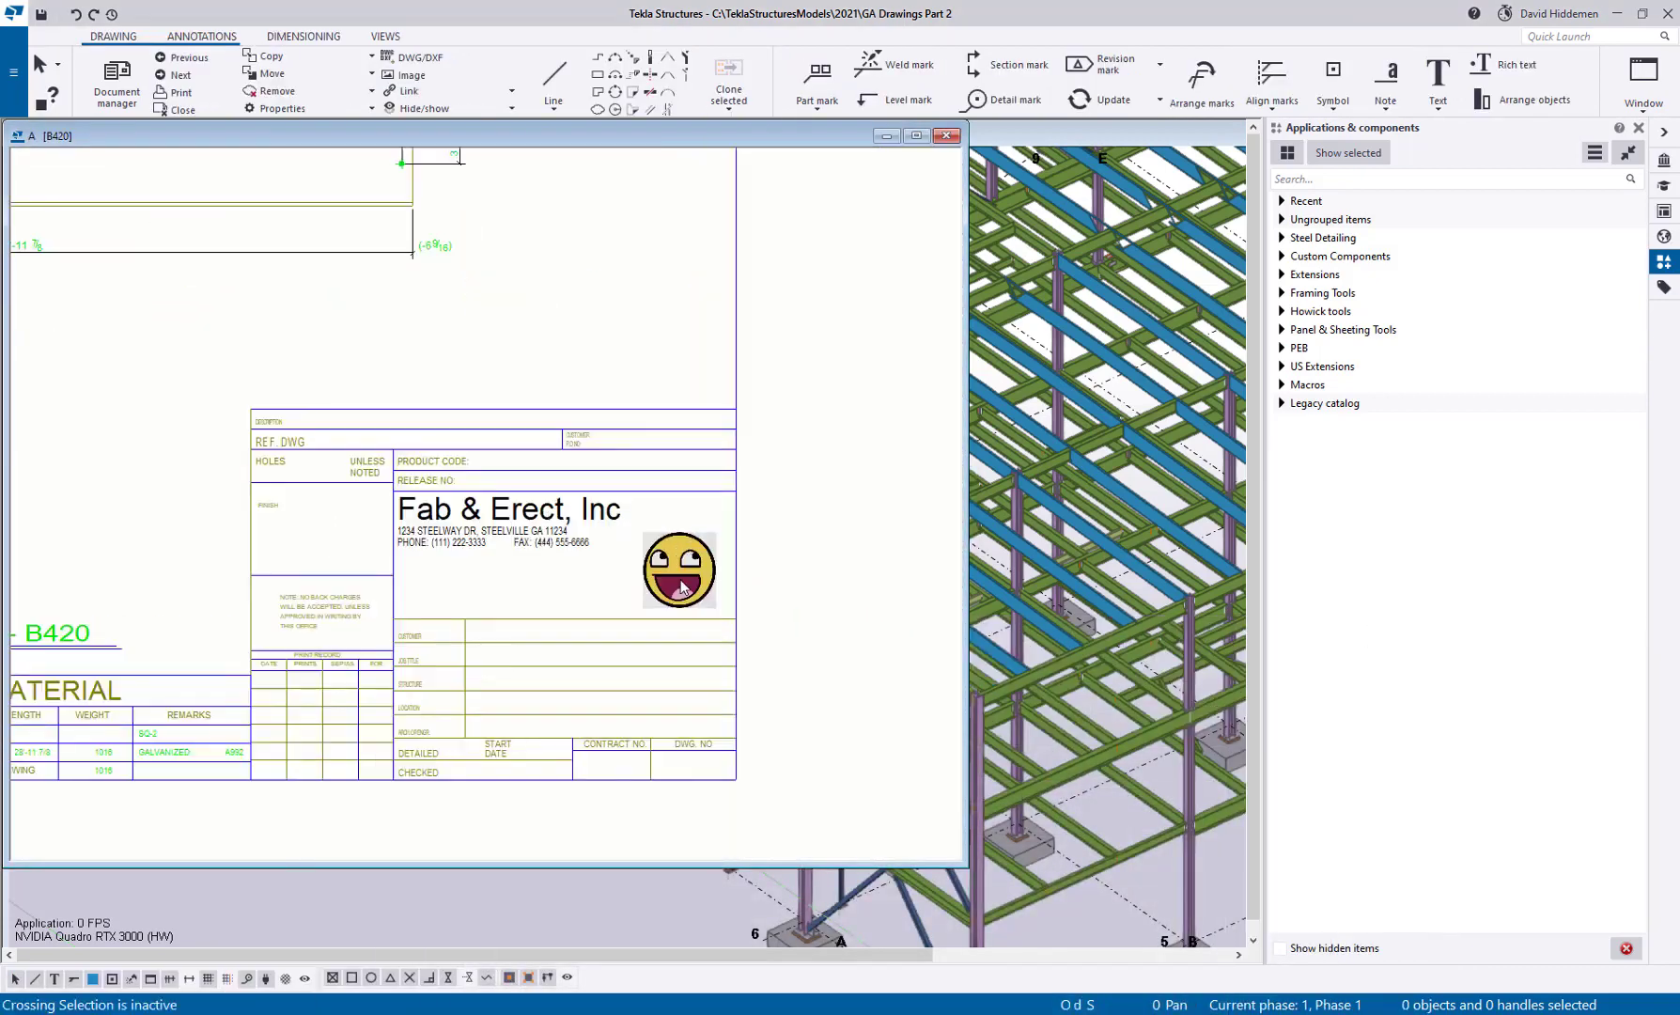
scroll(549, 744, down, 3)
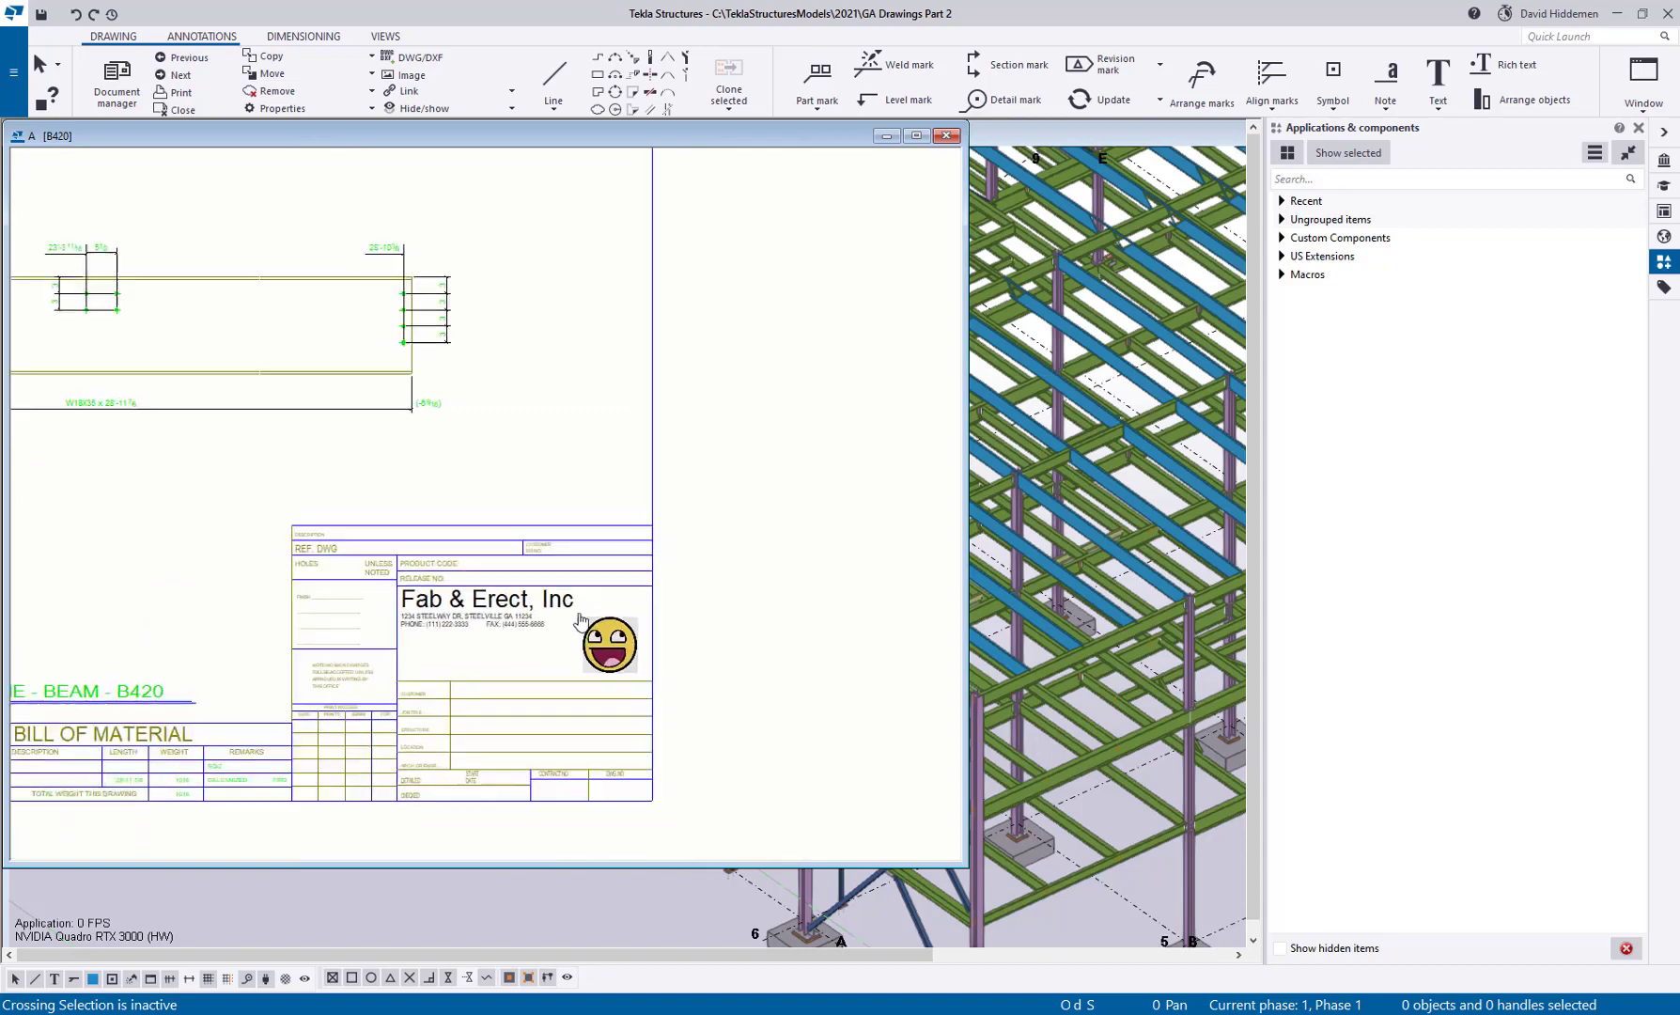
scroll(598, 583, up, 2)
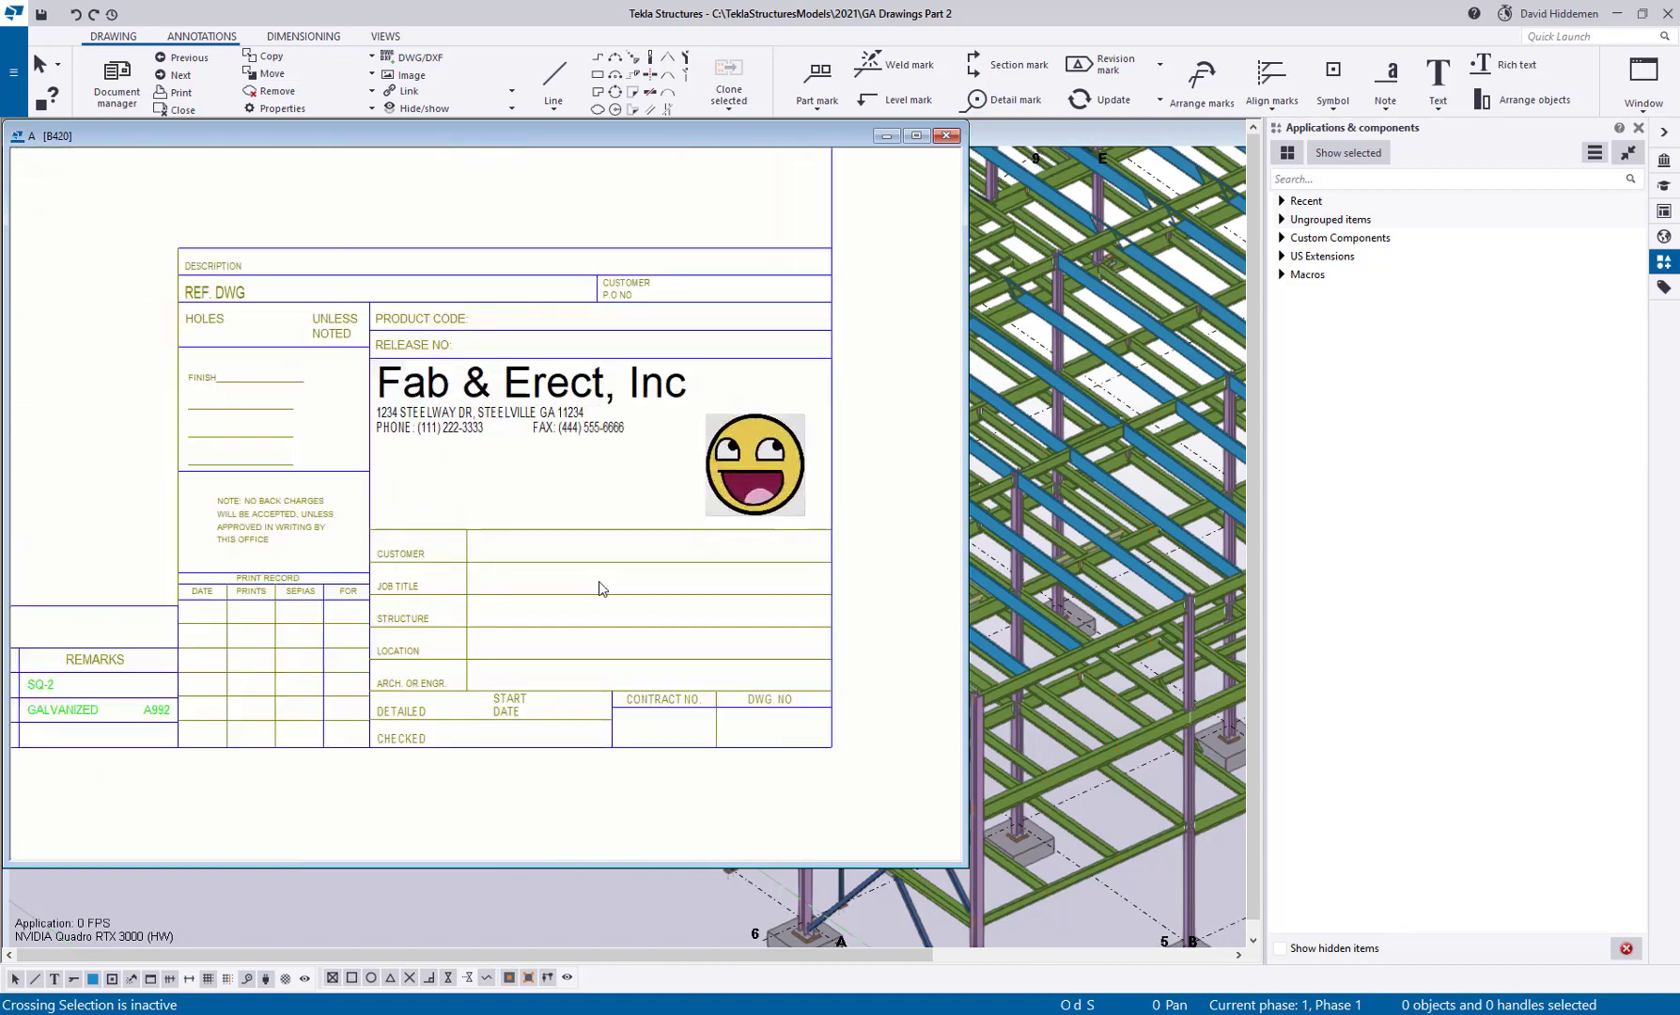